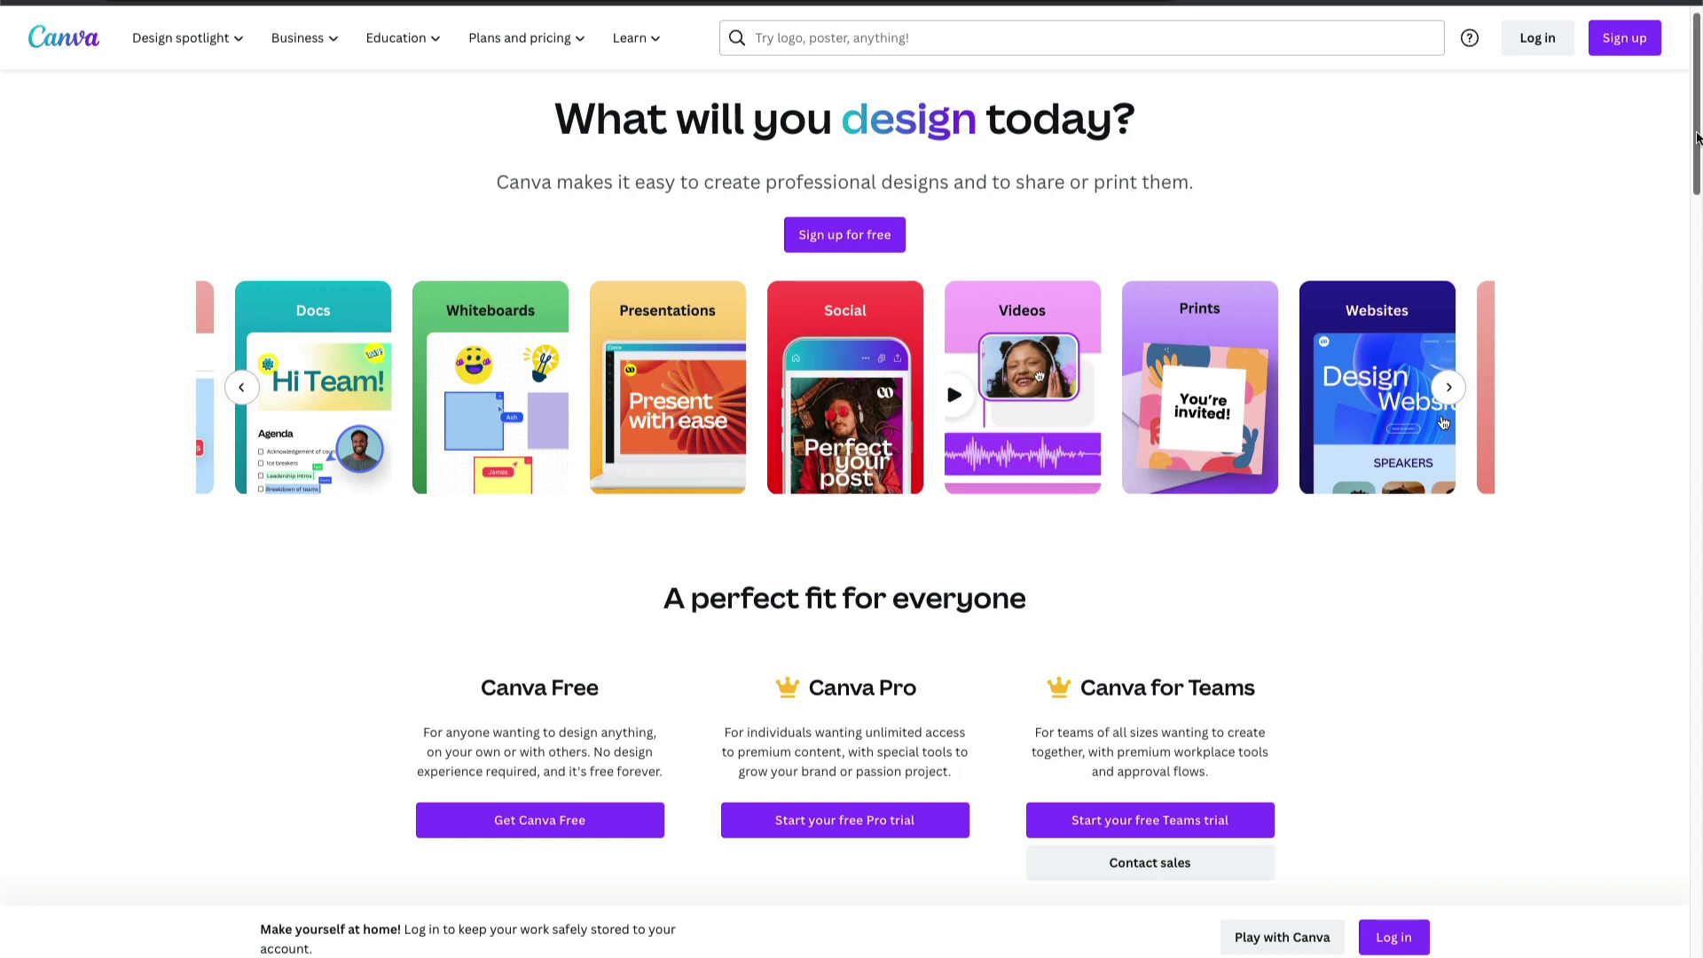
- Scroll the Canva homepage and open the Templates library from the signed-in dashboard
{"action": "left_click_drag", "start_coordinate": [1699, 135], "coordinate": [1696, 219]}
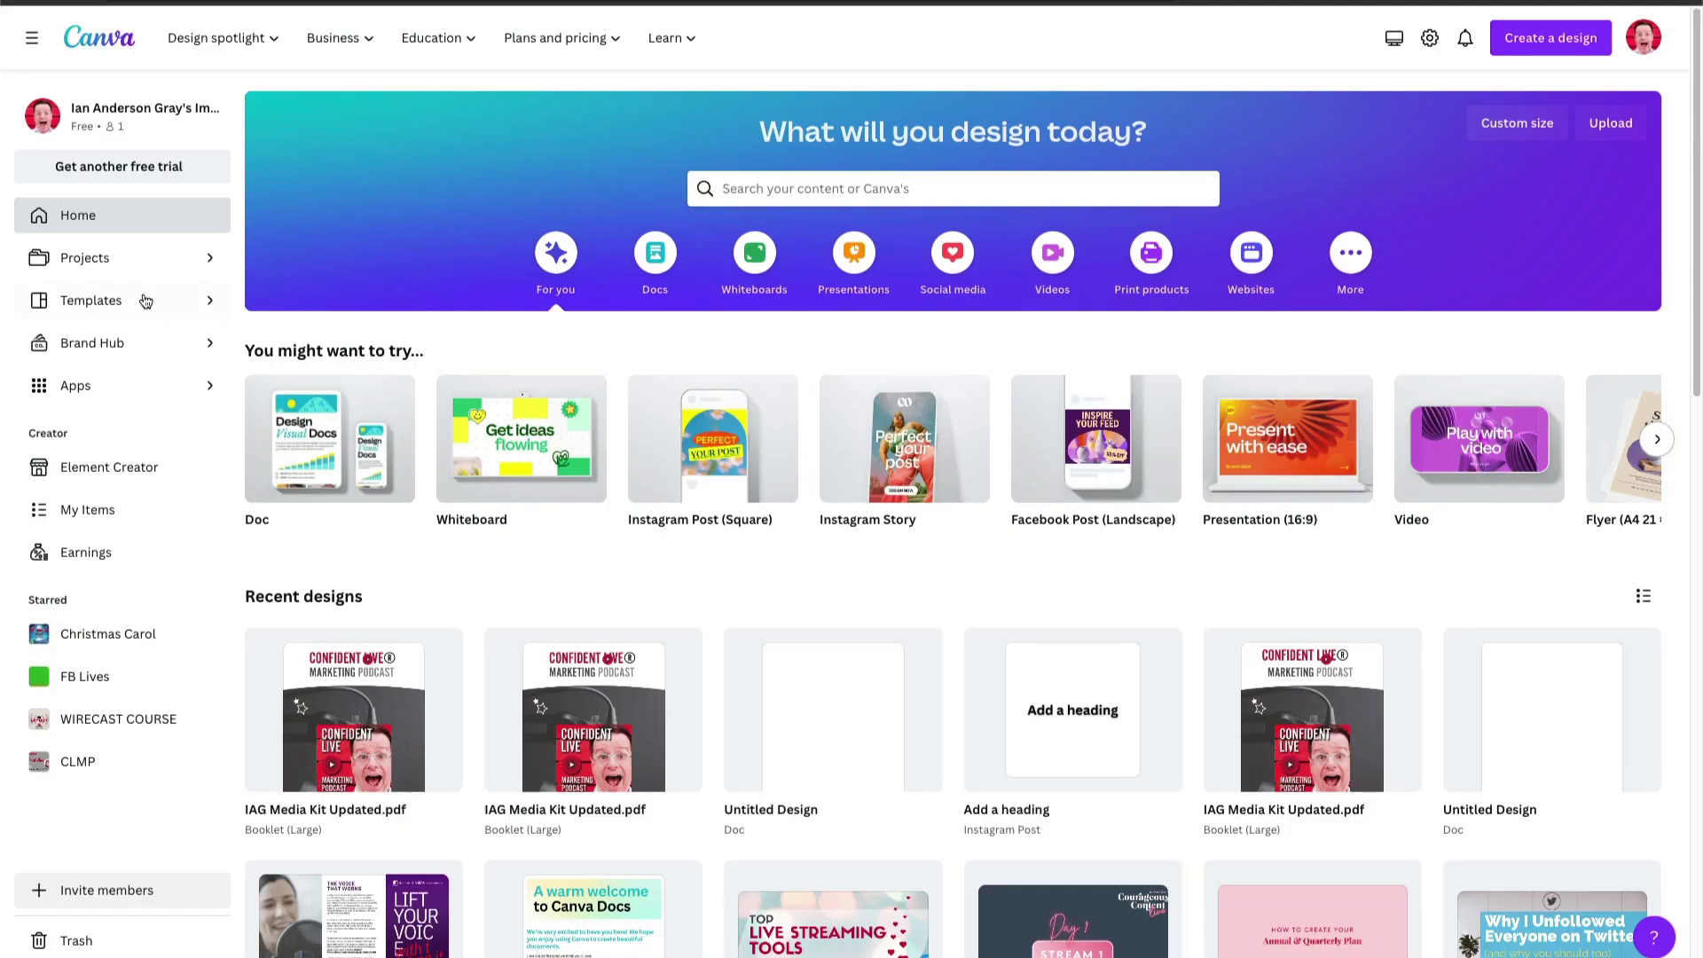
{"action": "left_click", "coordinate": [147, 302]}
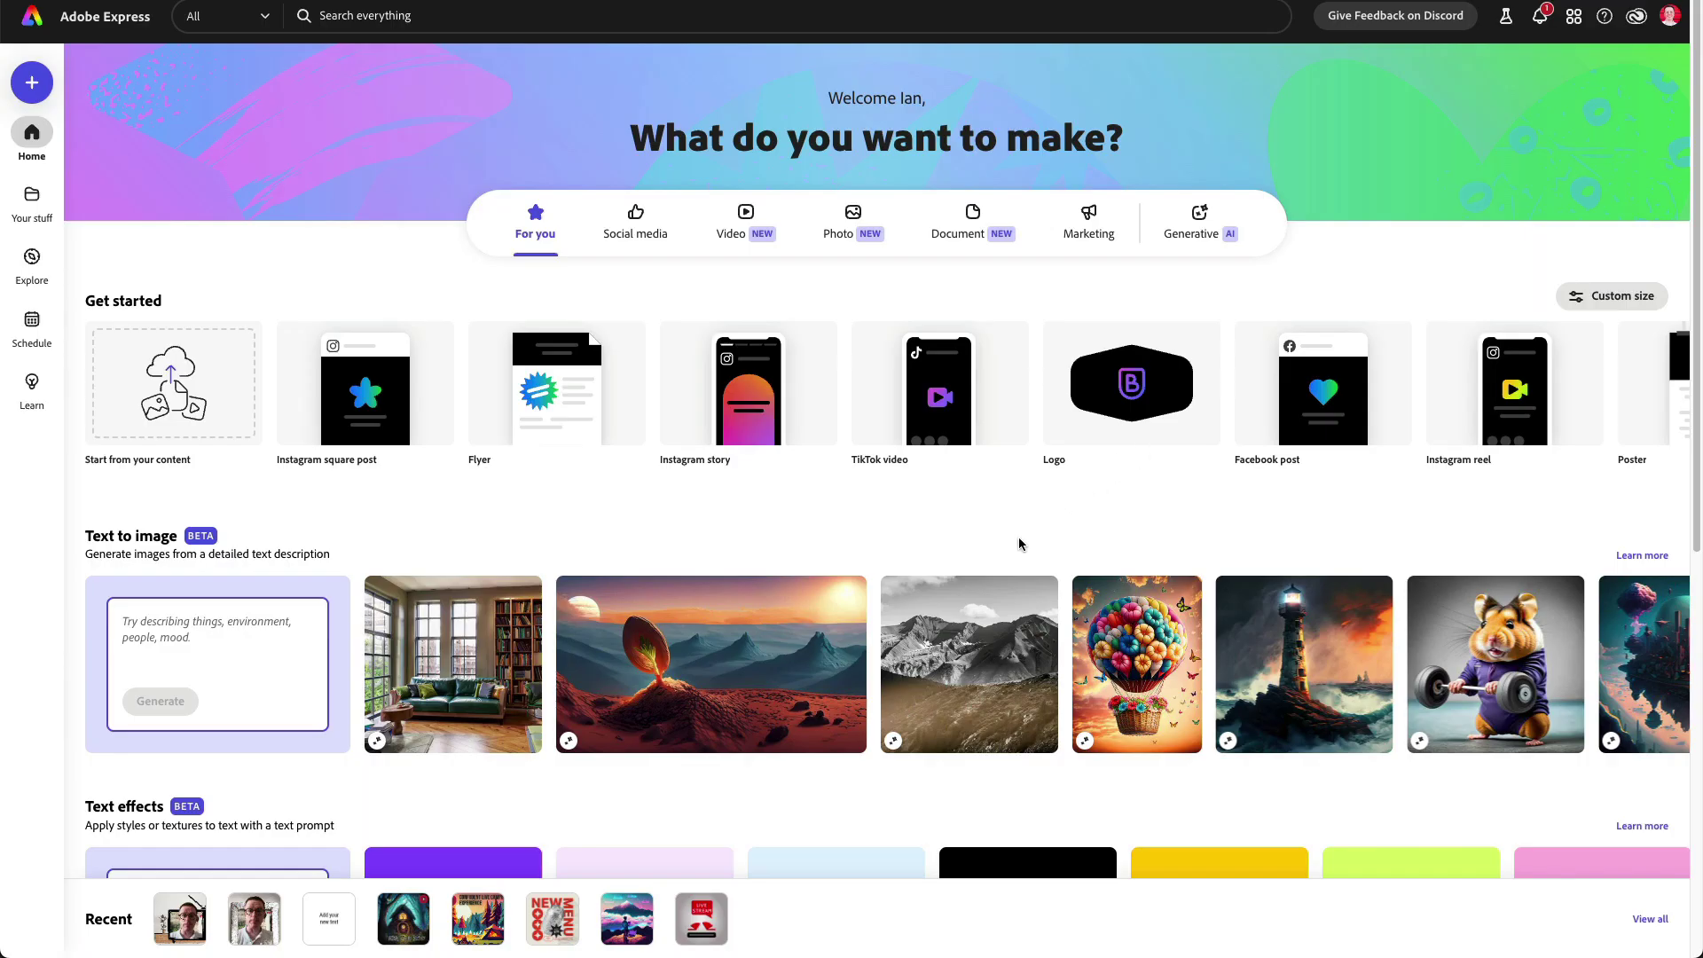
- Scroll the Adobe Express home down toward the Text to image prompt box
{"action": "scroll", "coordinate": [1012, 550], "scroll_direction": "down", "scroll_amount": 2}
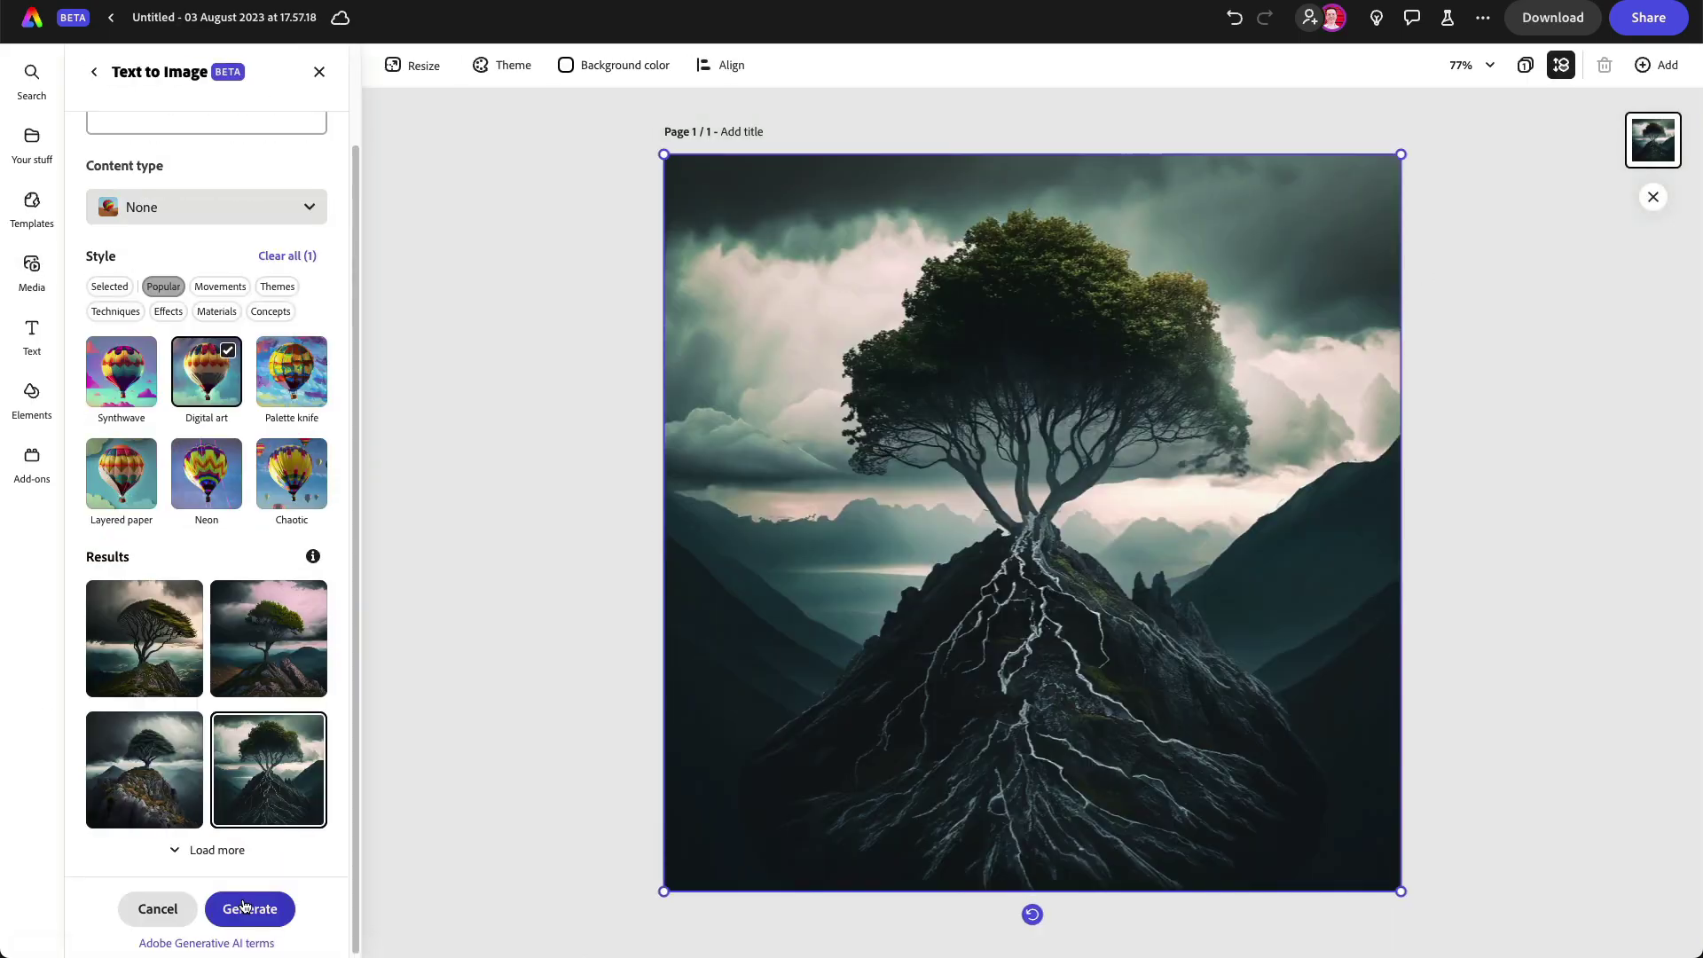
- Generate Digital art images of the tree on the mountain under storm clouds
{"action": "left_click", "coordinate": [244, 906]}
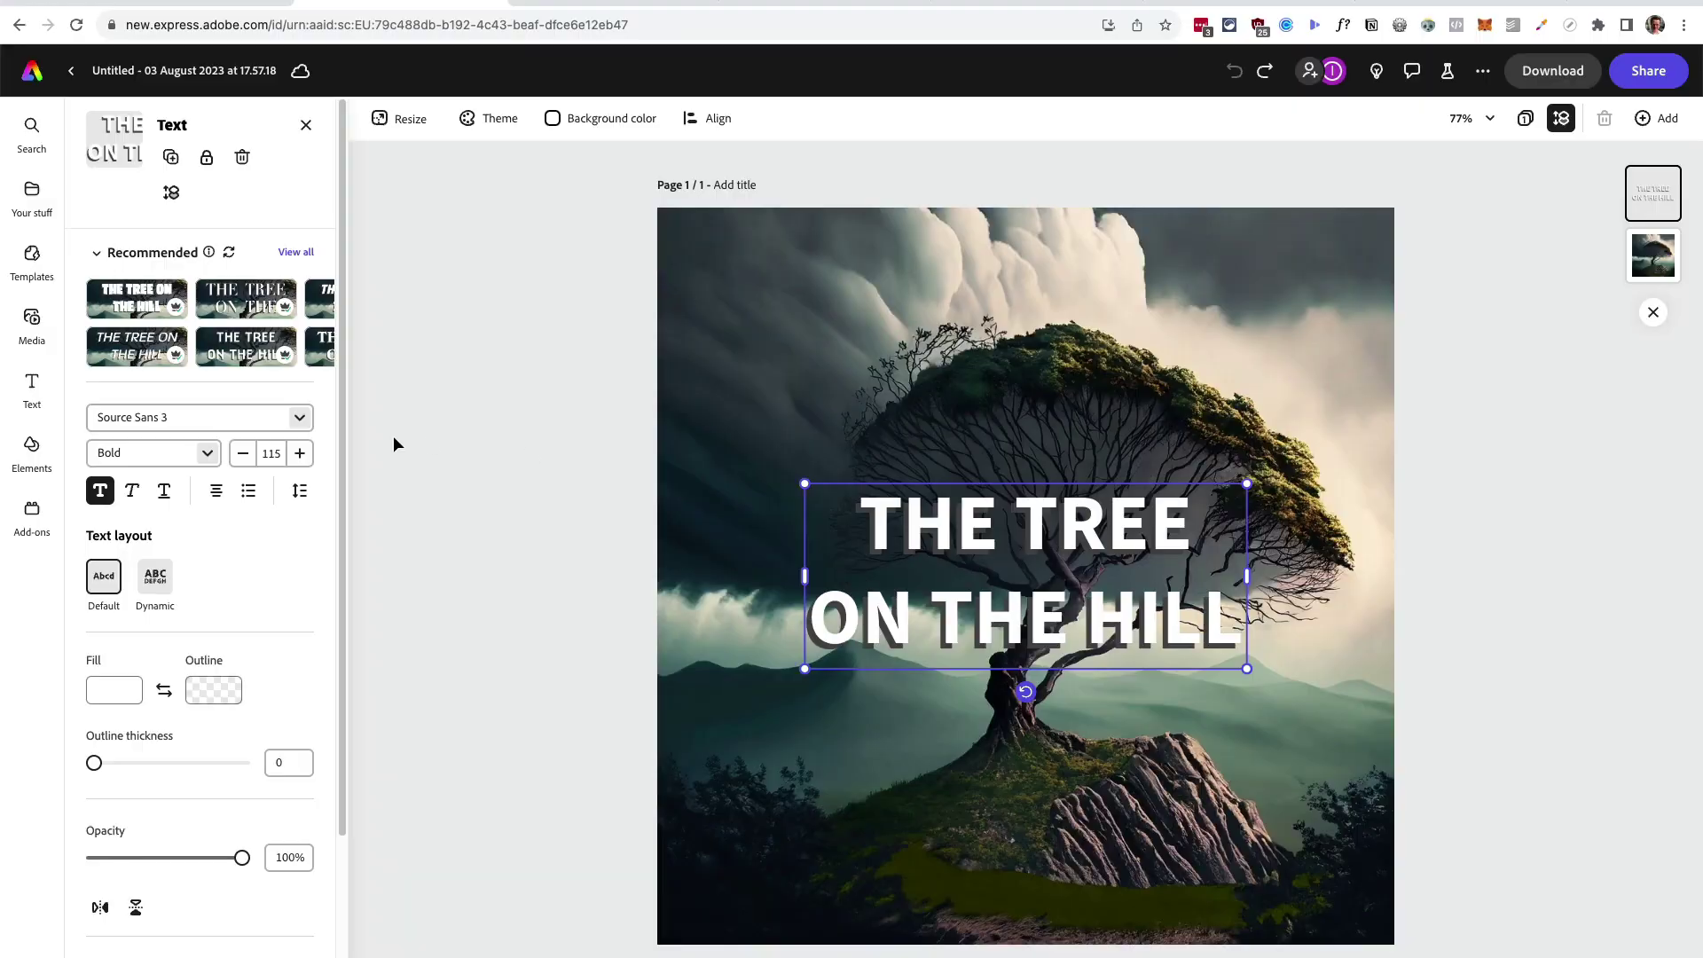
- Scroll through the font list available for the tree title
{"action": "left_click", "coordinate": [301, 427]}
{"action": "left_click", "coordinate": [911, 579]}
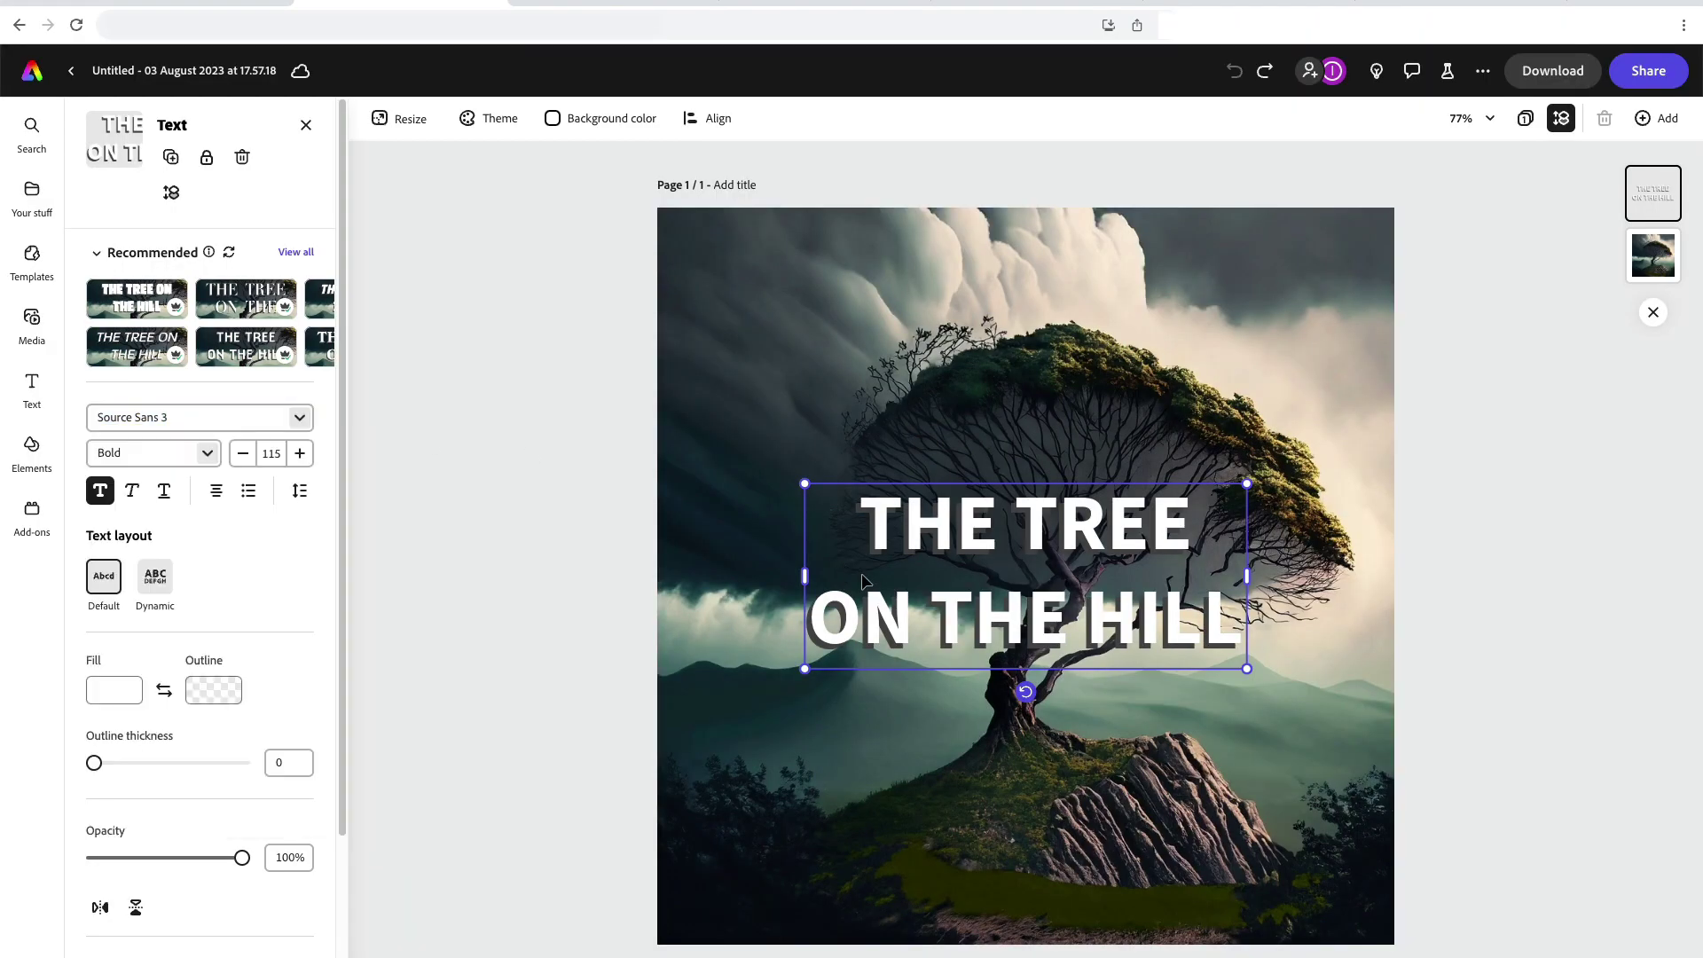
{"action": "left_click", "coordinate": [300, 417]}
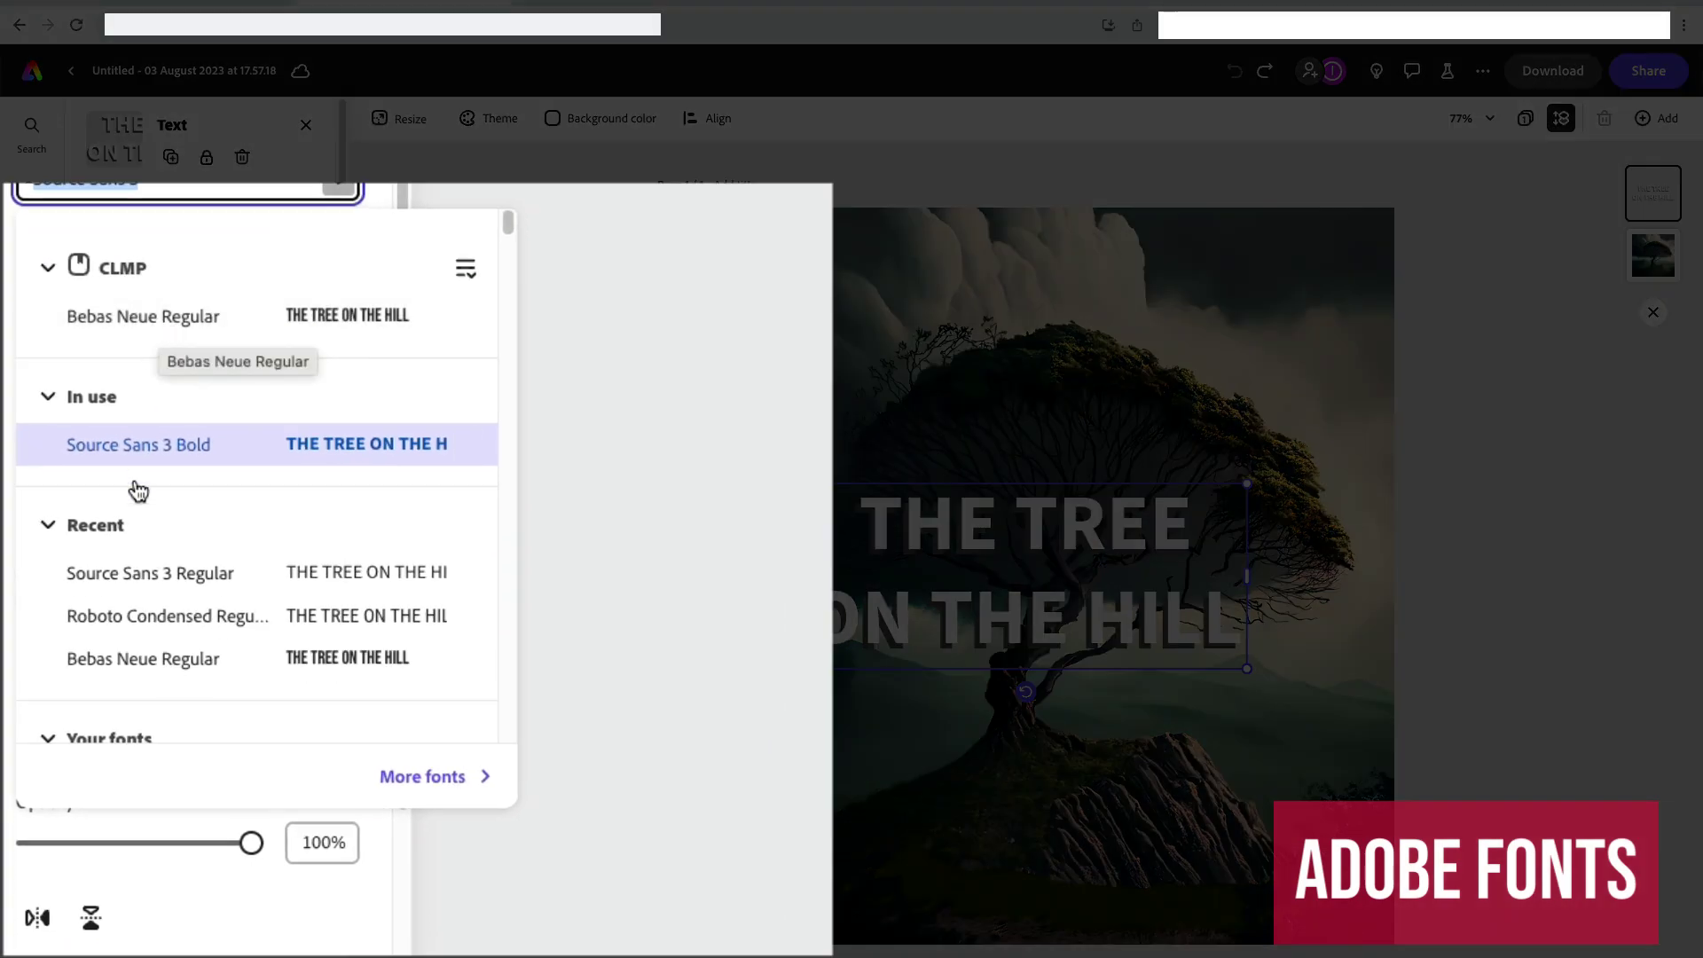
{"action": "scroll", "coordinate": [146, 461], "scroll_direction": "down", "scroll_amount": 4}
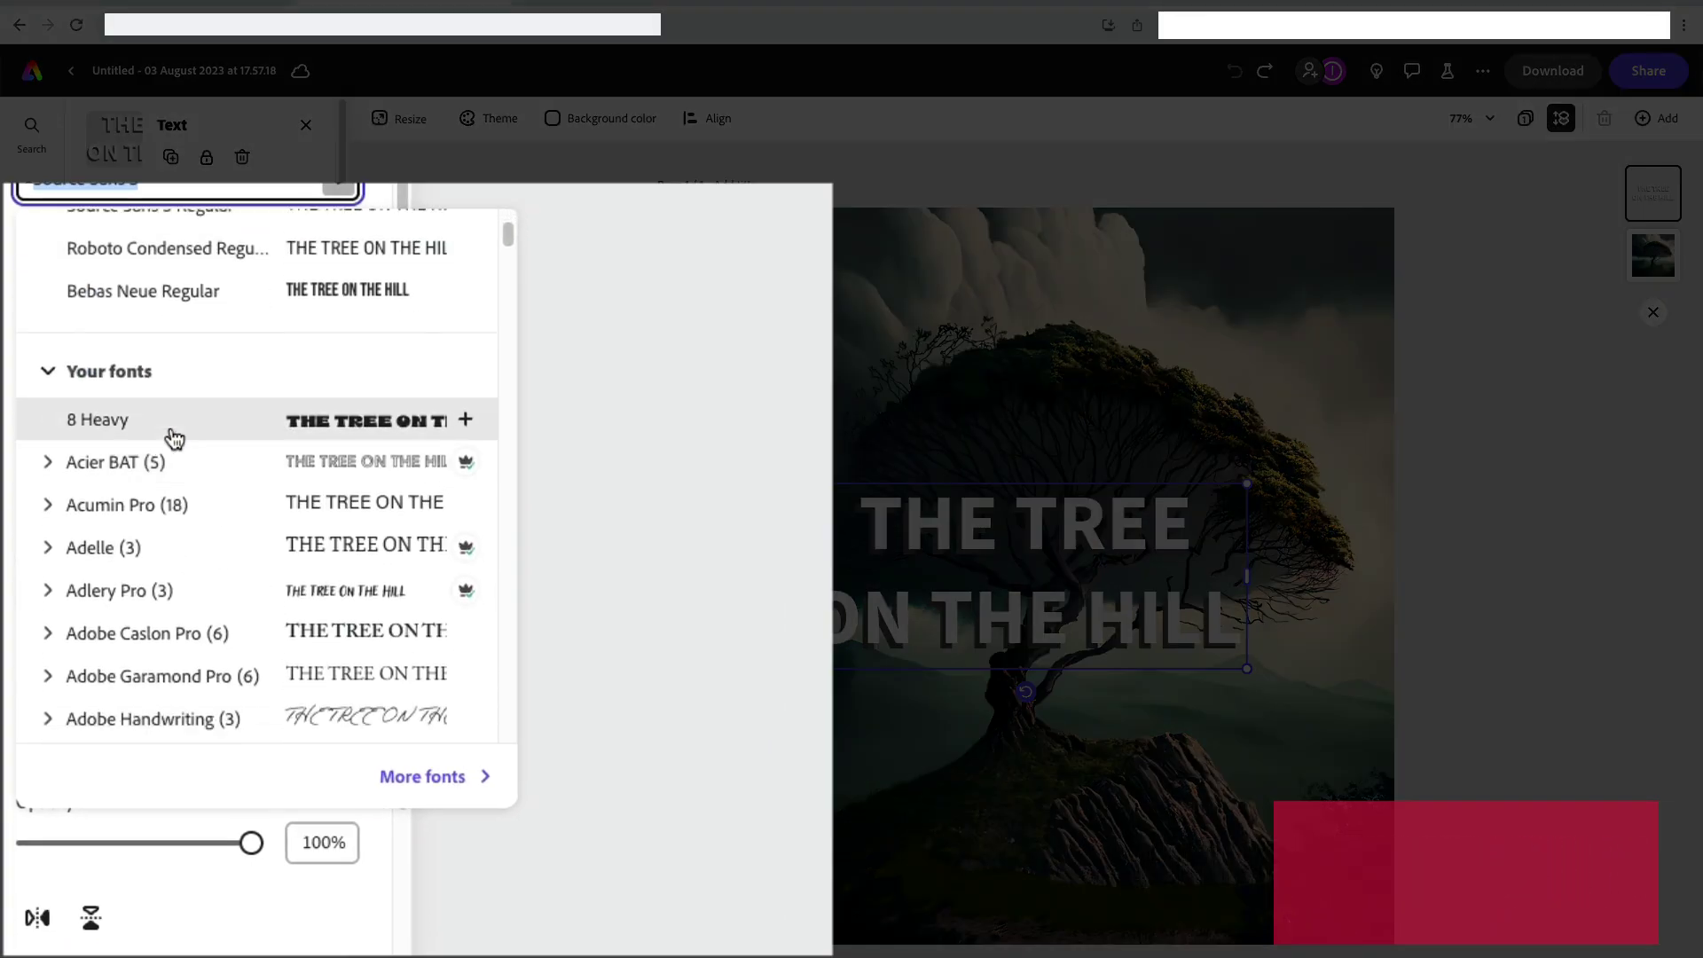
{"action": "scroll", "coordinate": [153, 460], "scroll_direction": "down", "scroll_amount": 1}
{"action": "scroll", "coordinate": [156, 452], "scroll_direction": "down", "scroll_amount": 5}
{"action": "scroll", "coordinate": [160, 444], "scroll_direction": "down", "scroll_amount": 5}
{"action": "scroll", "coordinate": [169, 439], "scroll_direction": "down", "scroll_amount": 5}
{"action": "scroll", "coordinate": [174, 438], "scroll_direction": "down", "scroll_amount": 5}
{"action": "scroll", "coordinate": [174, 438], "scroll_direction": "down", "scroll_amount": 5}
{"action": "scroll", "coordinate": [174, 438], "scroll_direction": "down", "scroll_amount": 5}
{"action": "scroll", "coordinate": [174, 439], "scroll_direction": "down", "scroll_amount": 5}
{"action": "scroll", "coordinate": [176, 461], "scroll_direction": "down", "scroll_amount": 5}
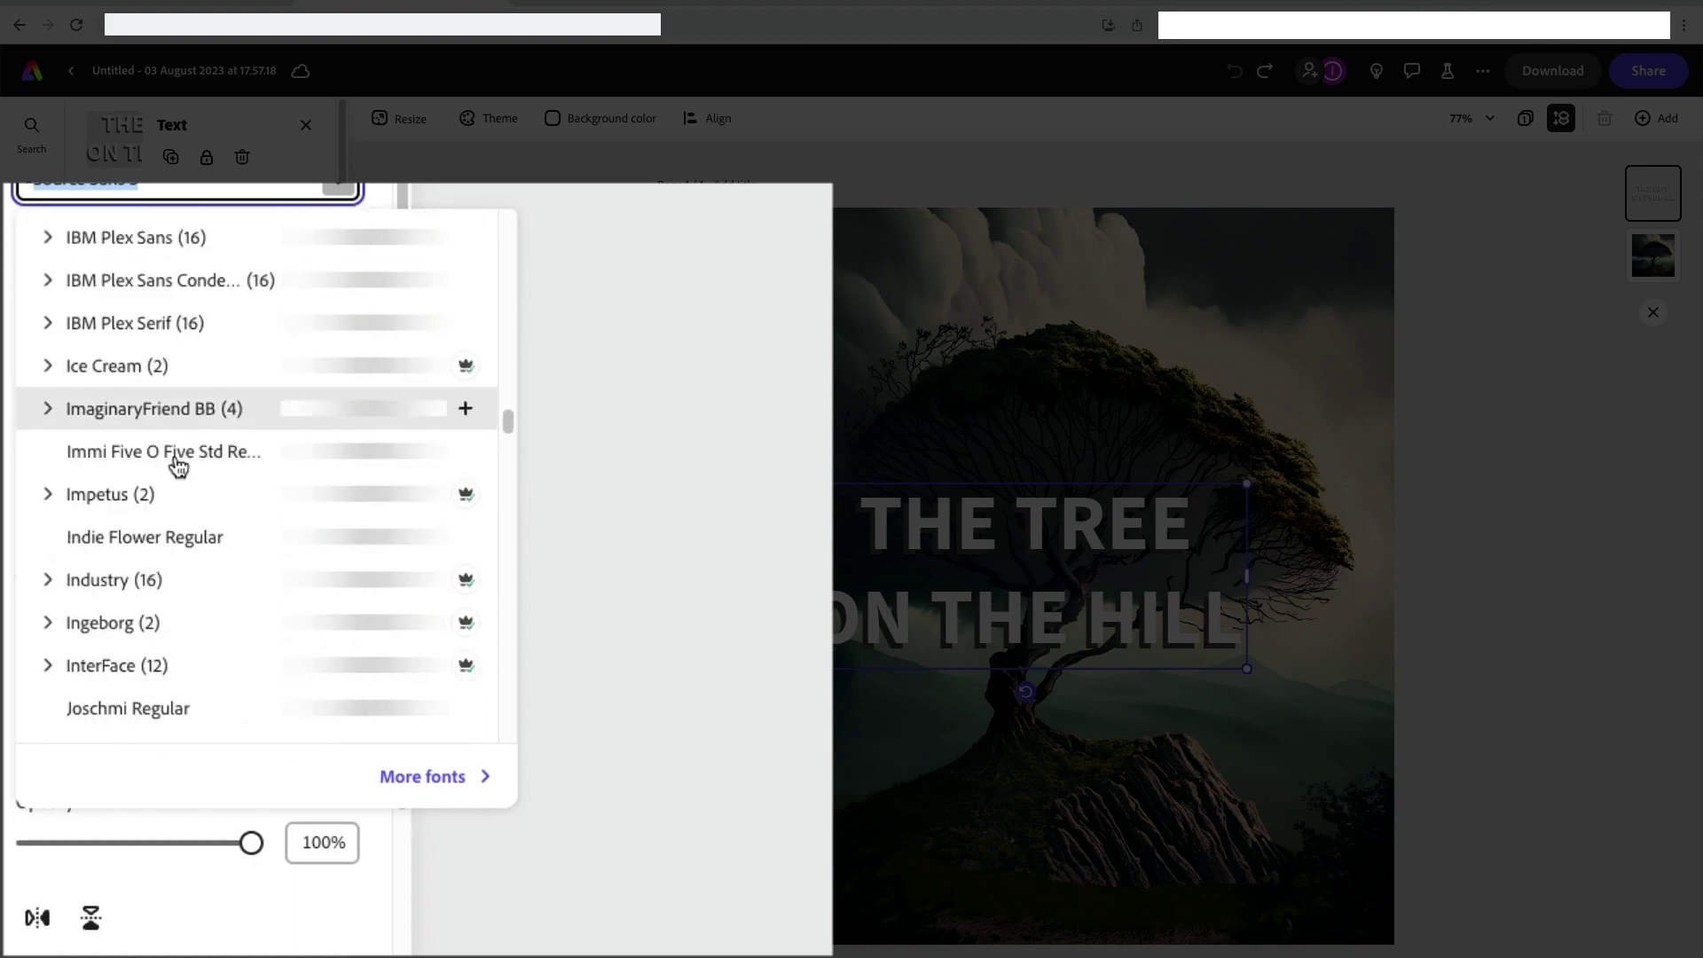
- Browse the full Adobe Fonts catalogue by category under More fonts
{"action": "left_click", "coordinate": [448, 777]}
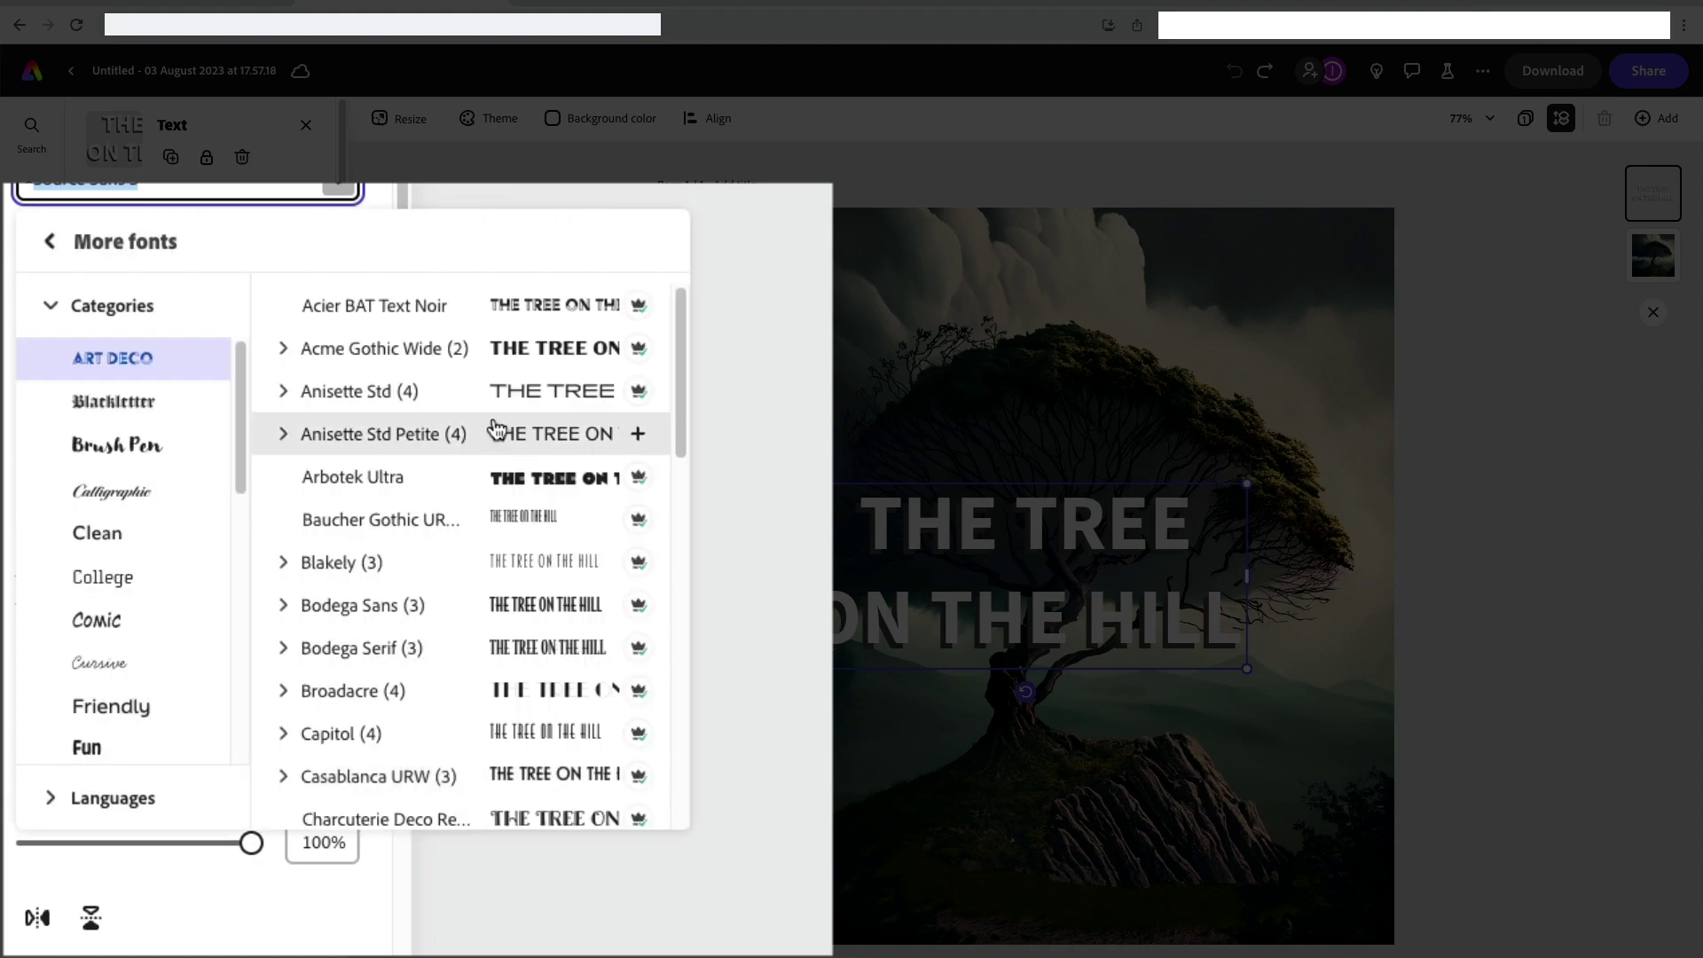
{"action": "scroll", "coordinate": [497, 430], "scroll_direction": "down", "scroll_amount": 10}
{"action": "scroll", "coordinate": [497, 429], "scroll_direction": "up", "scroll_amount": 3}
{"action": "scroll", "coordinate": [497, 429], "scroll_direction": "up", "scroll_amount": 5}
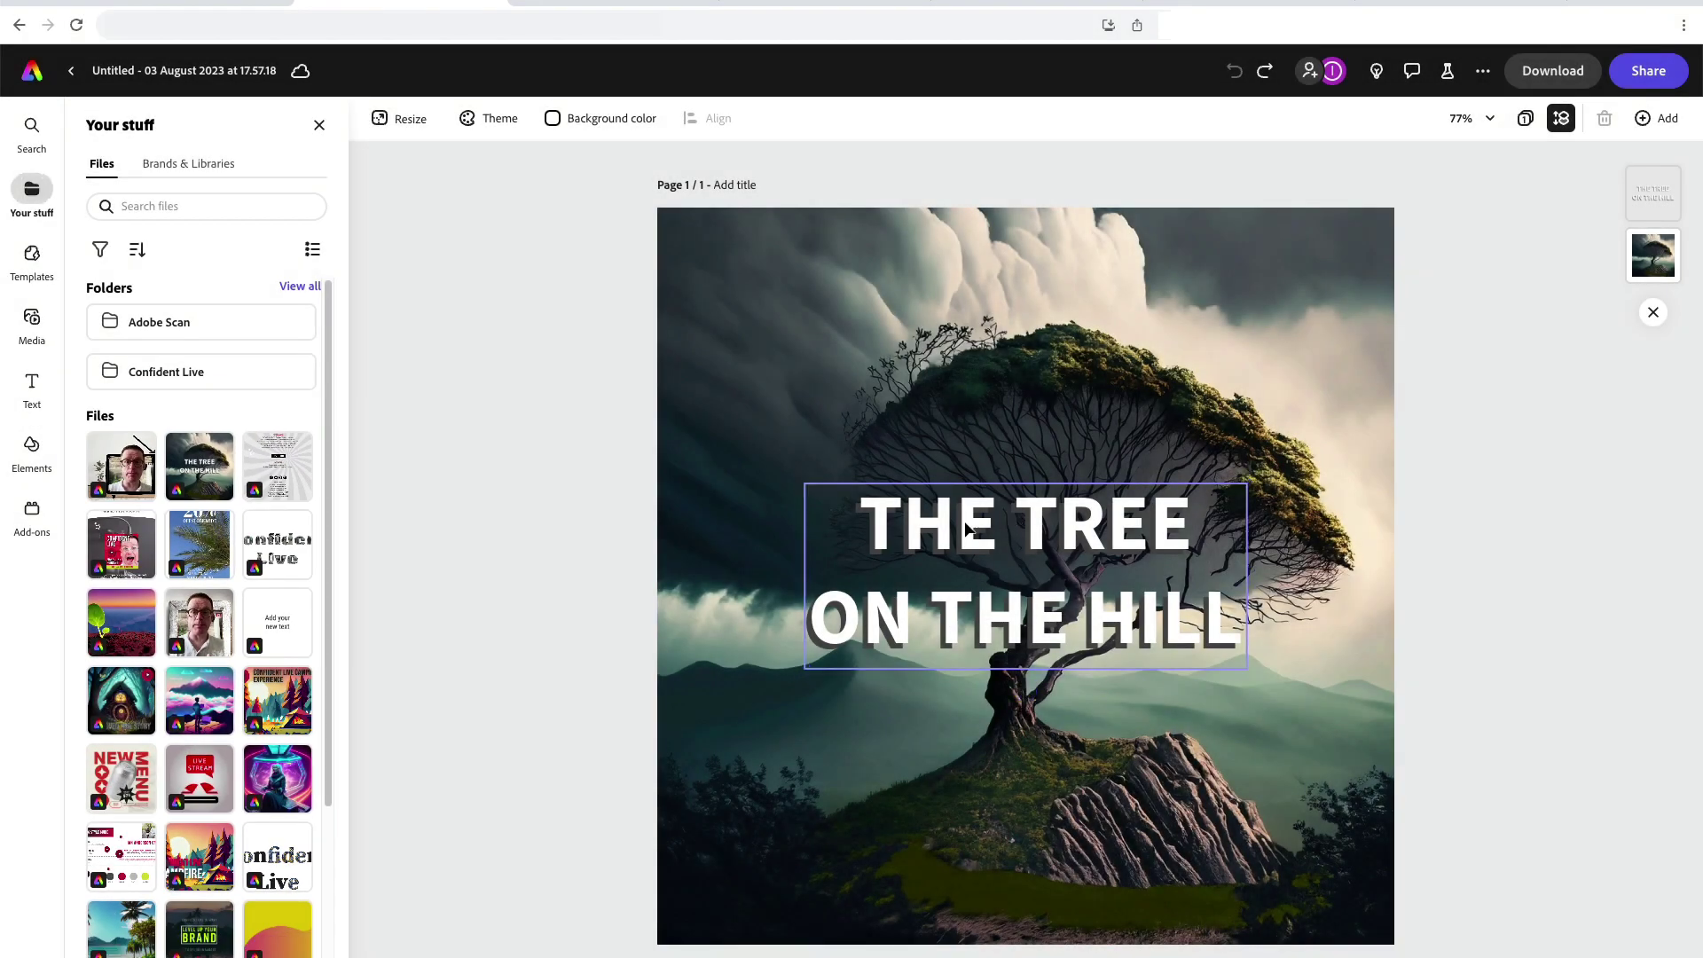
- Select the tree title and look over its shadow settings
{"action": "left_click", "coordinate": [965, 523]}
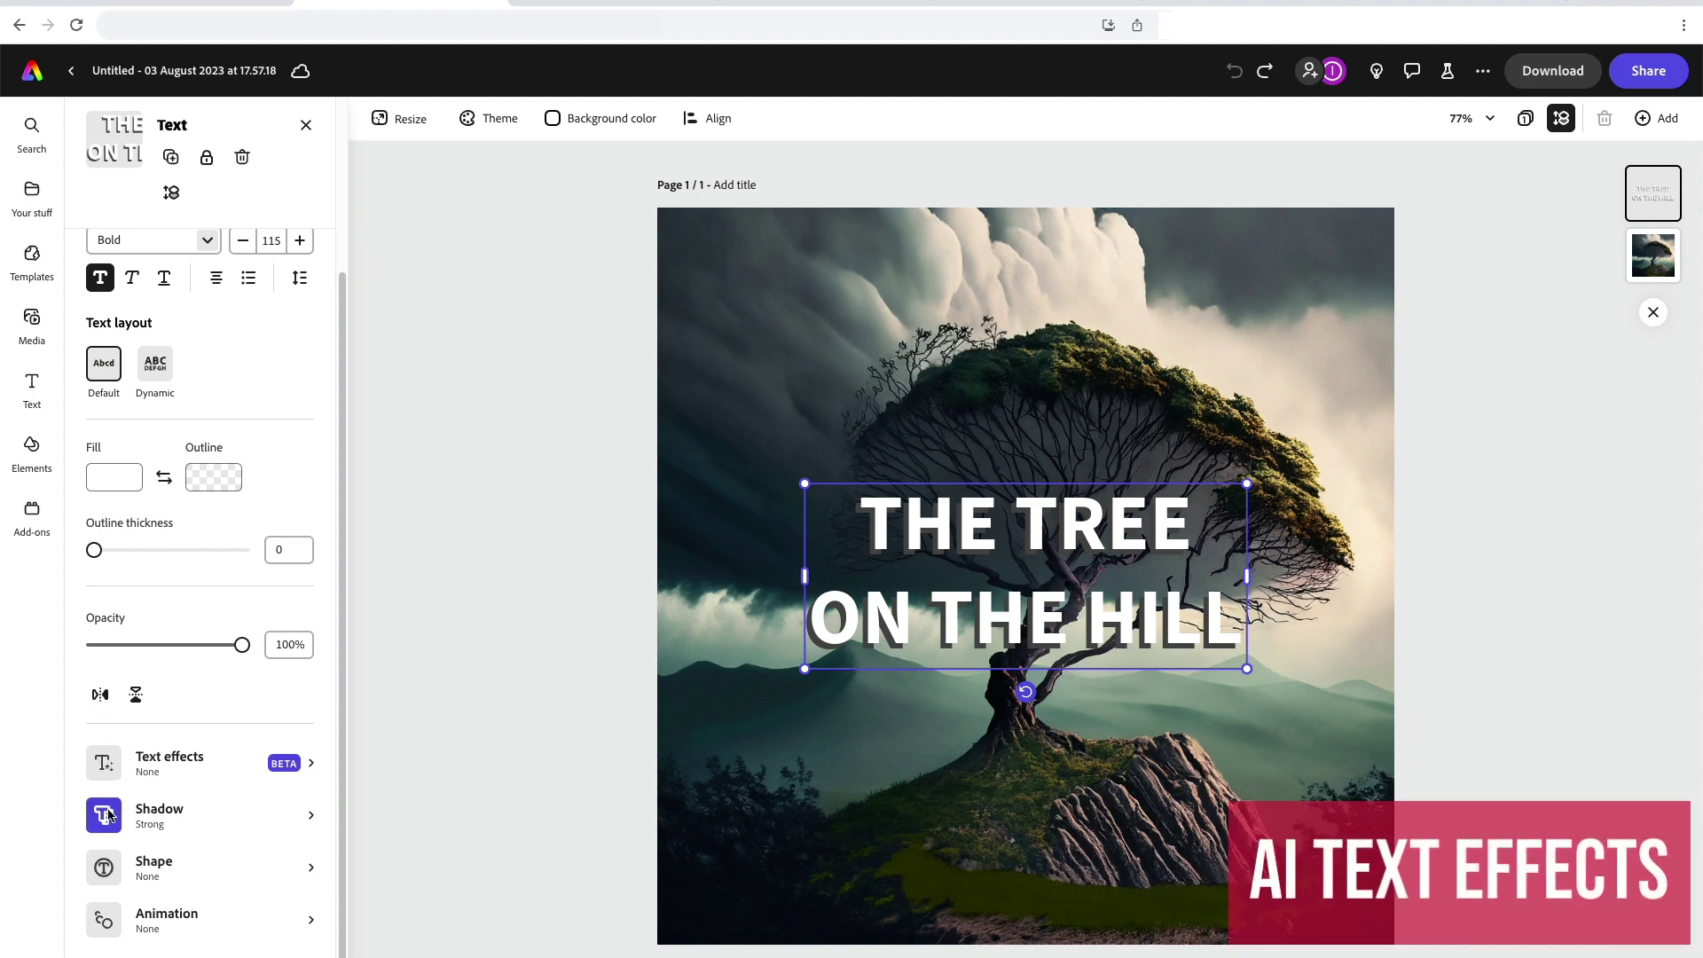
{"action": "left_click", "coordinate": [110, 815]}
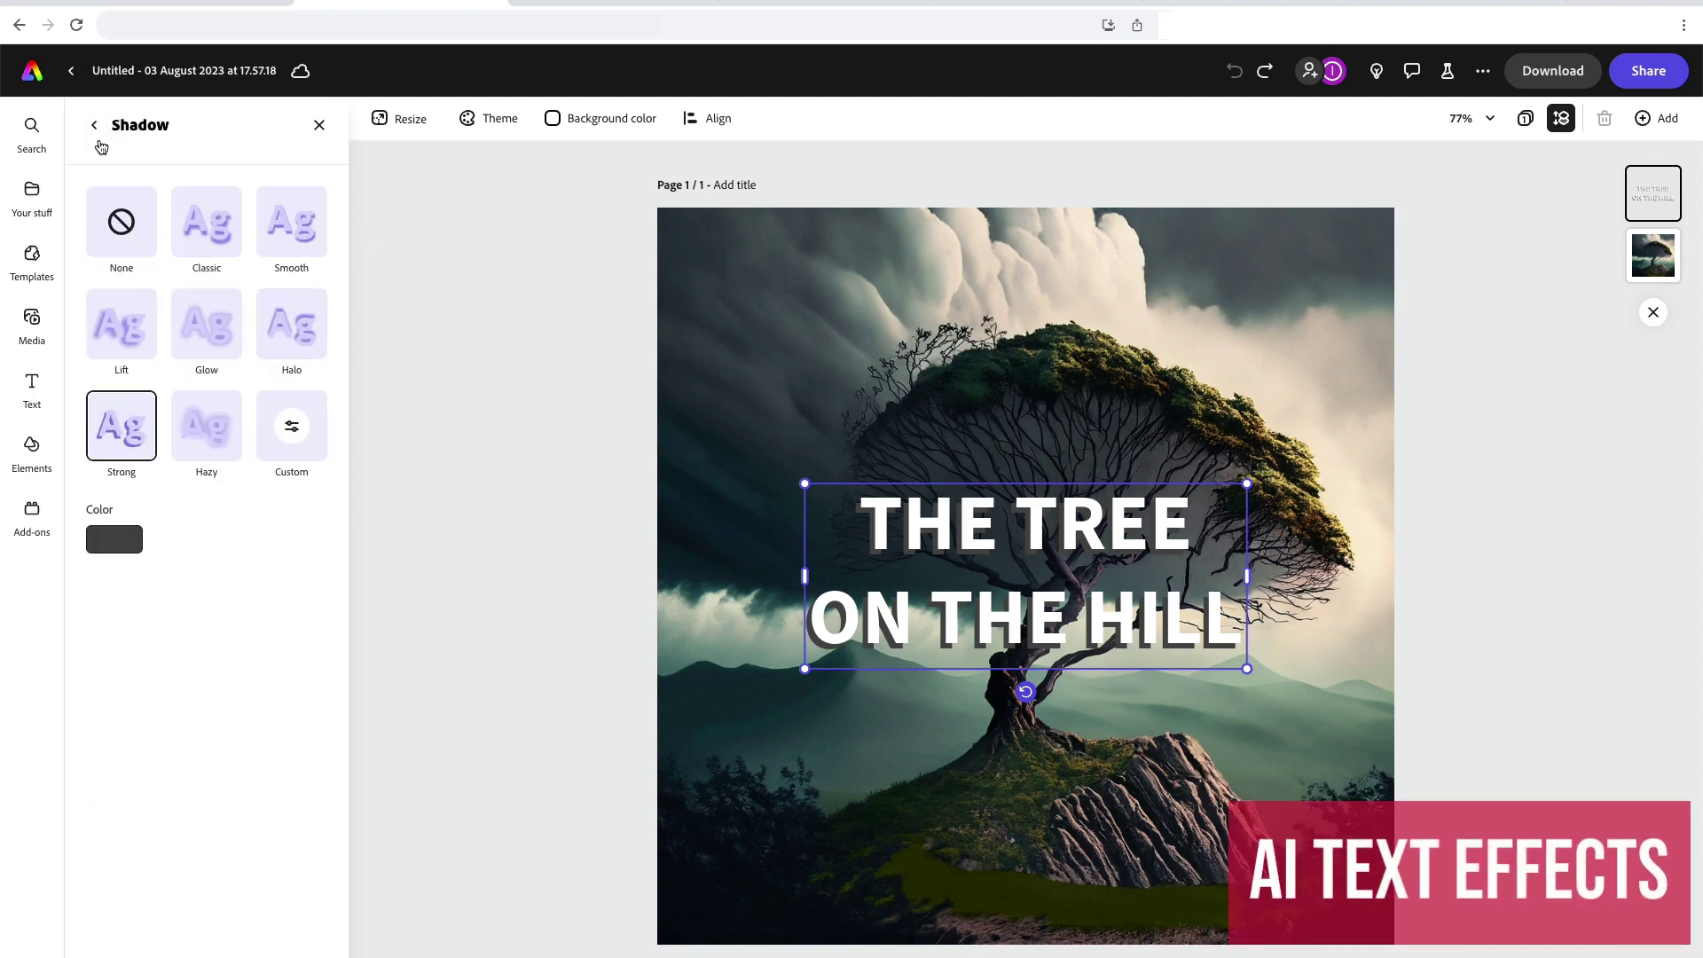
{"action": "left_click", "coordinate": [94, 125]}
{"action": "scroll", "coordinate": [160, 756], "scroll_direction": "down", "scroll_amount": 3}
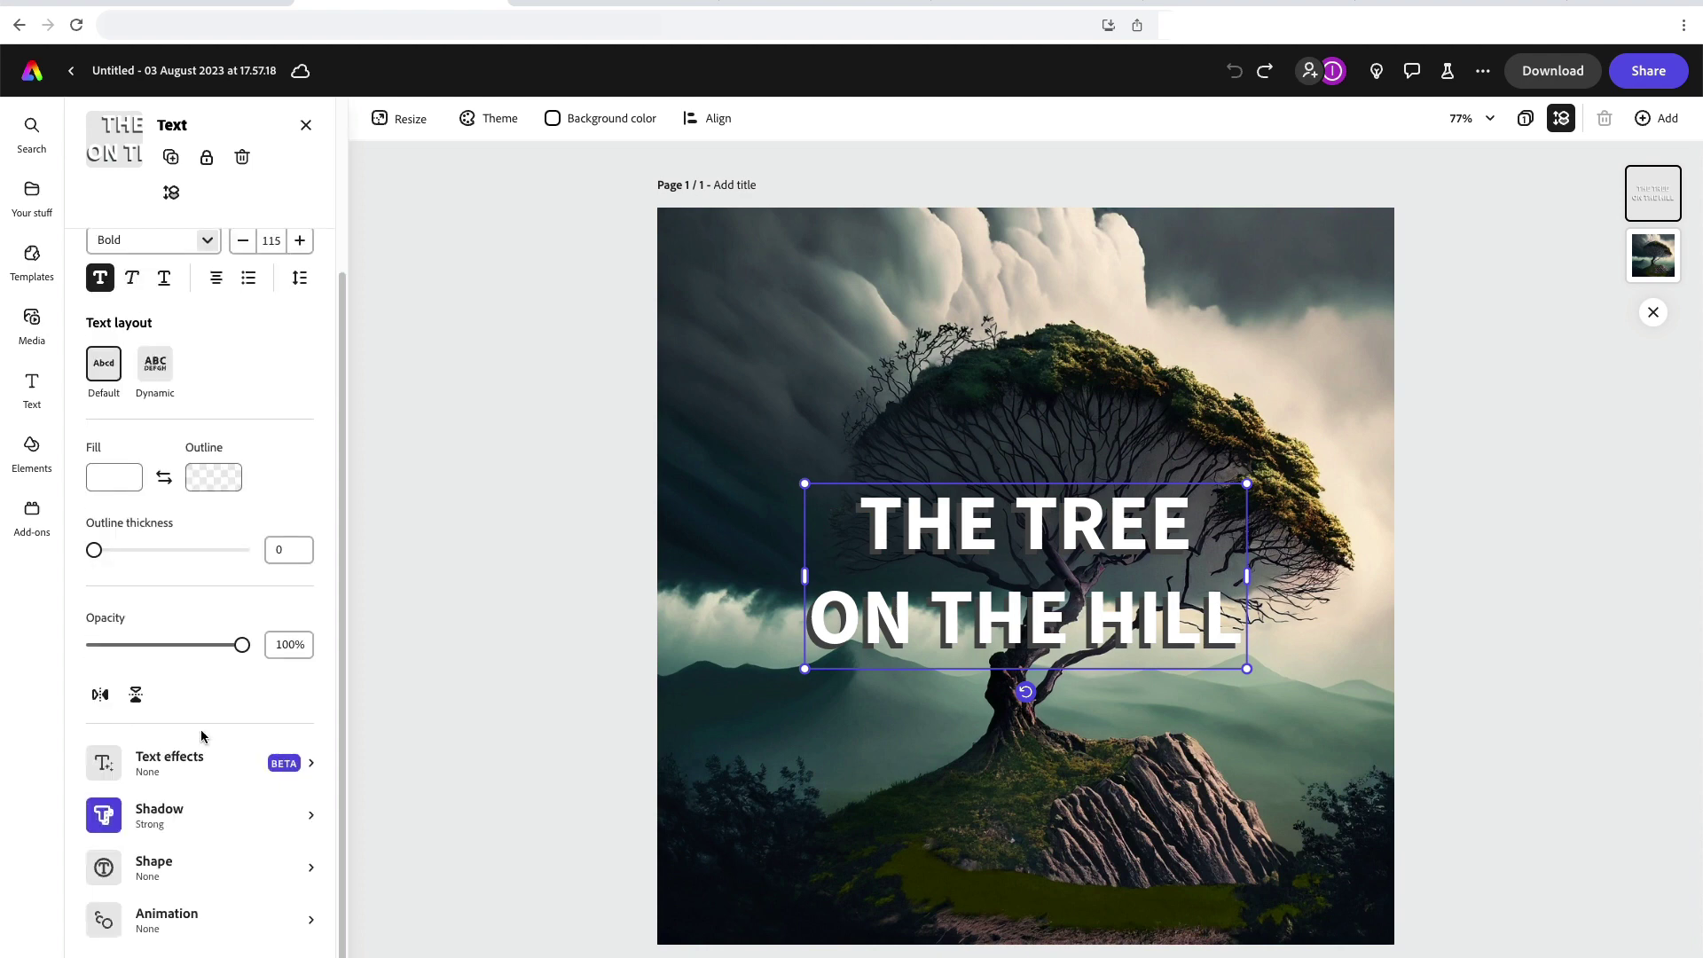
- Generate an 'Angry lightning' AI text effect for the title
{"action": "left_click", "coordinate": [178, 761]}
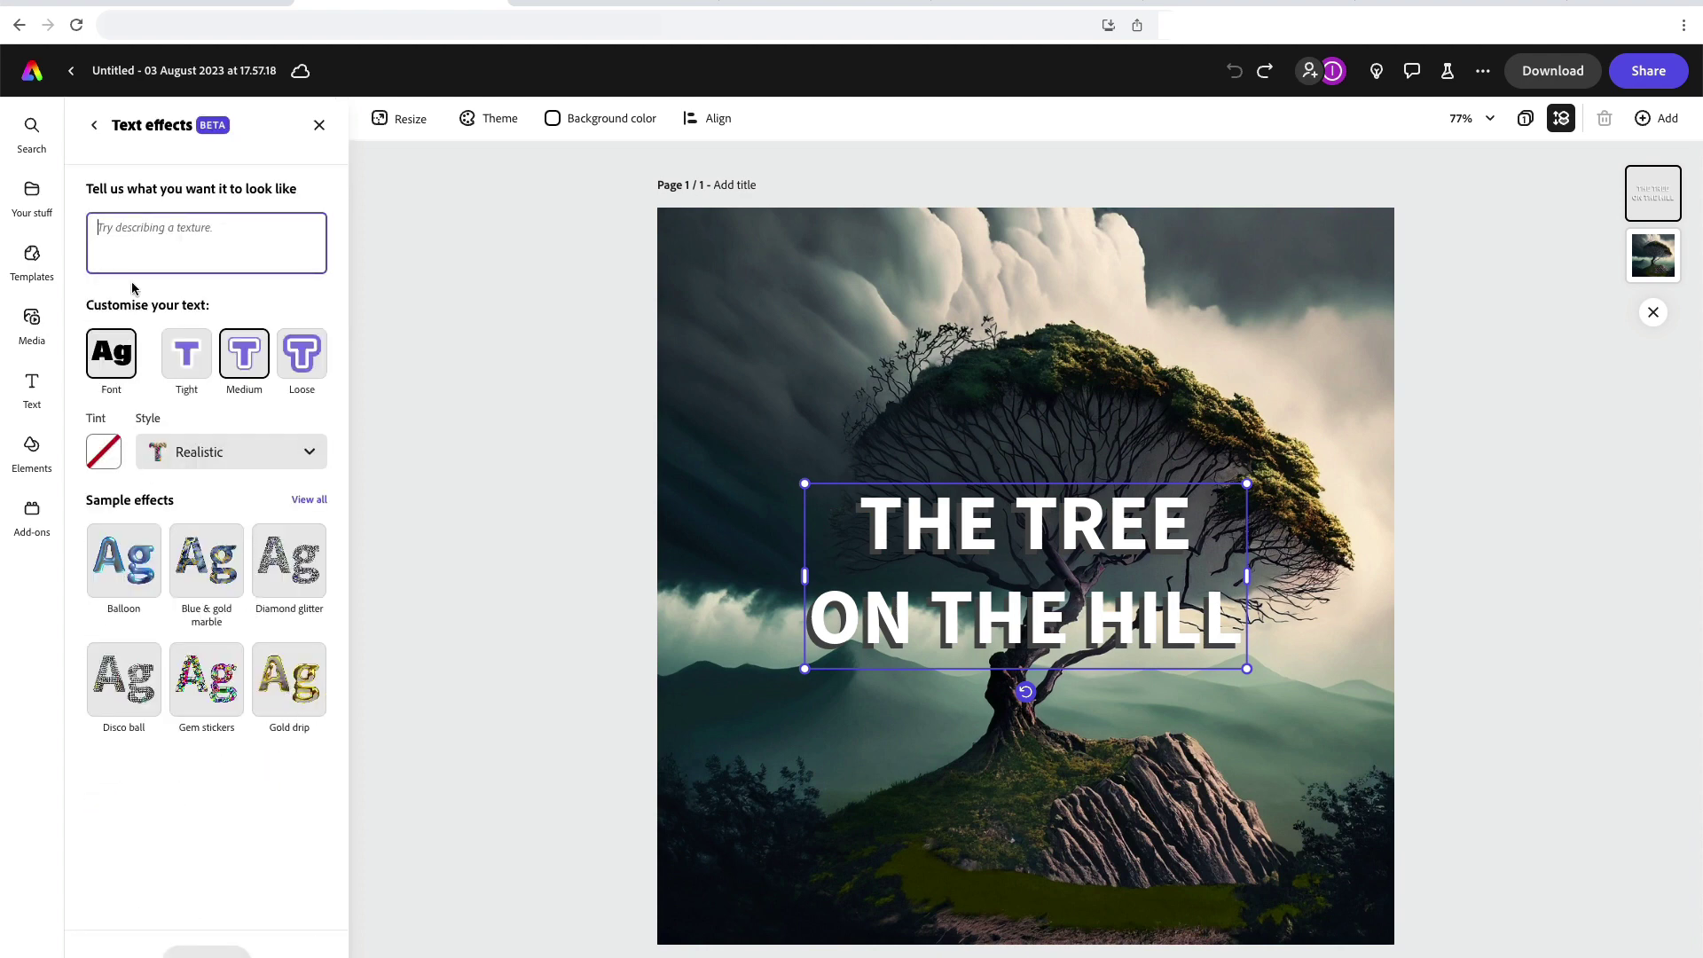
{"action": "left_click", "coordinate": [136, 248]}
{"action": "type", "text": "Angry lightning"}
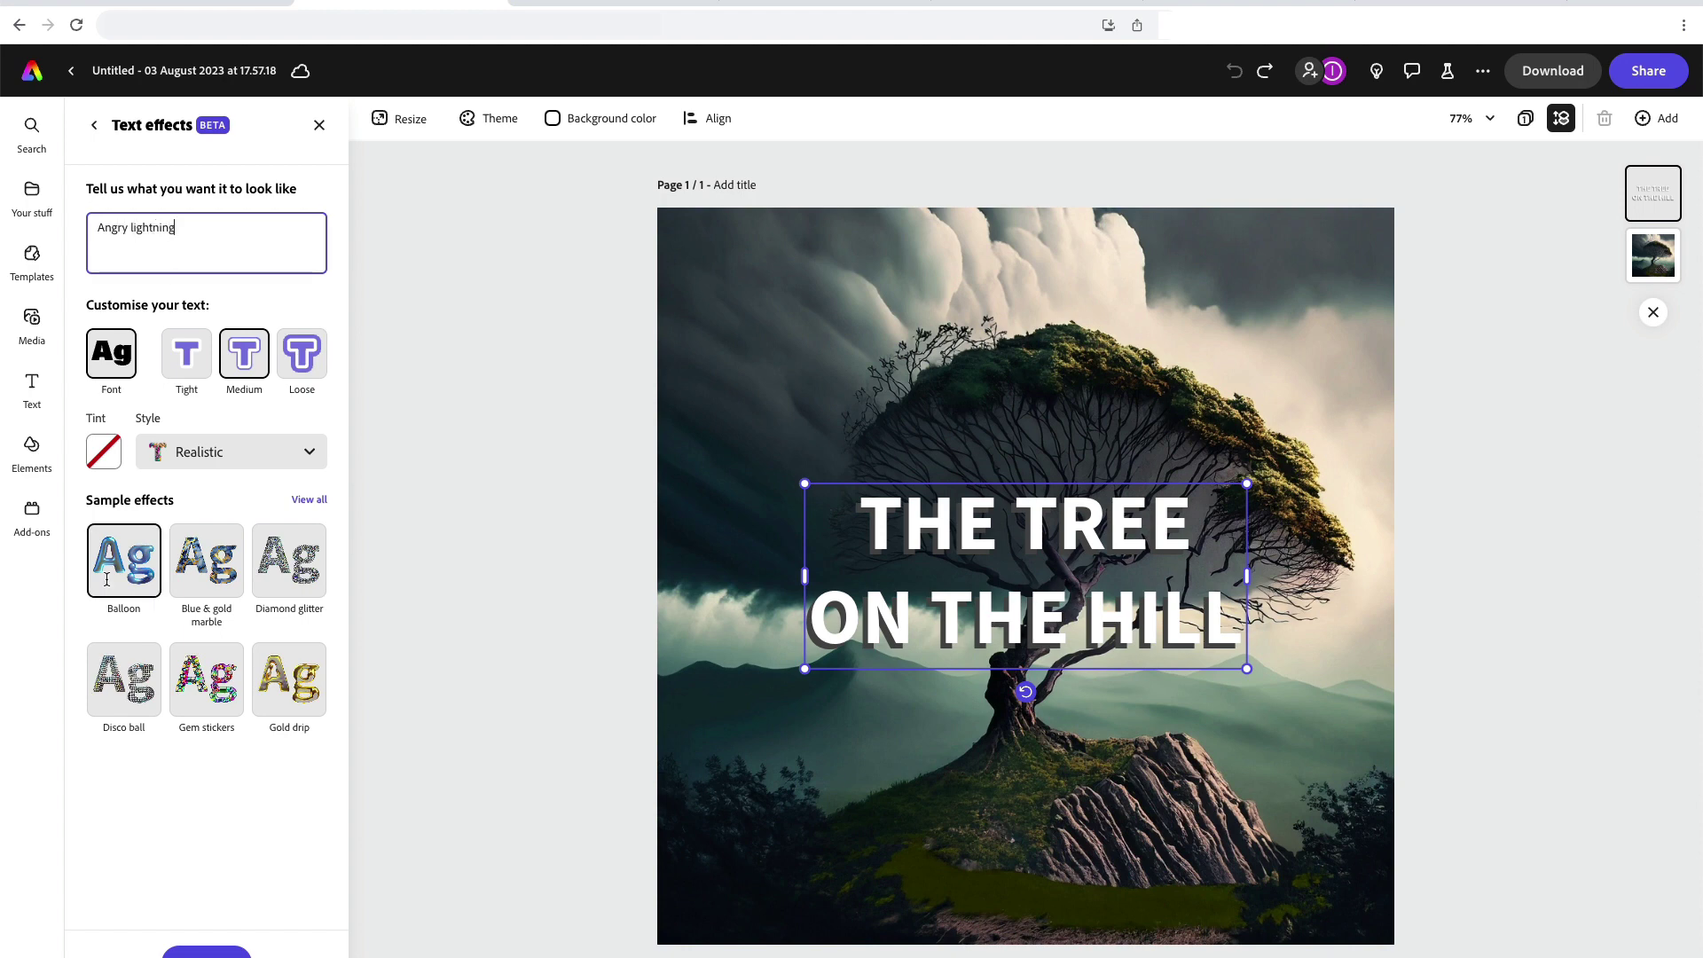
{"action": "left_click", "coordinate": [206, 951]}
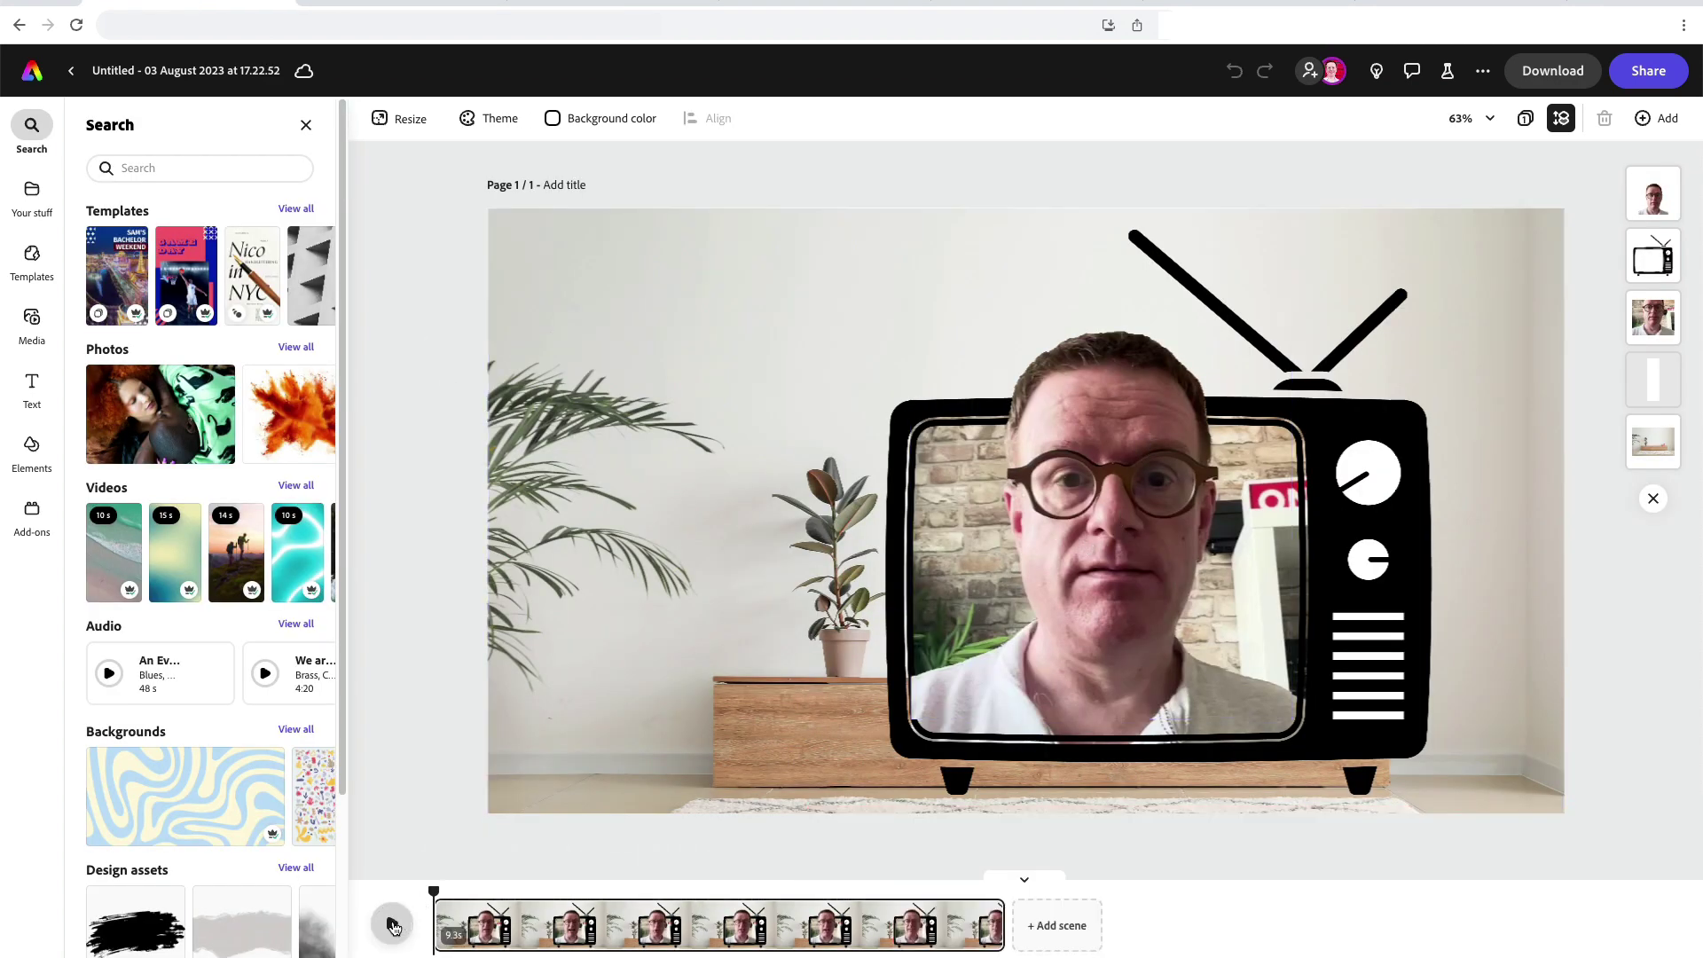
{"action": "left_click", "coordinate": [393, 927]}
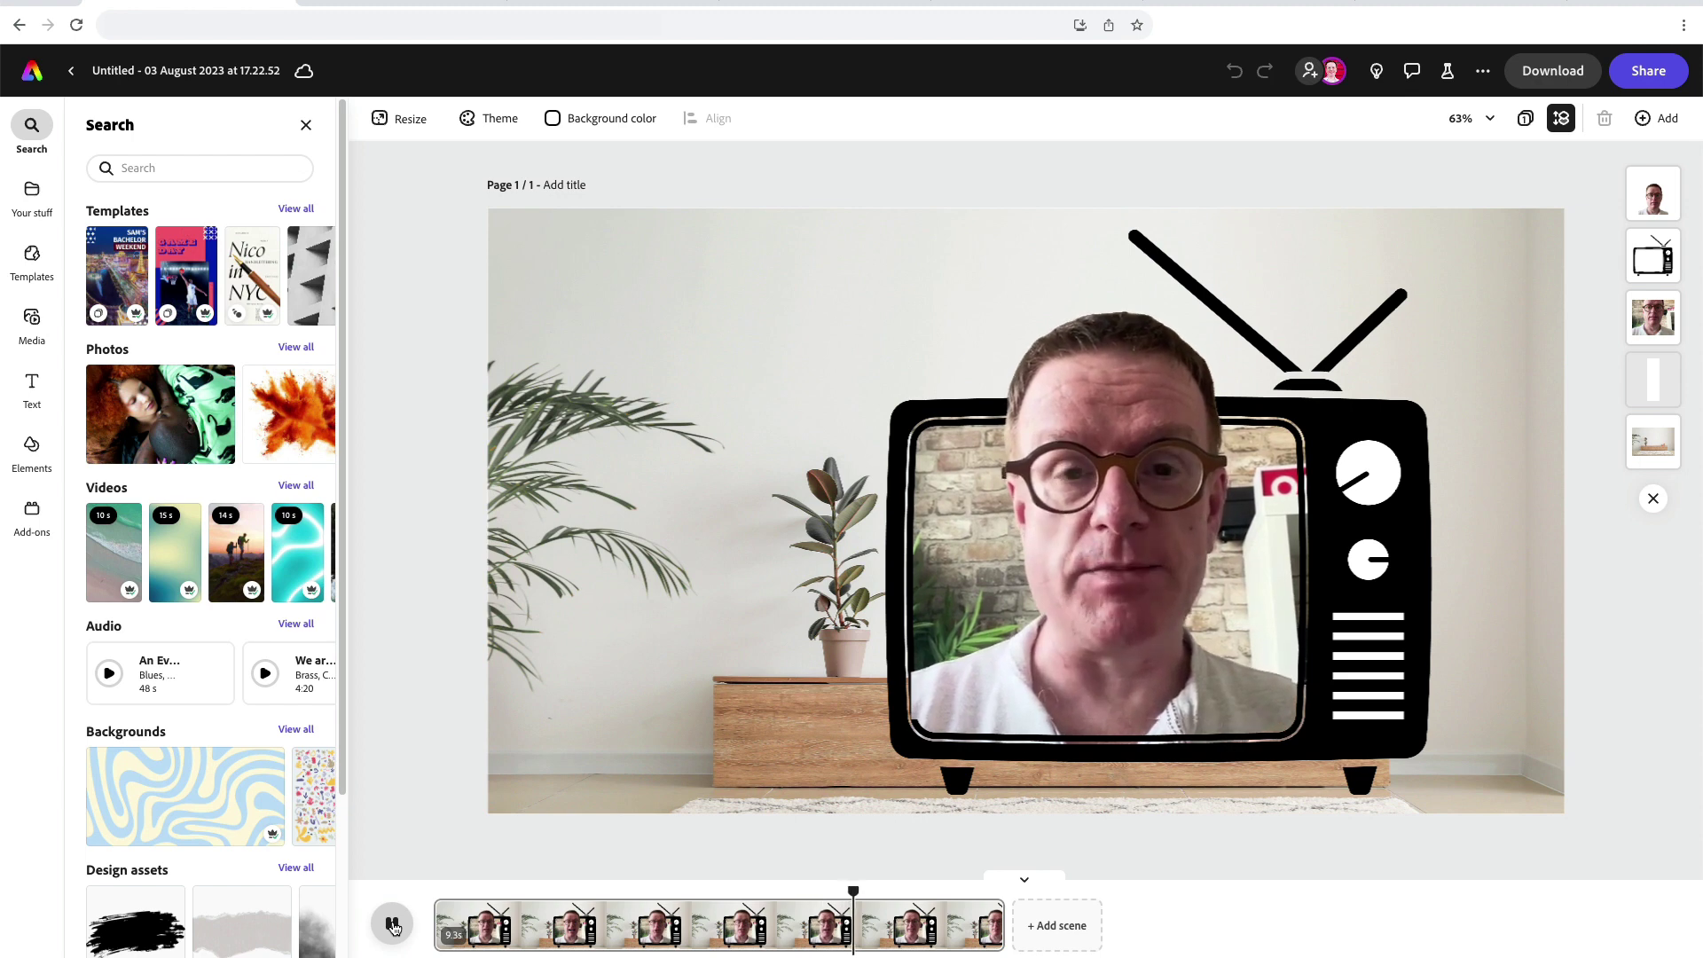
{"action": "left_click", "coordinate": [393, 927]}
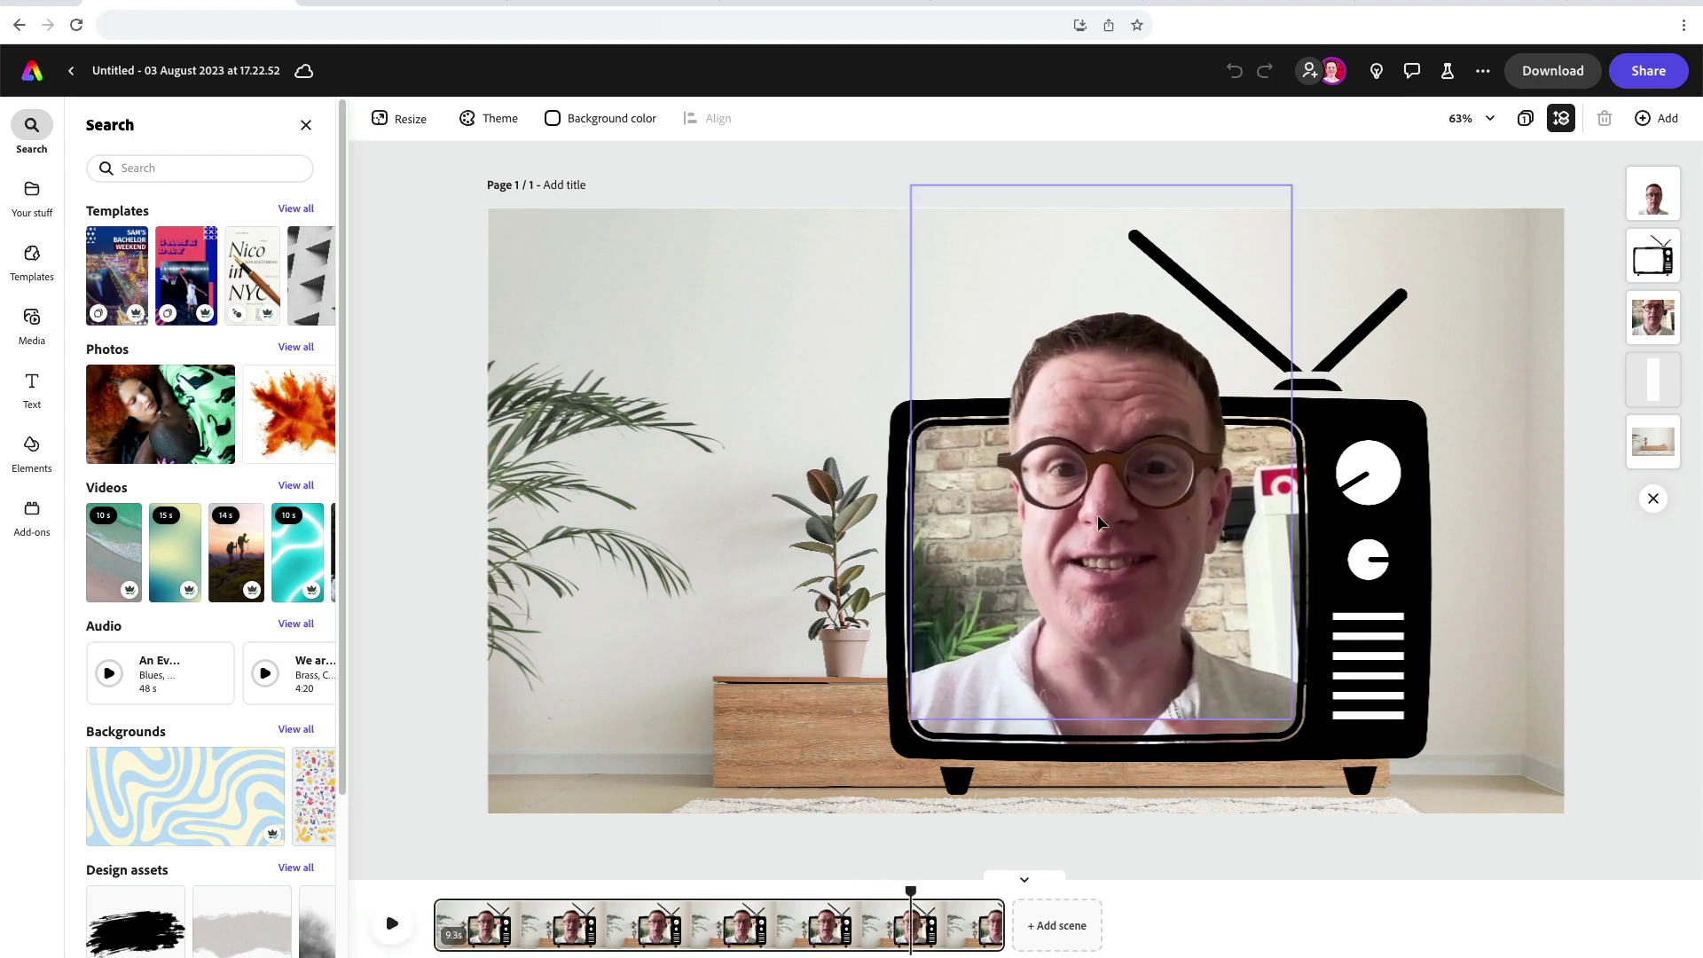
{"action": "left_click_drag", "start_coordinate": [1098, 521], "coordinate": [774, 530]}
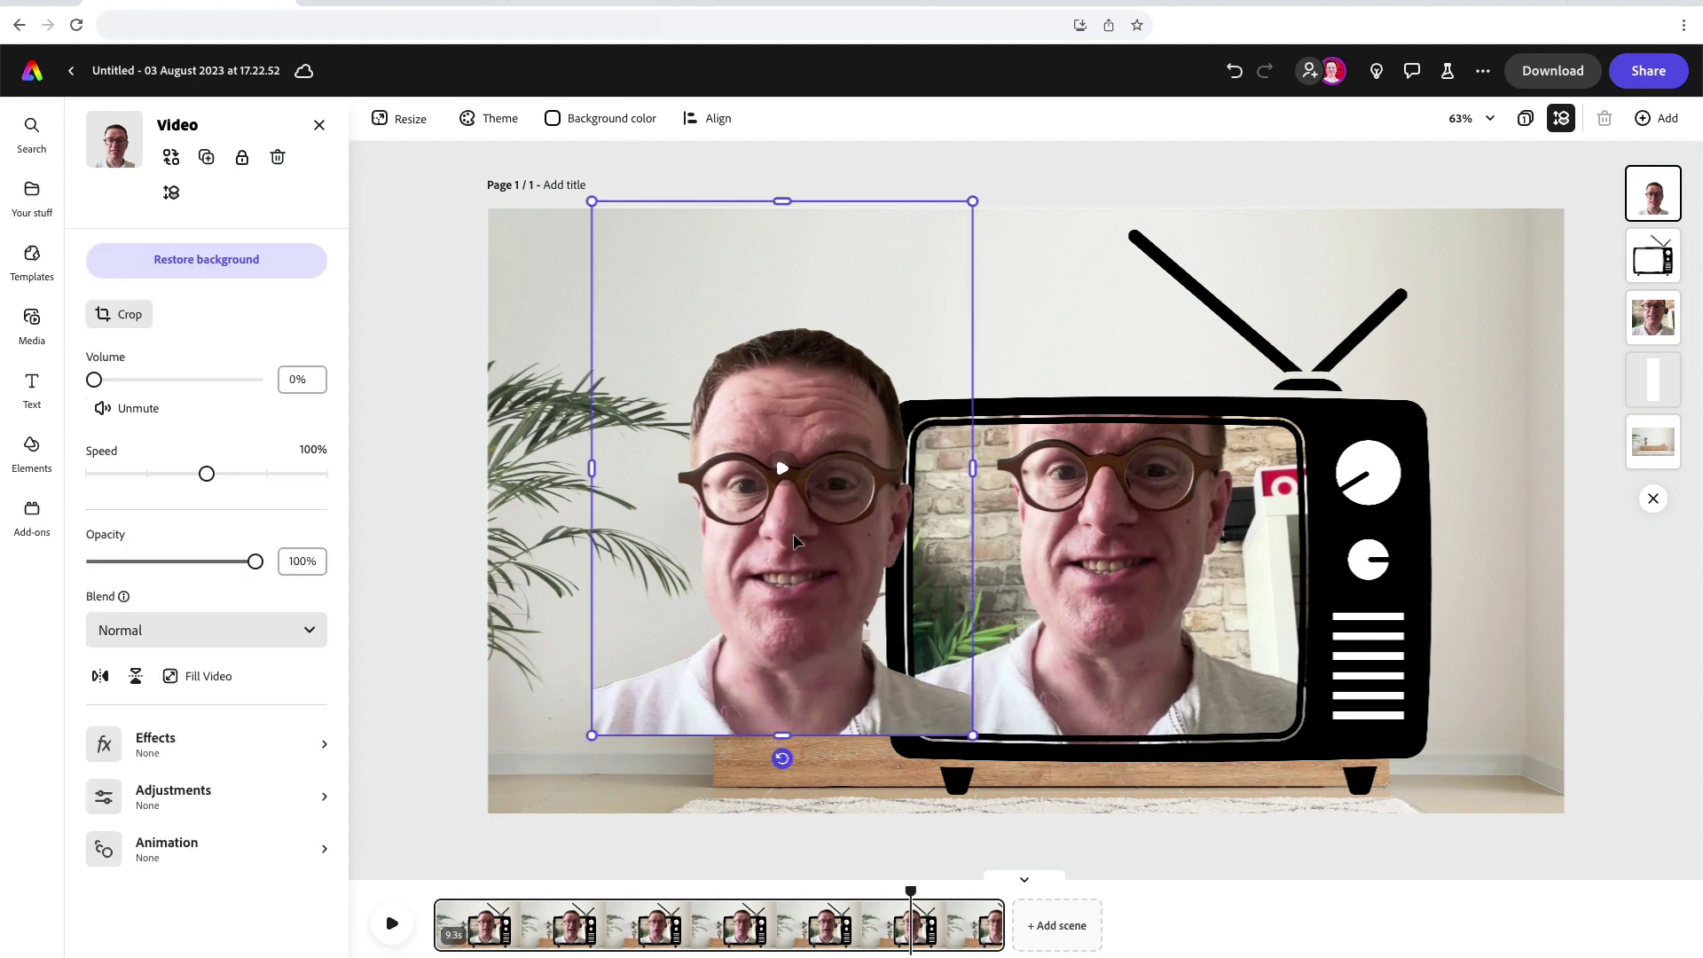
{"action": "left_click", "coordinate": [189, 260]}
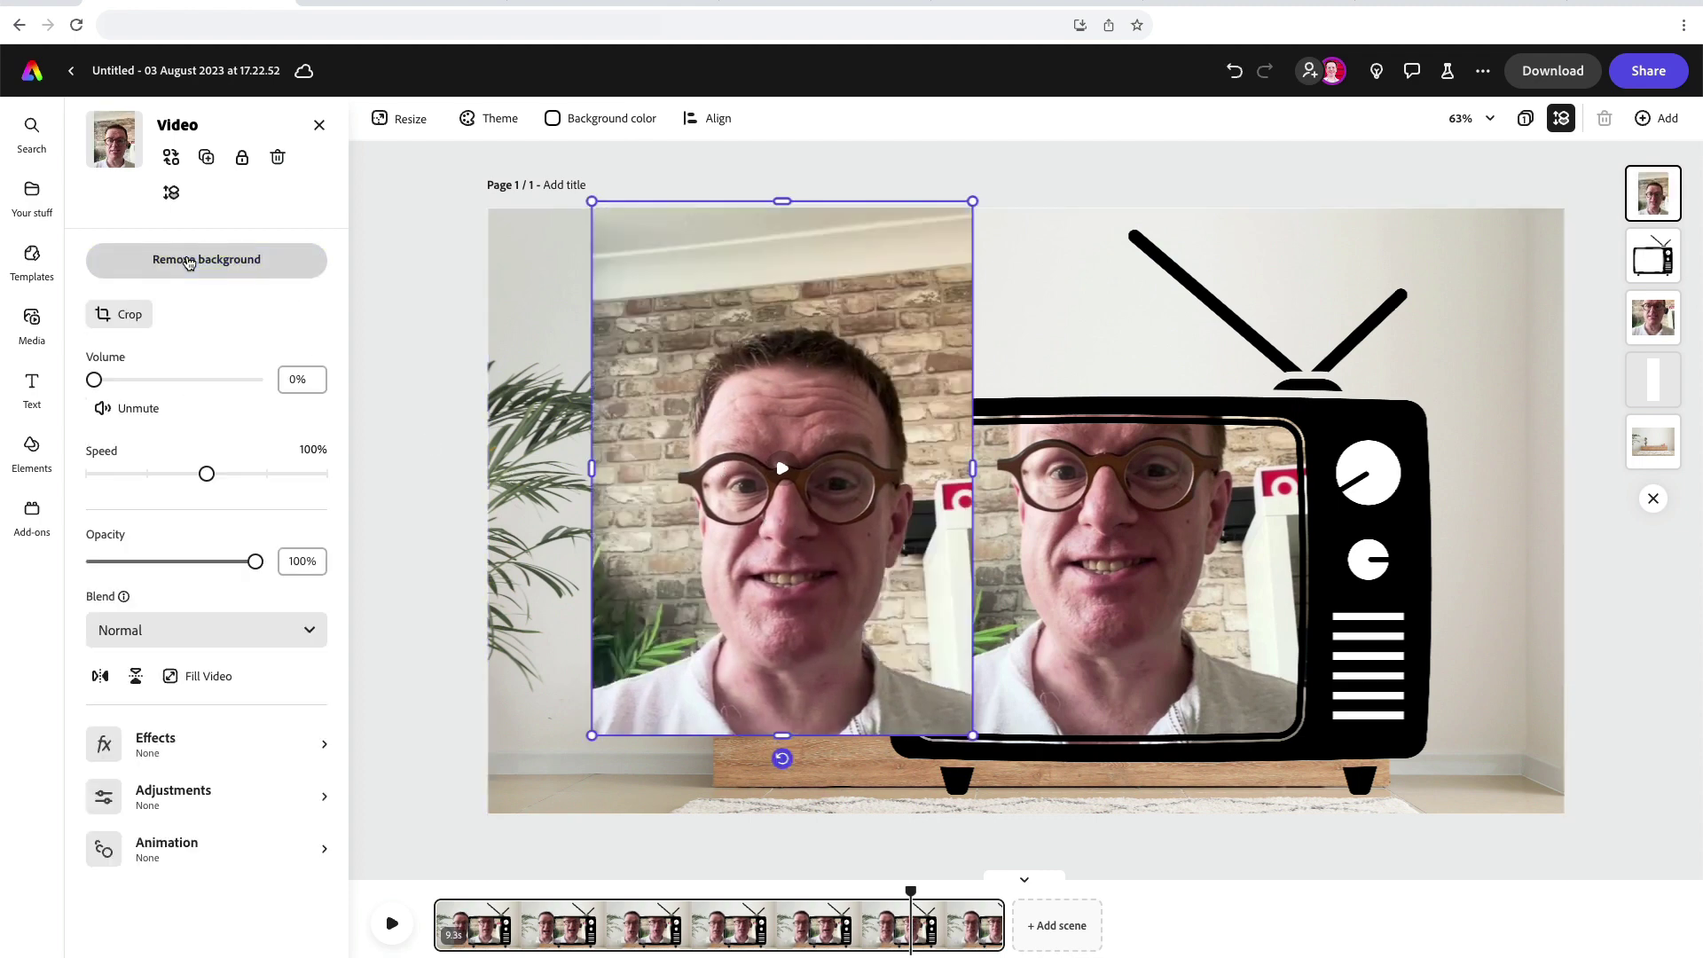
{"action": "left_click", "coordinate": [189, 260]}
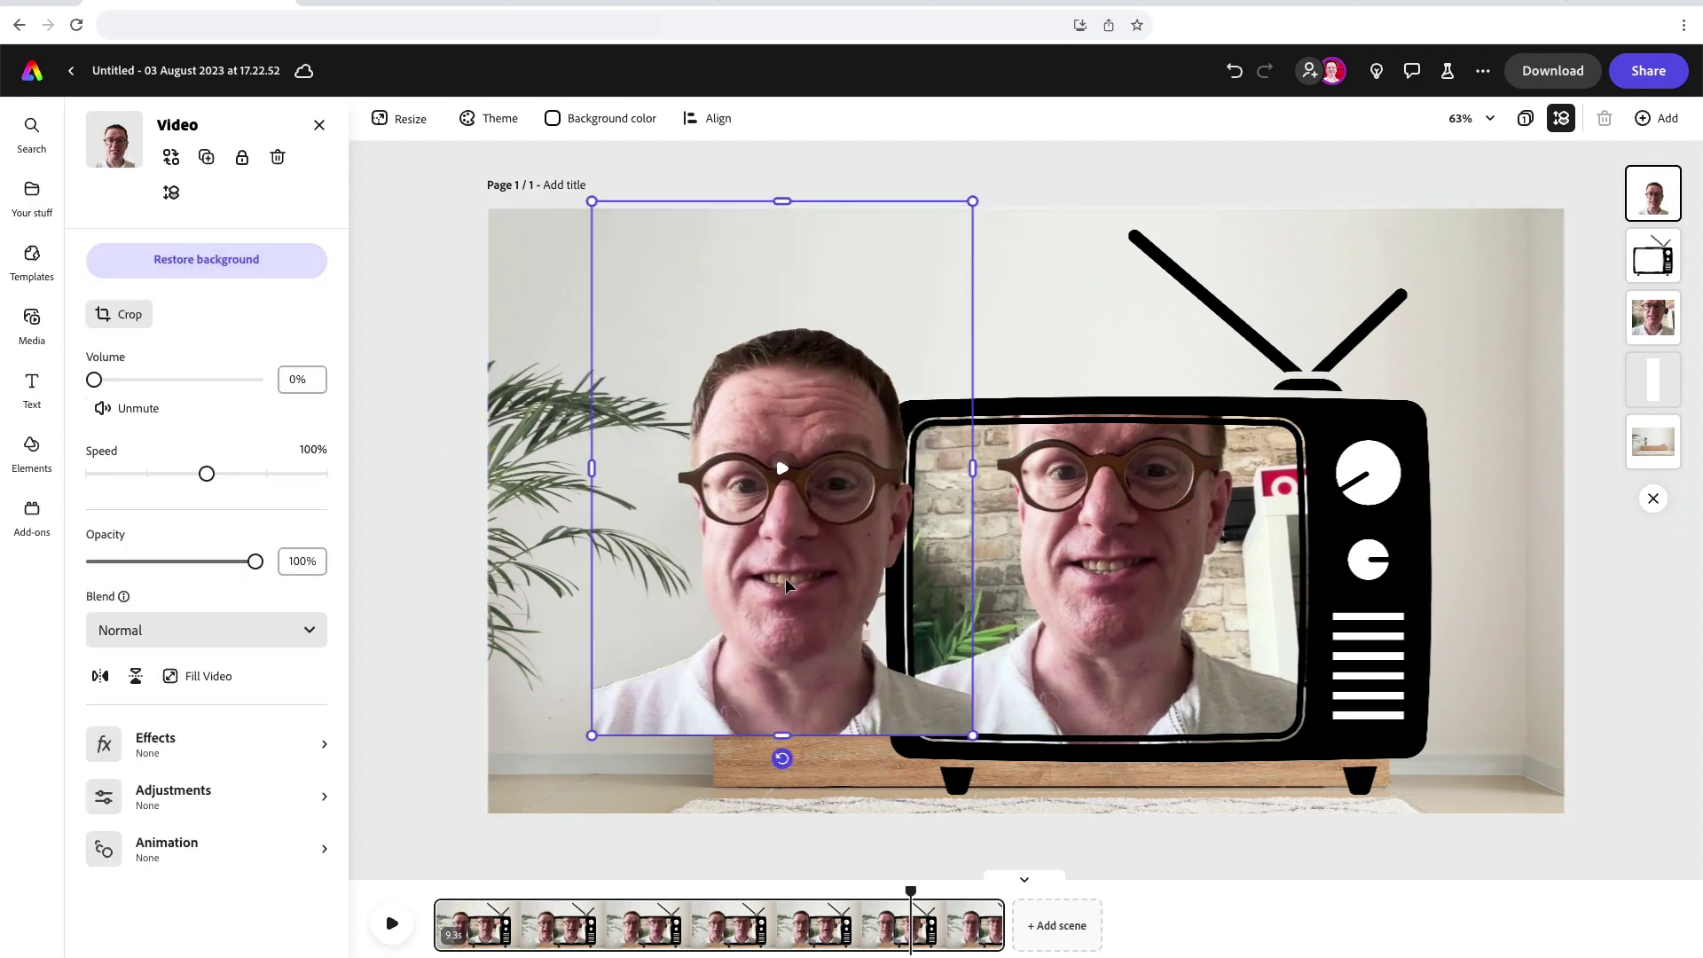
{"action": "left_click_drag", "start_coordinate": [778, 565], "coordinate": [1101, 553]}
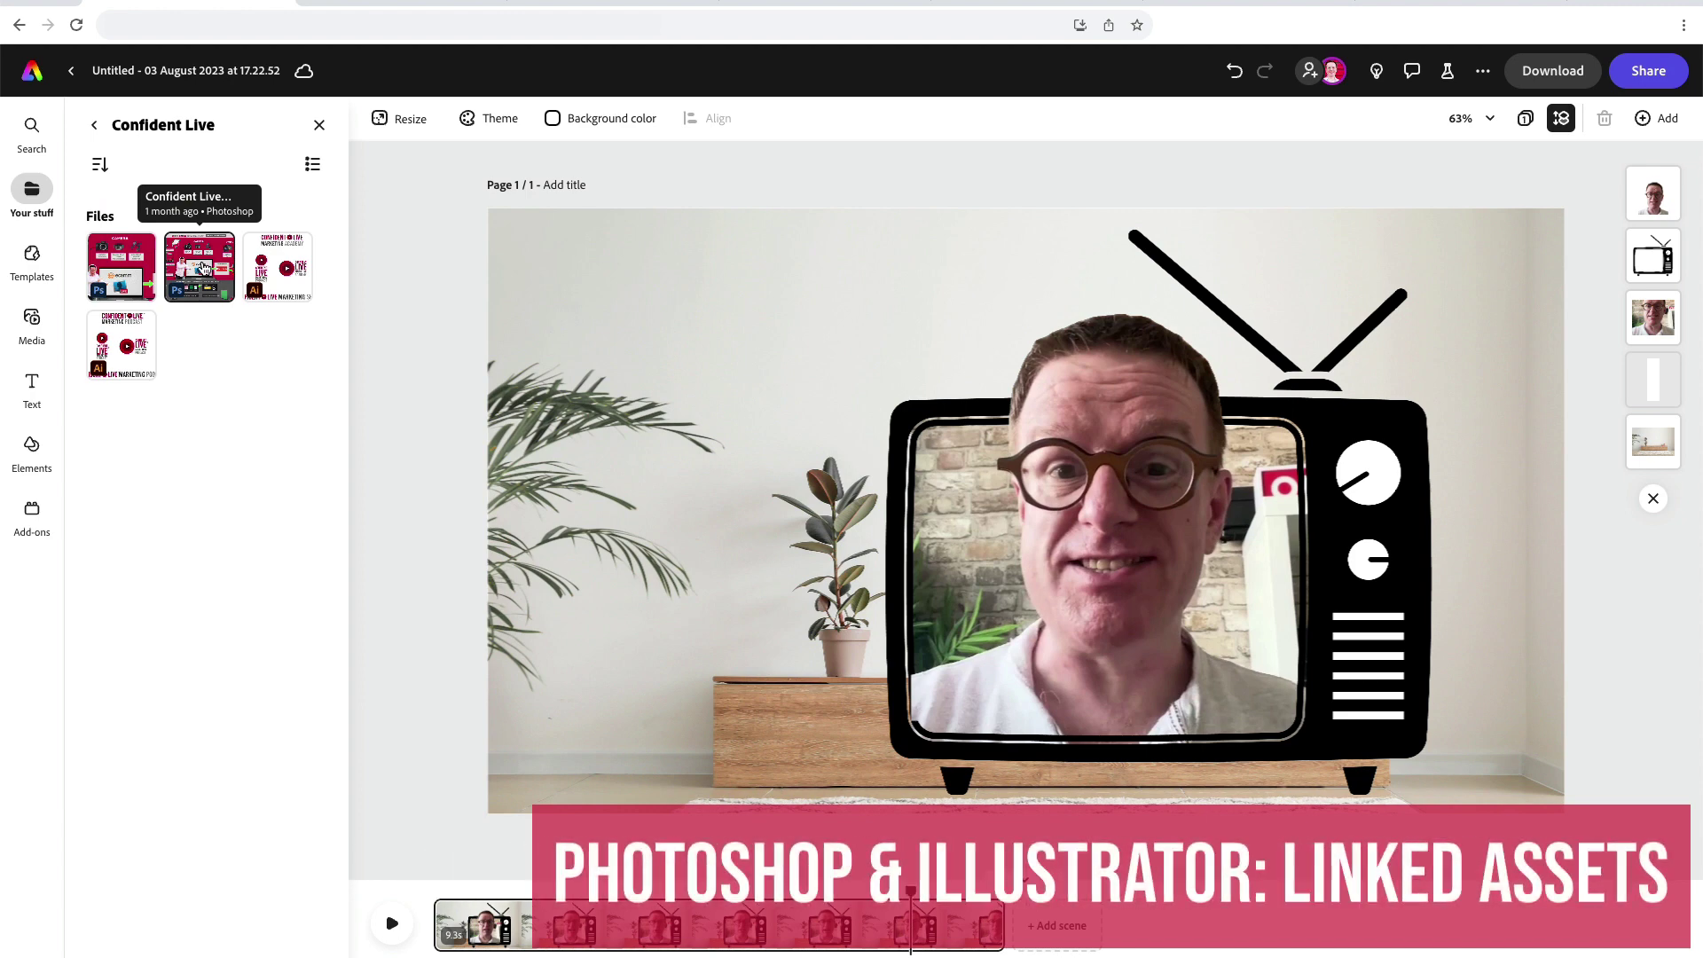
- Place and enlarge the linked gear-guide infographic, then open it in Photoshop
{"action": "left_click", "coordinate": [203, 267]}
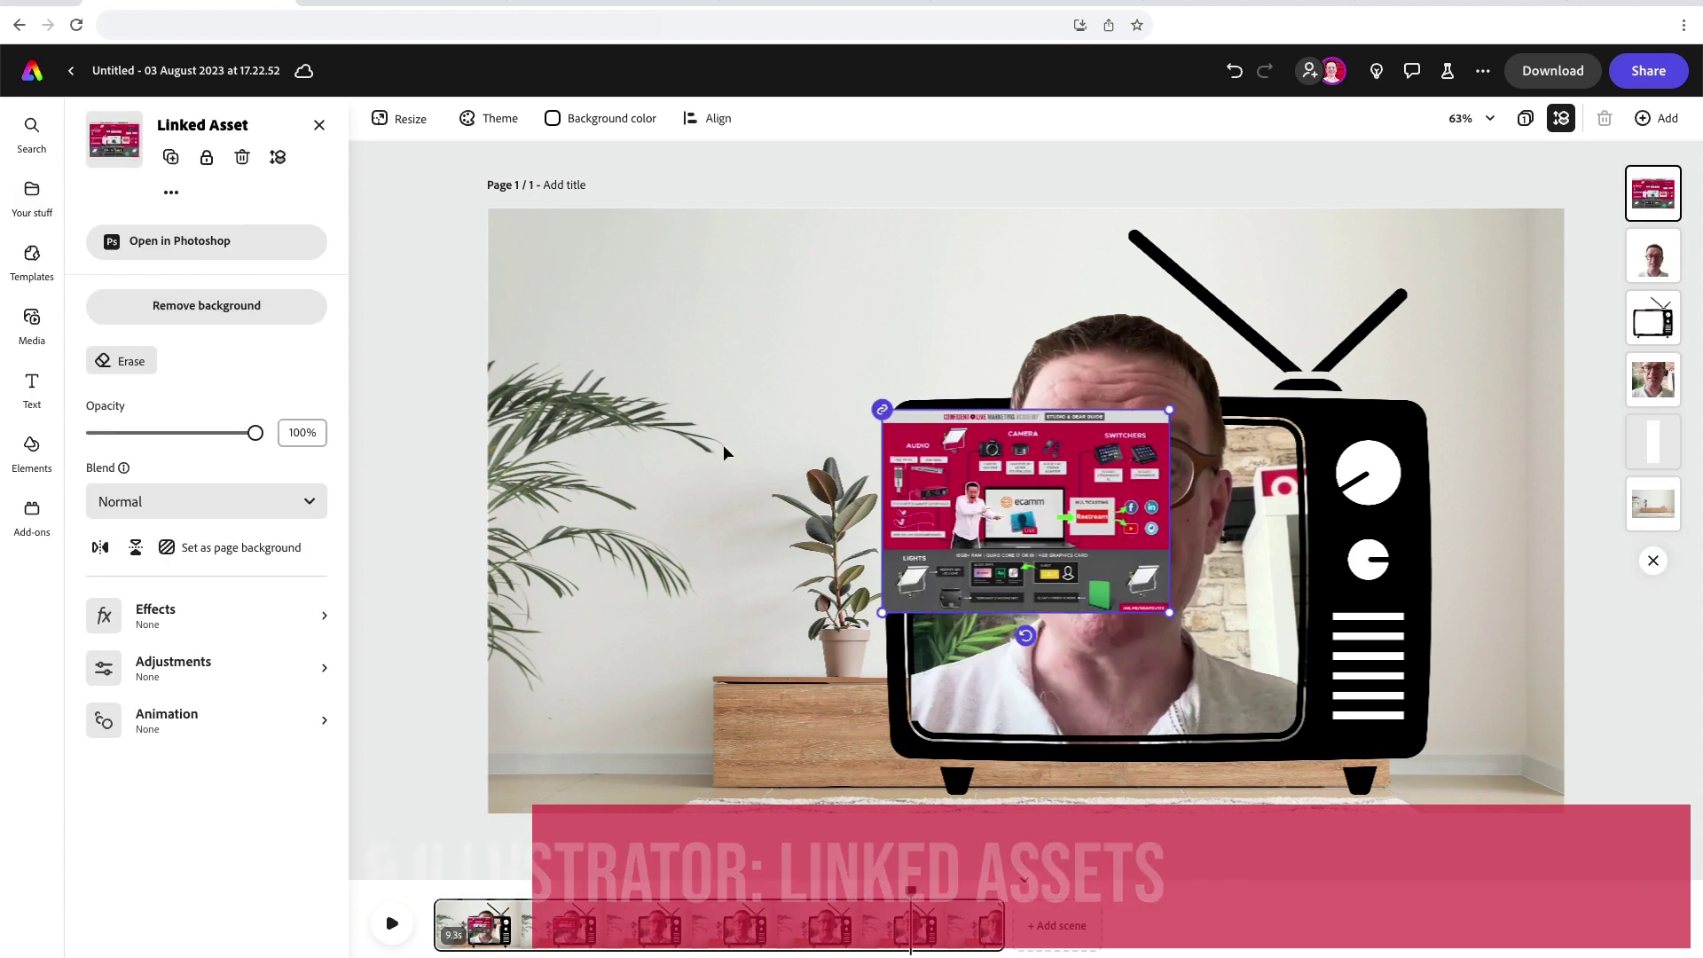
{"action": "left_click_drag", "start_coordinate": [882, 612], "coordinate": [635, 787]}
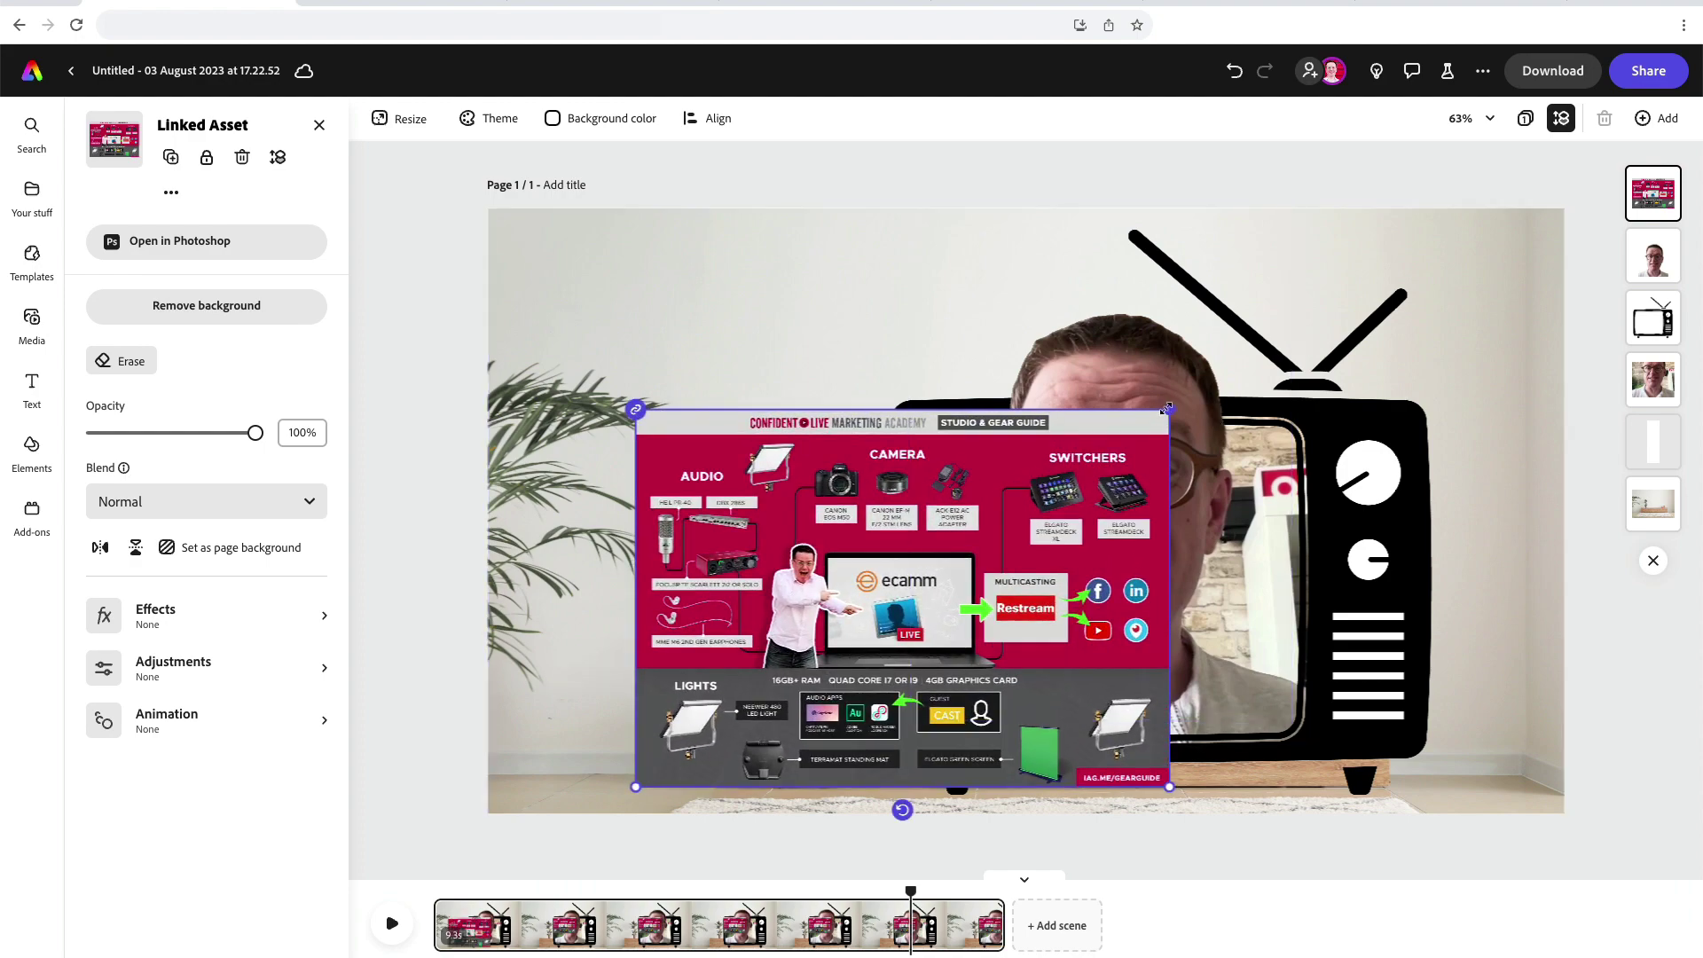
{"action": "left_click_drag", "start_coordinate": [1167, 409], "coordinate": [1164, 360]}
{"action": "left_click_drag", "start_coordinate": [1033, 479], "coordinate": [1056, 415]}
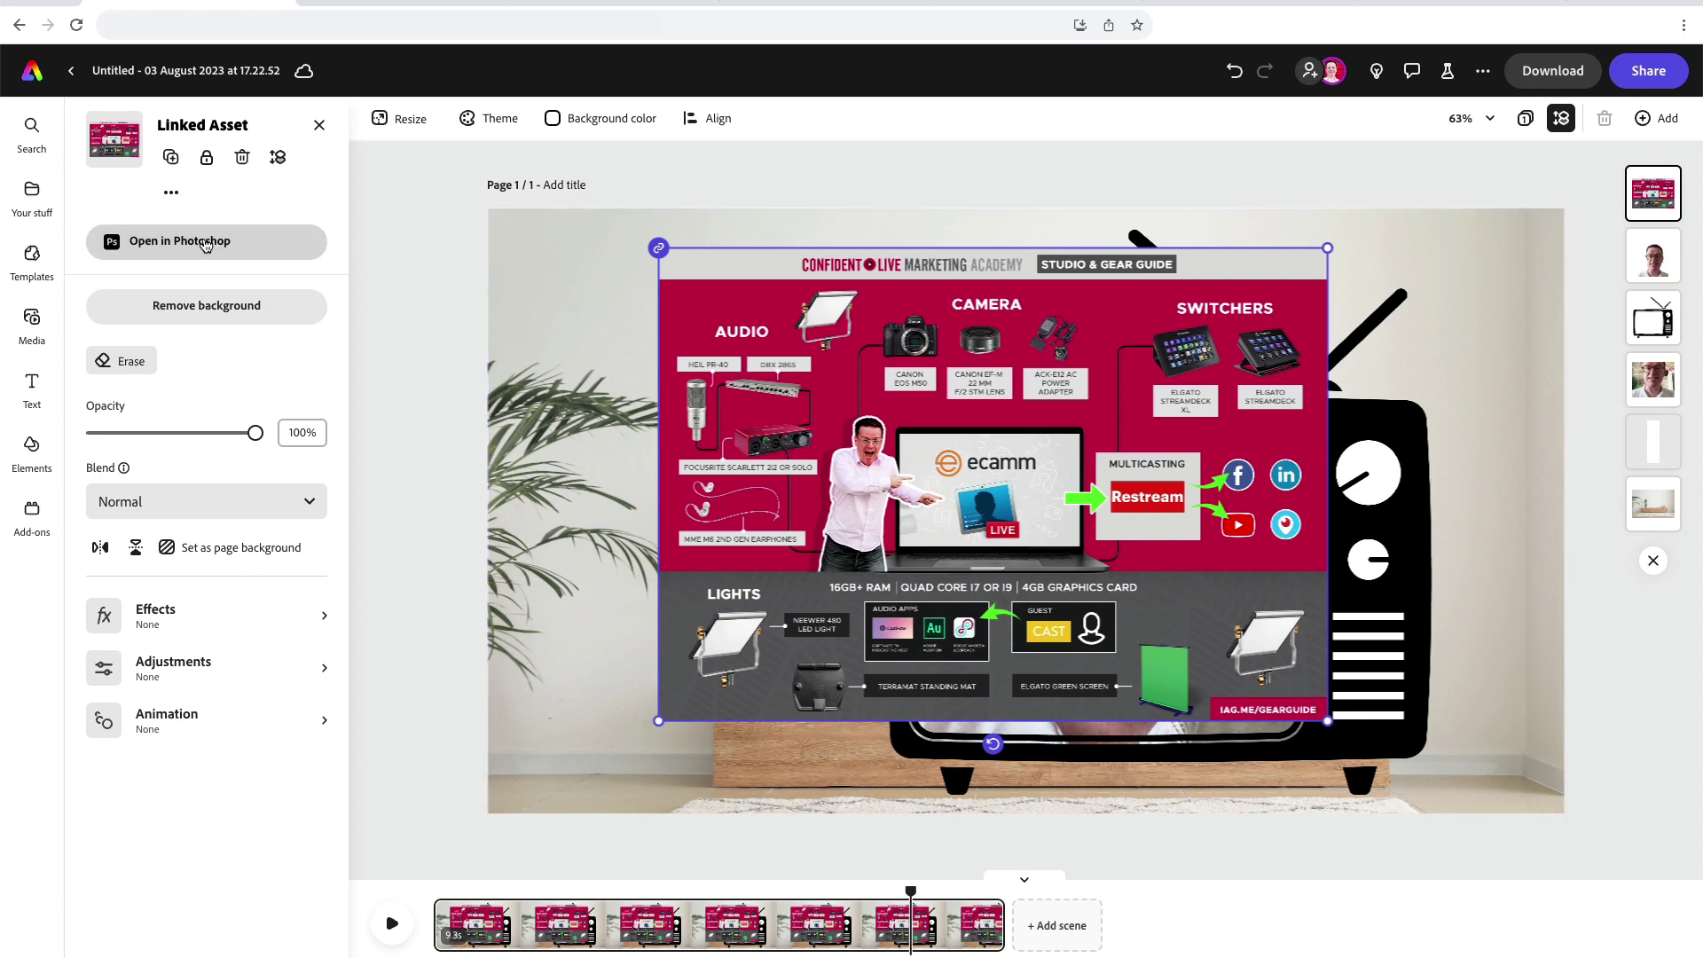
{"action": "left_click", "coordinate": [204, 243]}
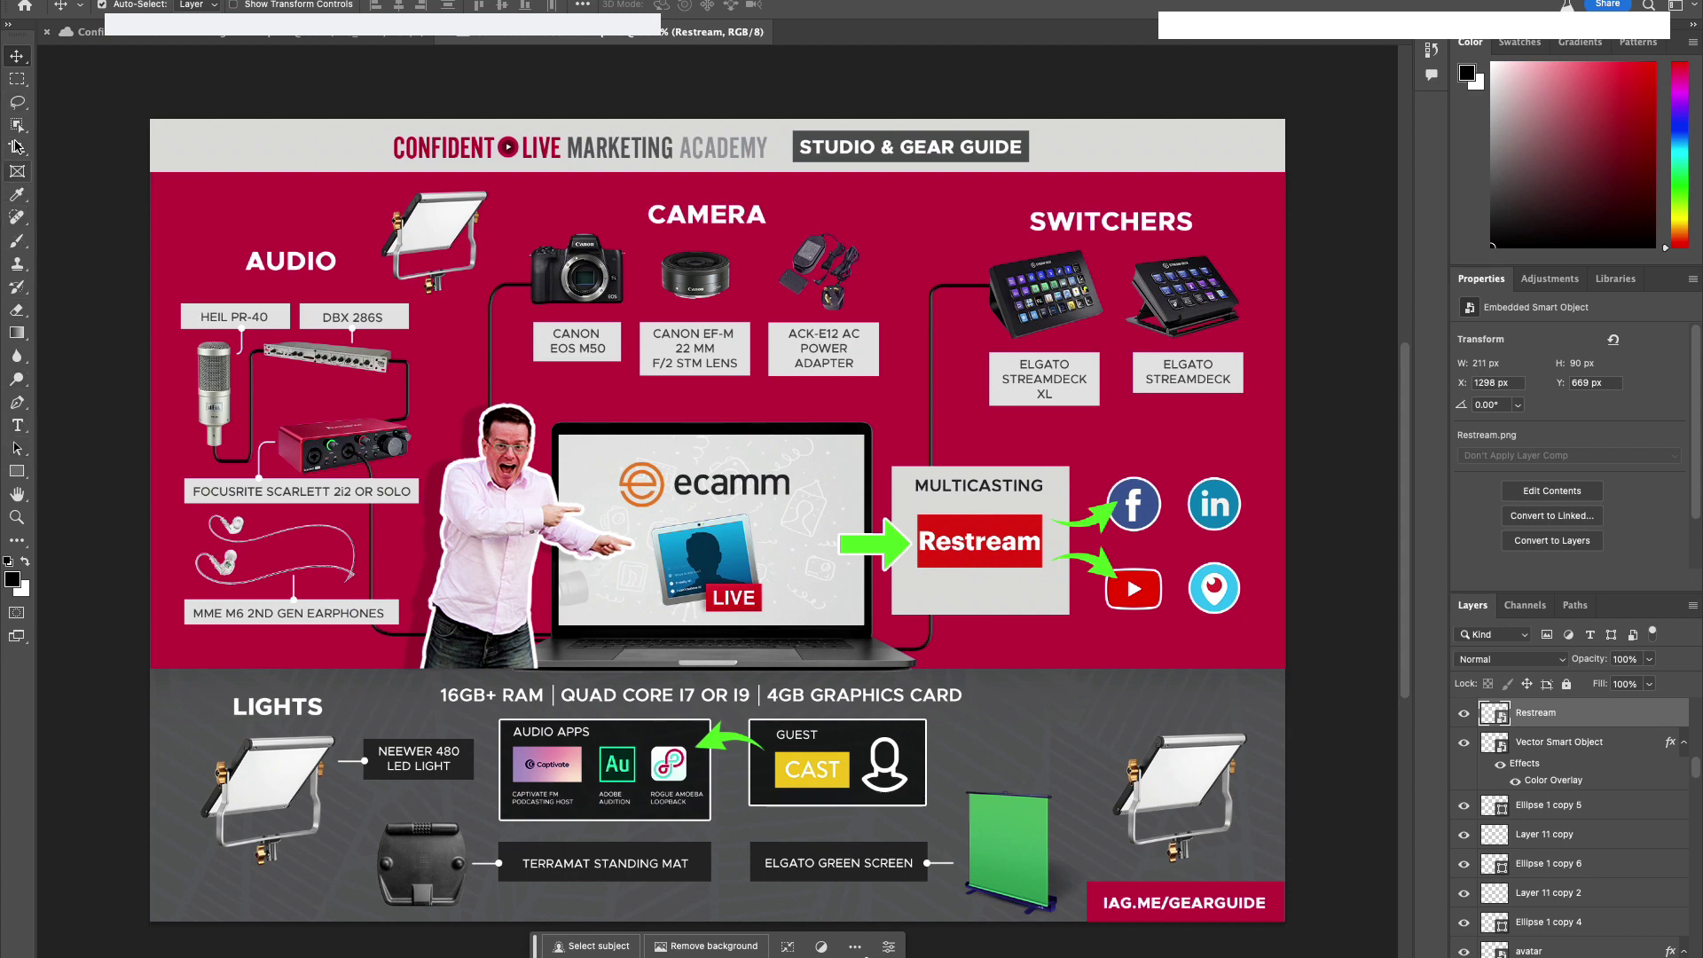
- Scale up the IMG_6864 presenter photo, shift it left, and save the gear guide
{"action": "left_click", "coordinate": [492, 427]}
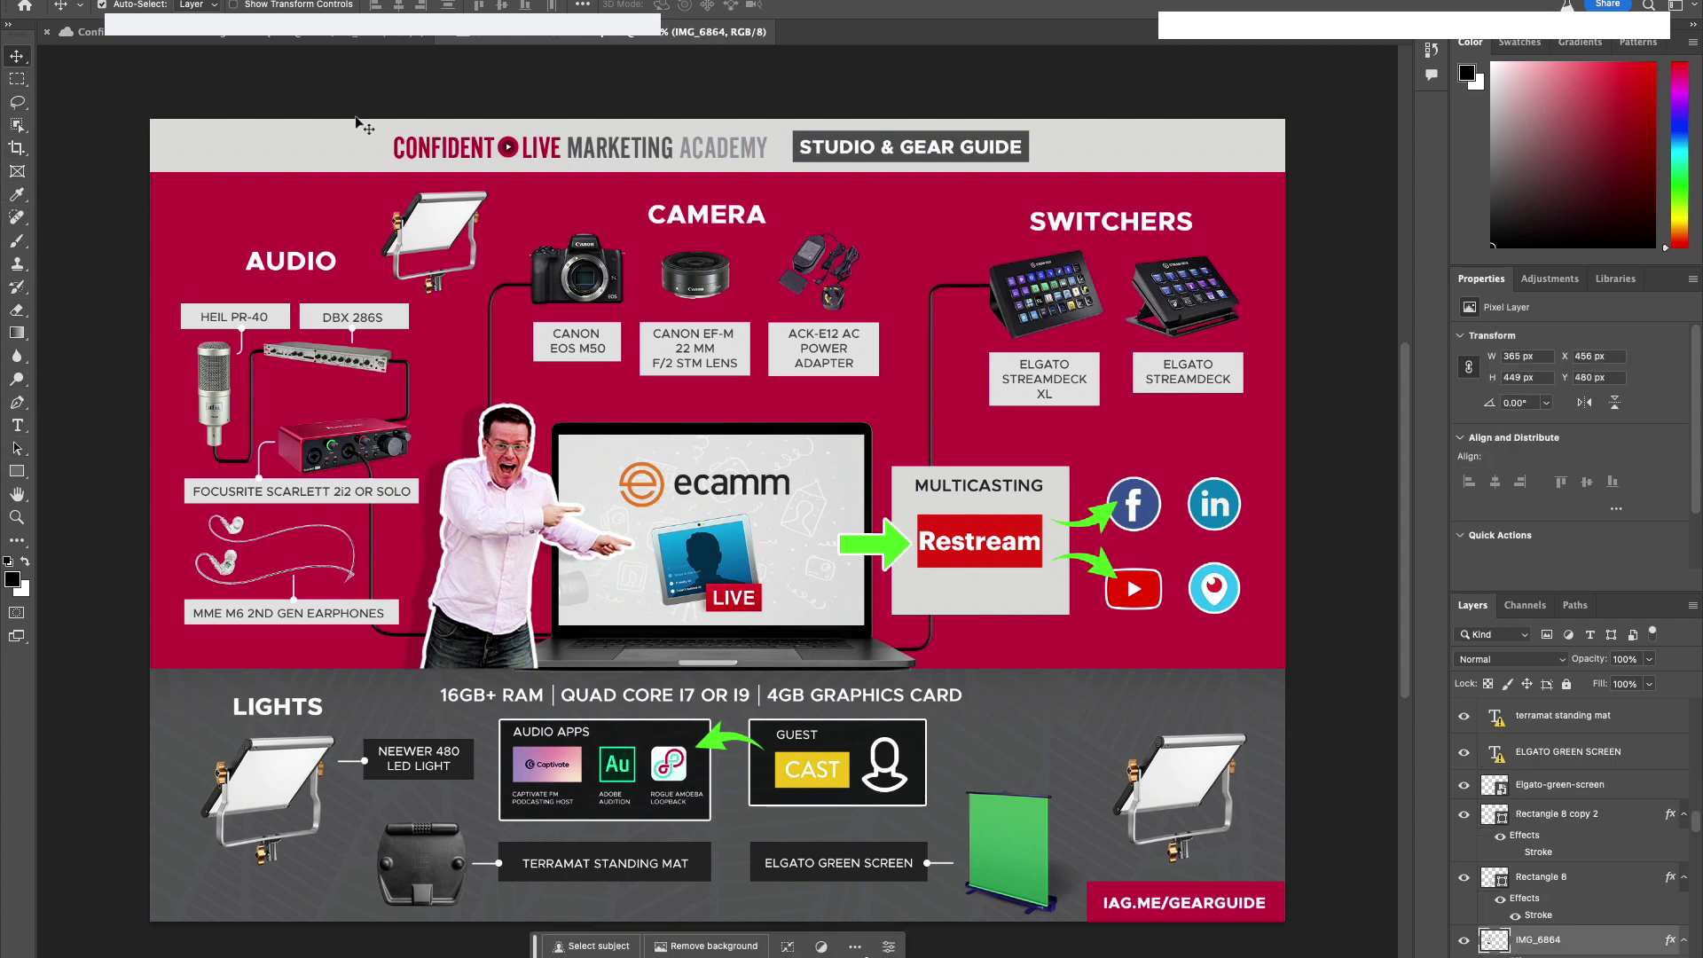
{"action": "left_click", "coordinate": [266, 355]}
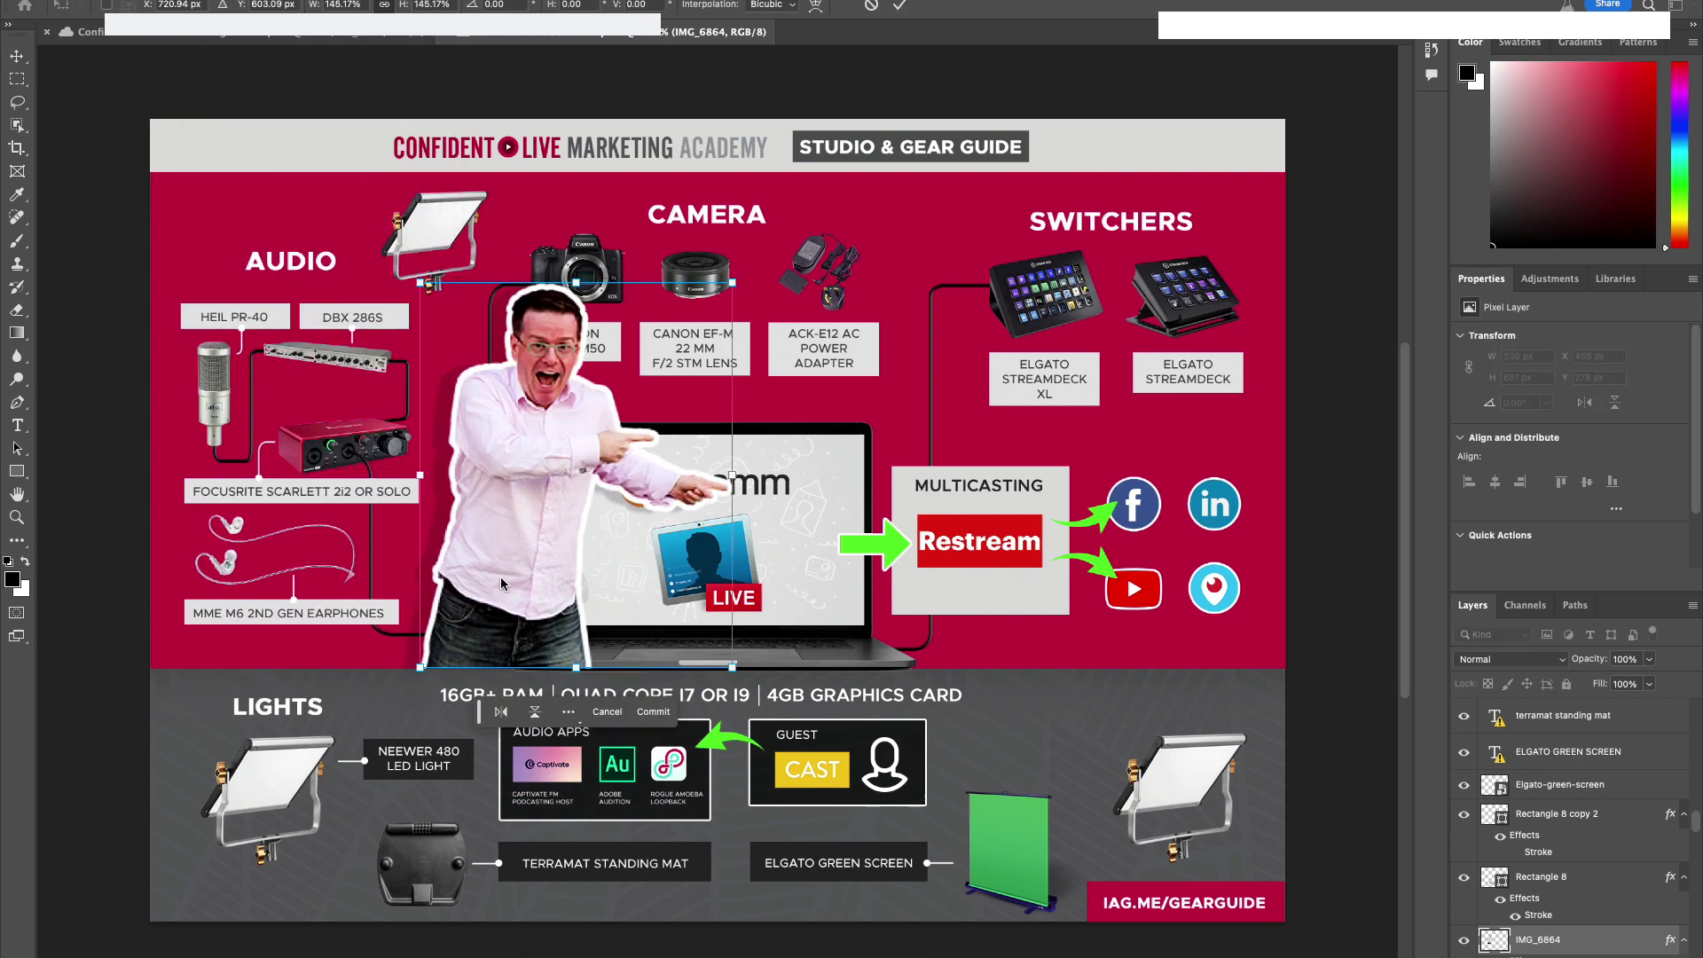
{"action": "left_click_drag", "start_coordinate": [500, 577], "coordinate": [462, 592]}
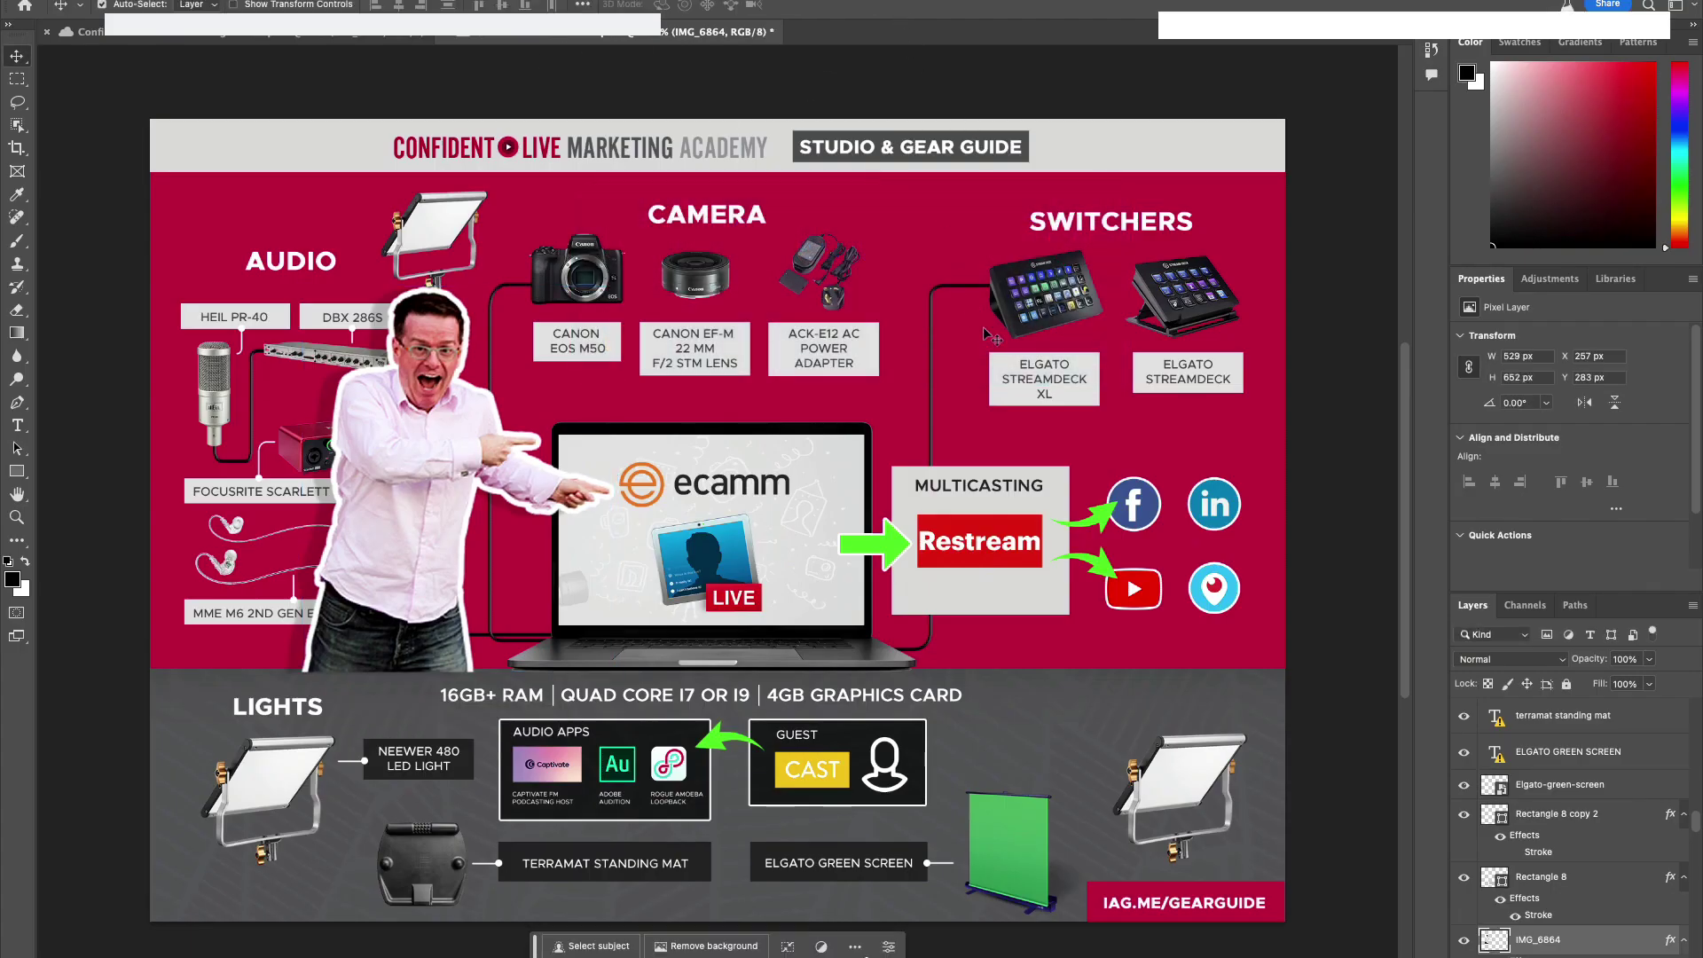
{"action": "key", "text": "ctrl"}
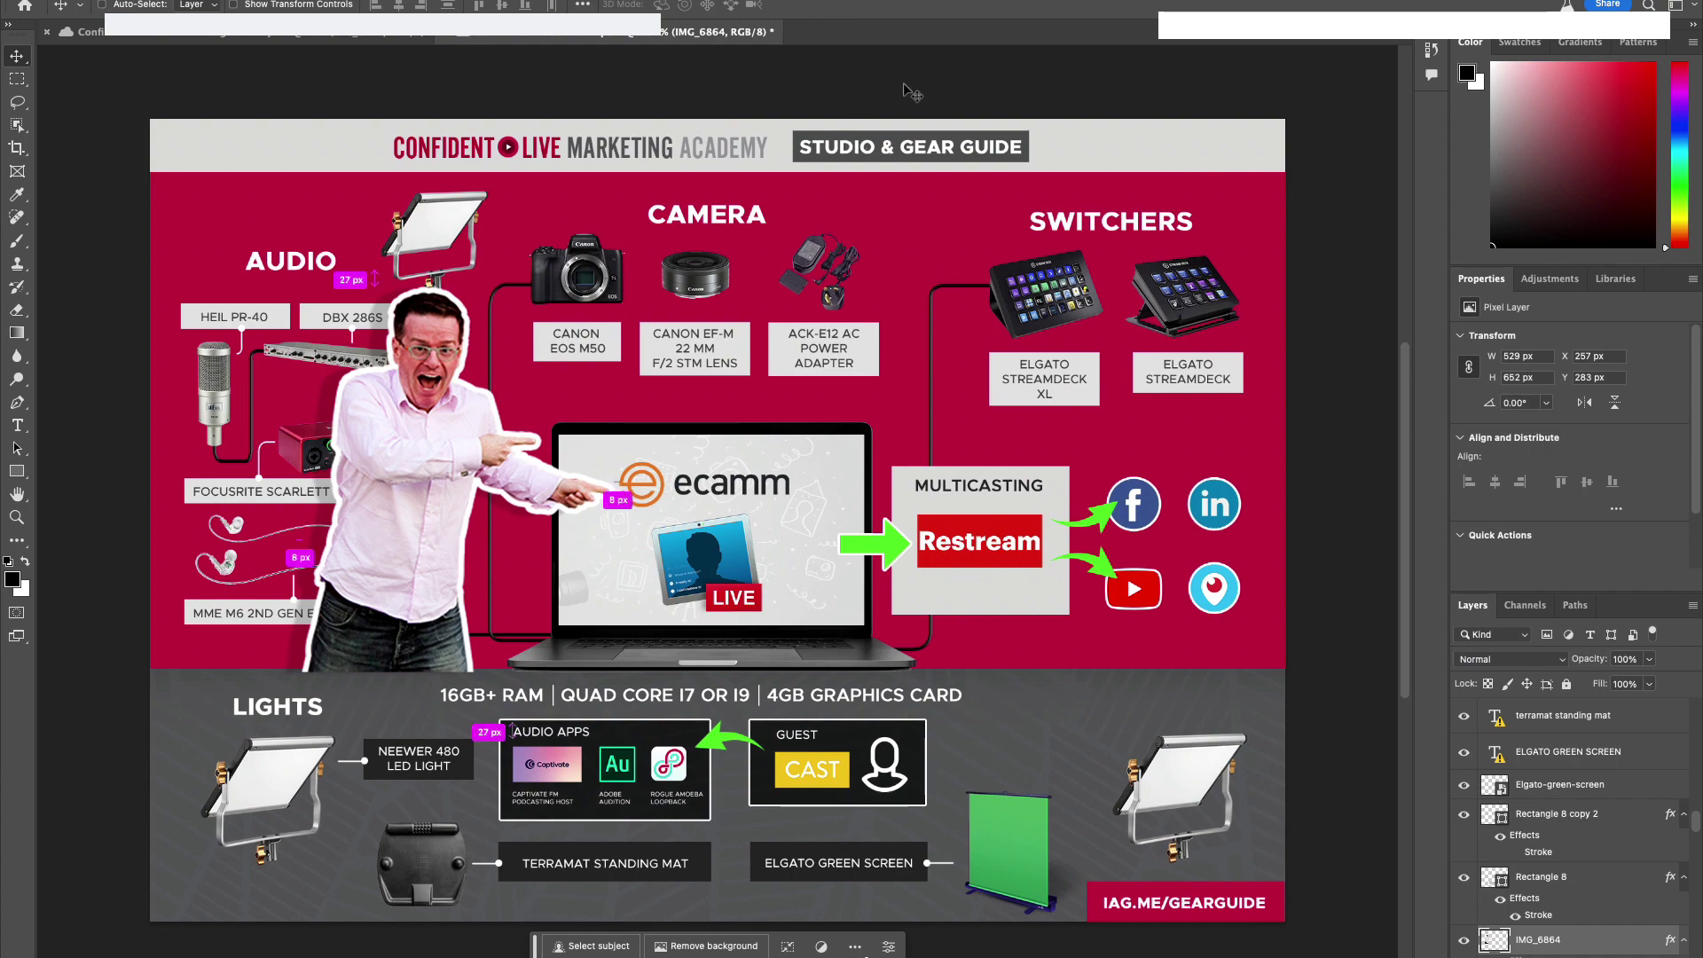
{"action": "key", "text": "ctrl+s"}
{"action": "key", "text": "super+Tab"}
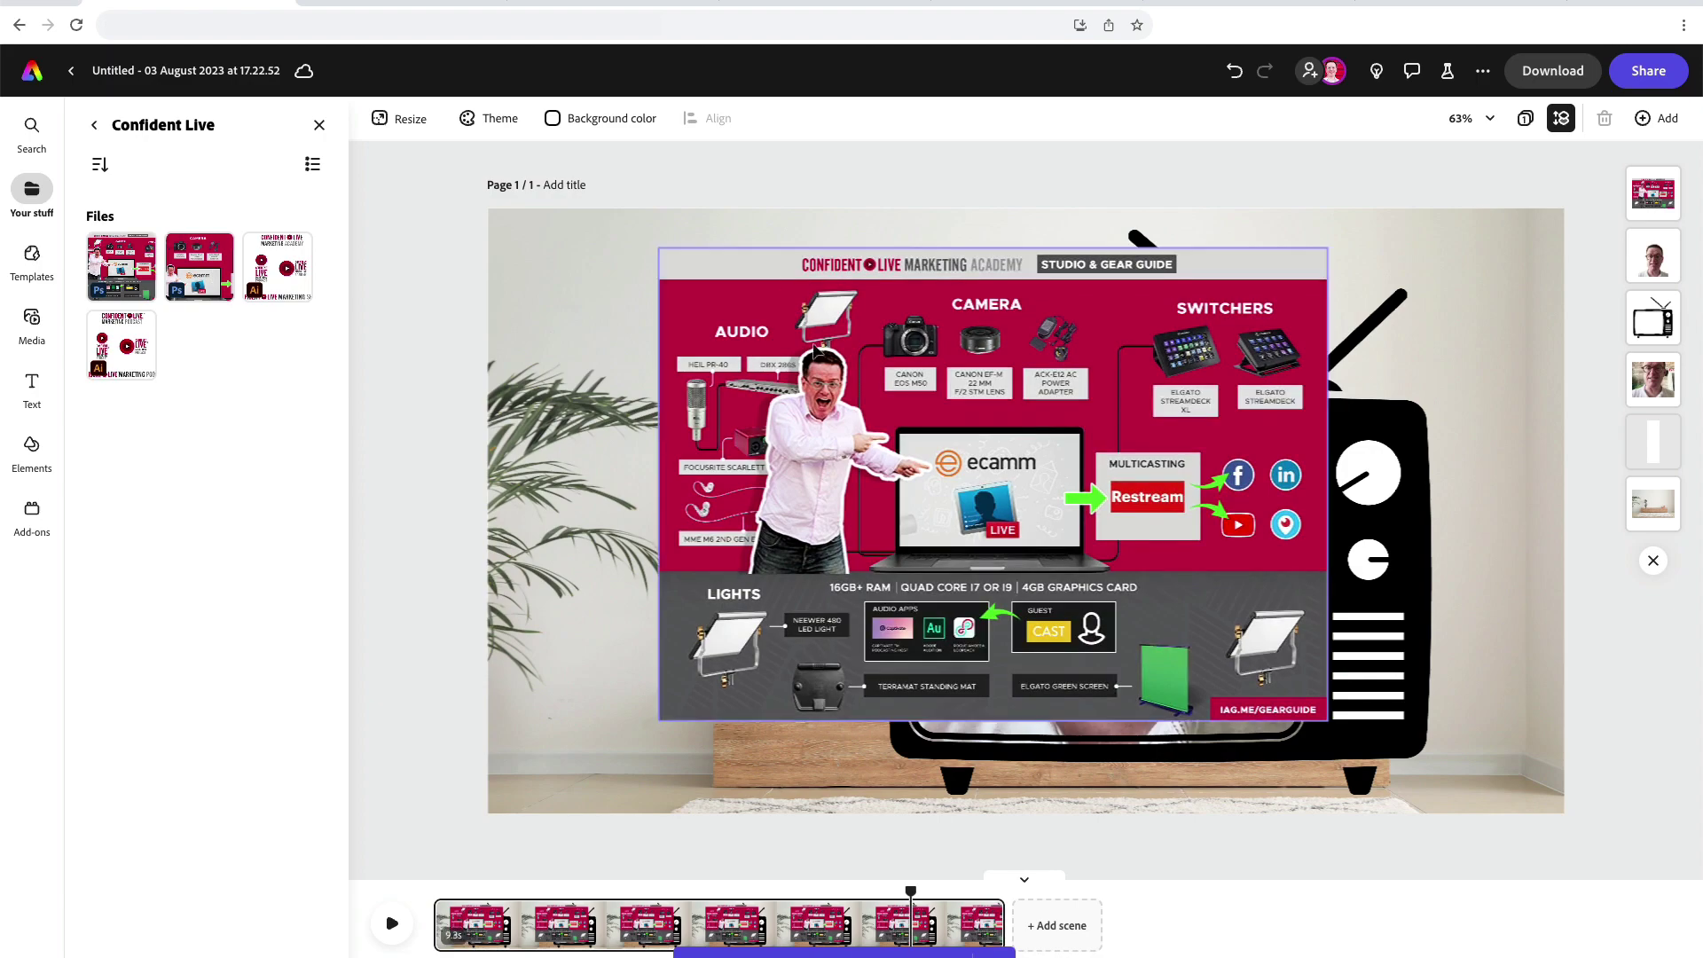
- Re-save the gear guide in Photoshop so Adobe Express shows the enlarged presenter
{"action": "key", "text": "super+Tab"}
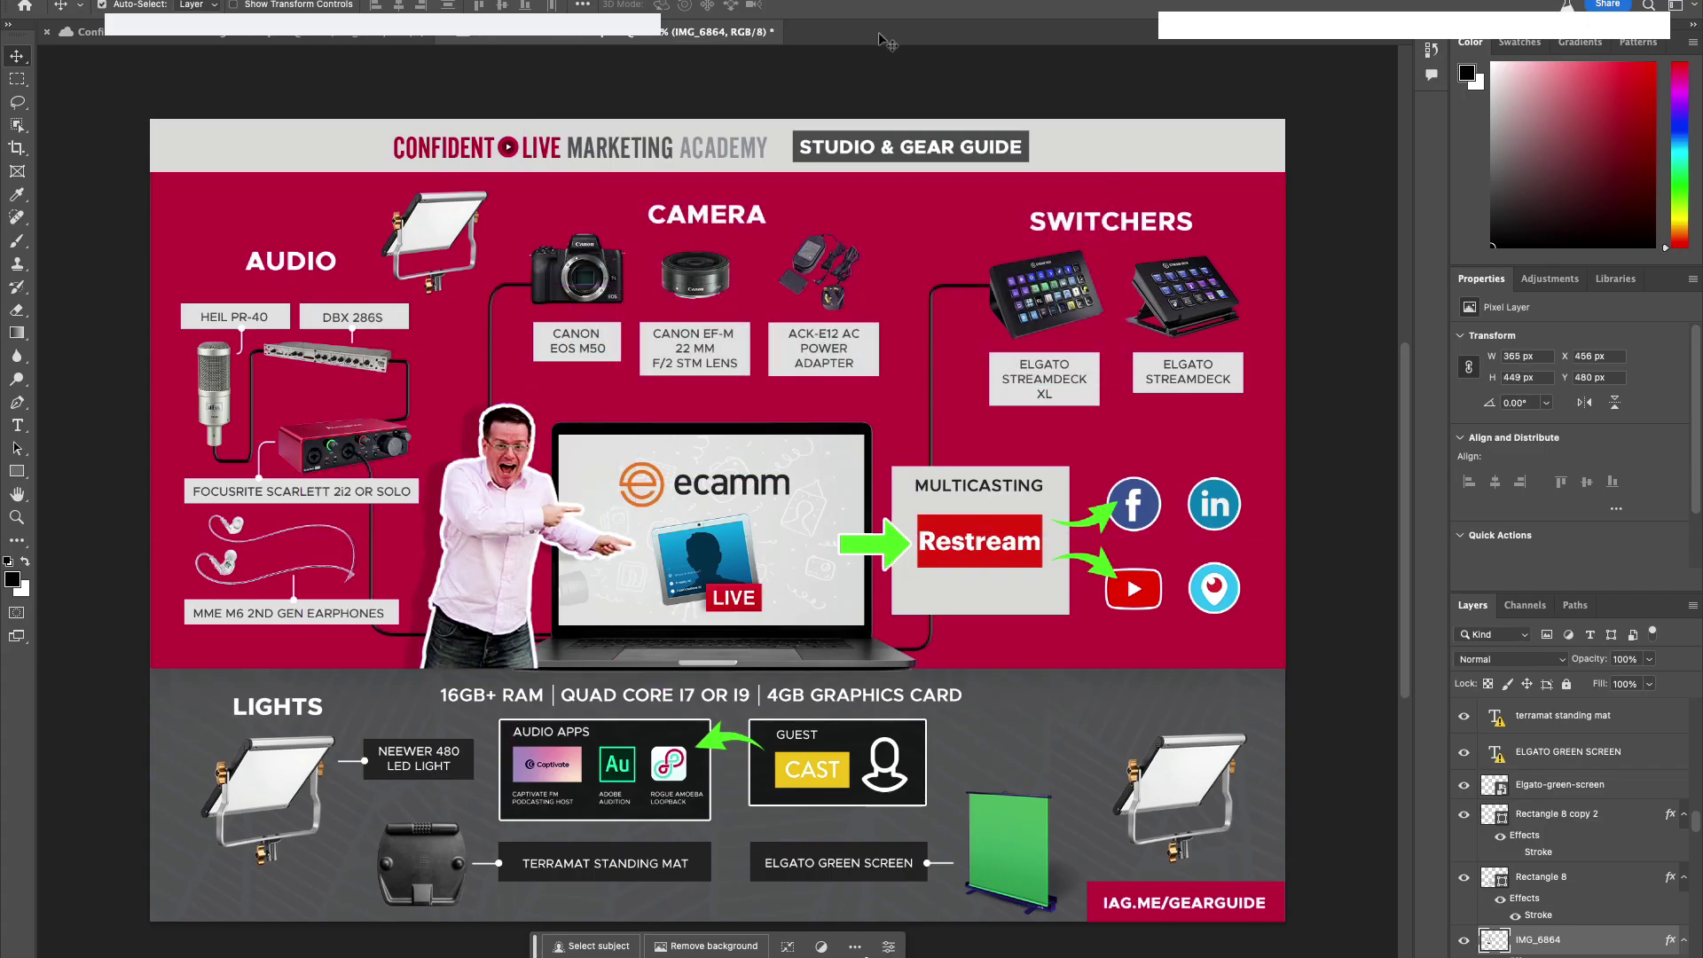
{"action": "key", "text": "super+s"}
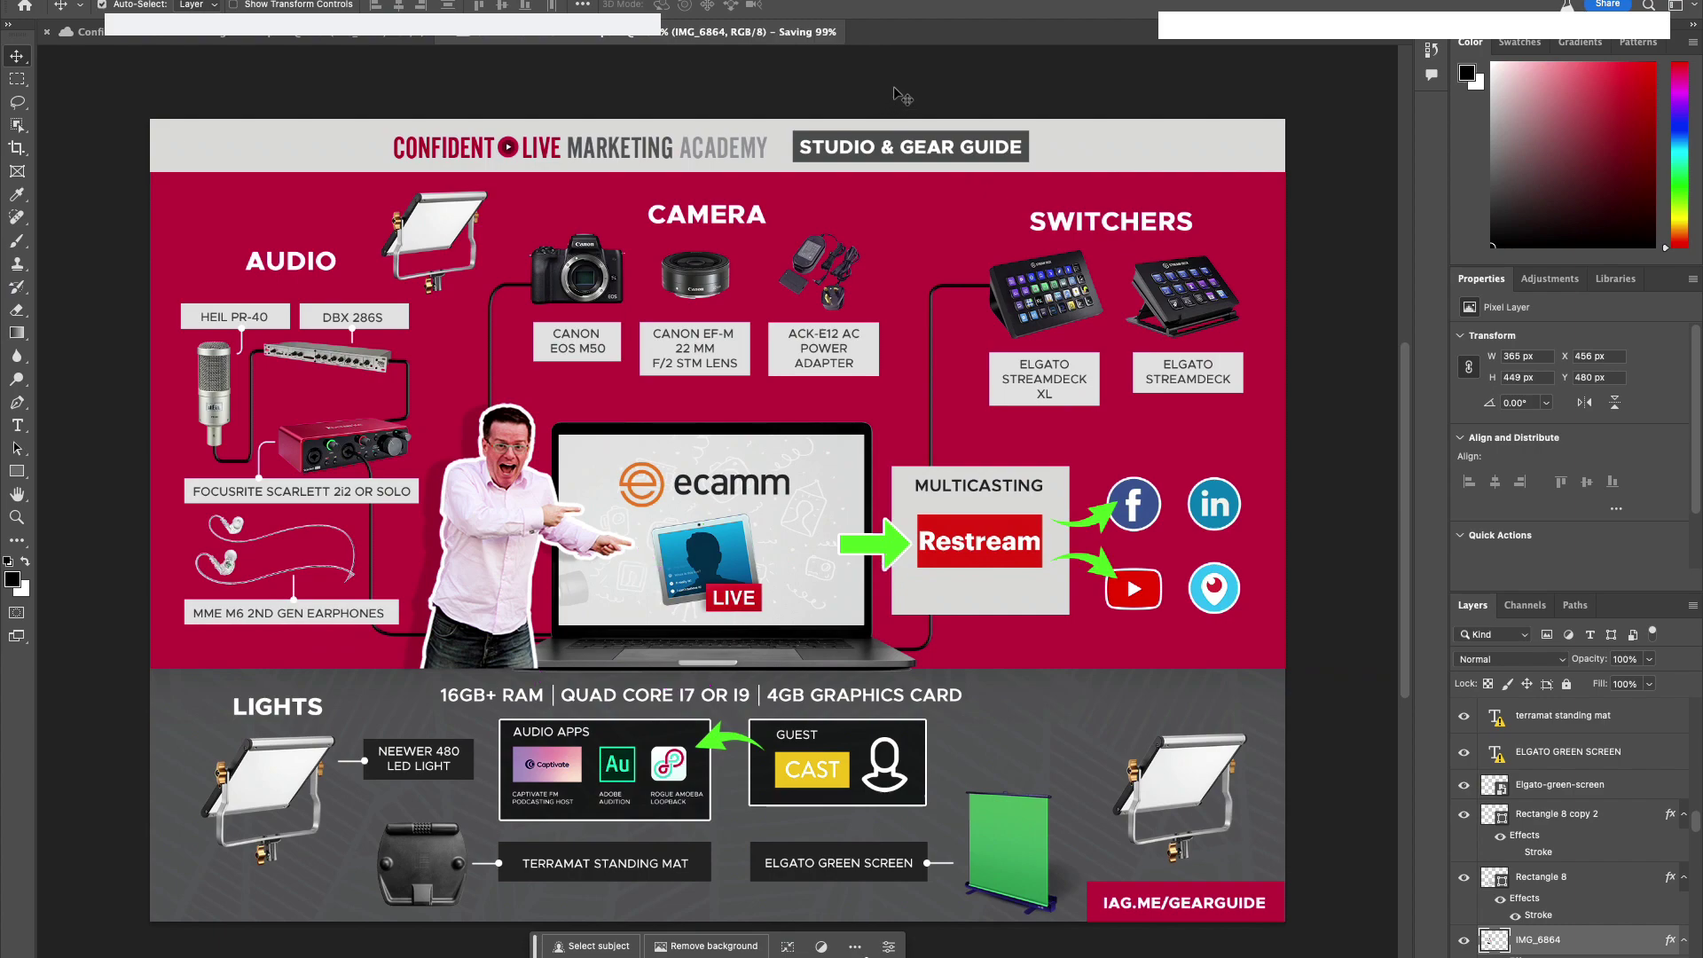
{"action": "key", "text": "super+Tab"}
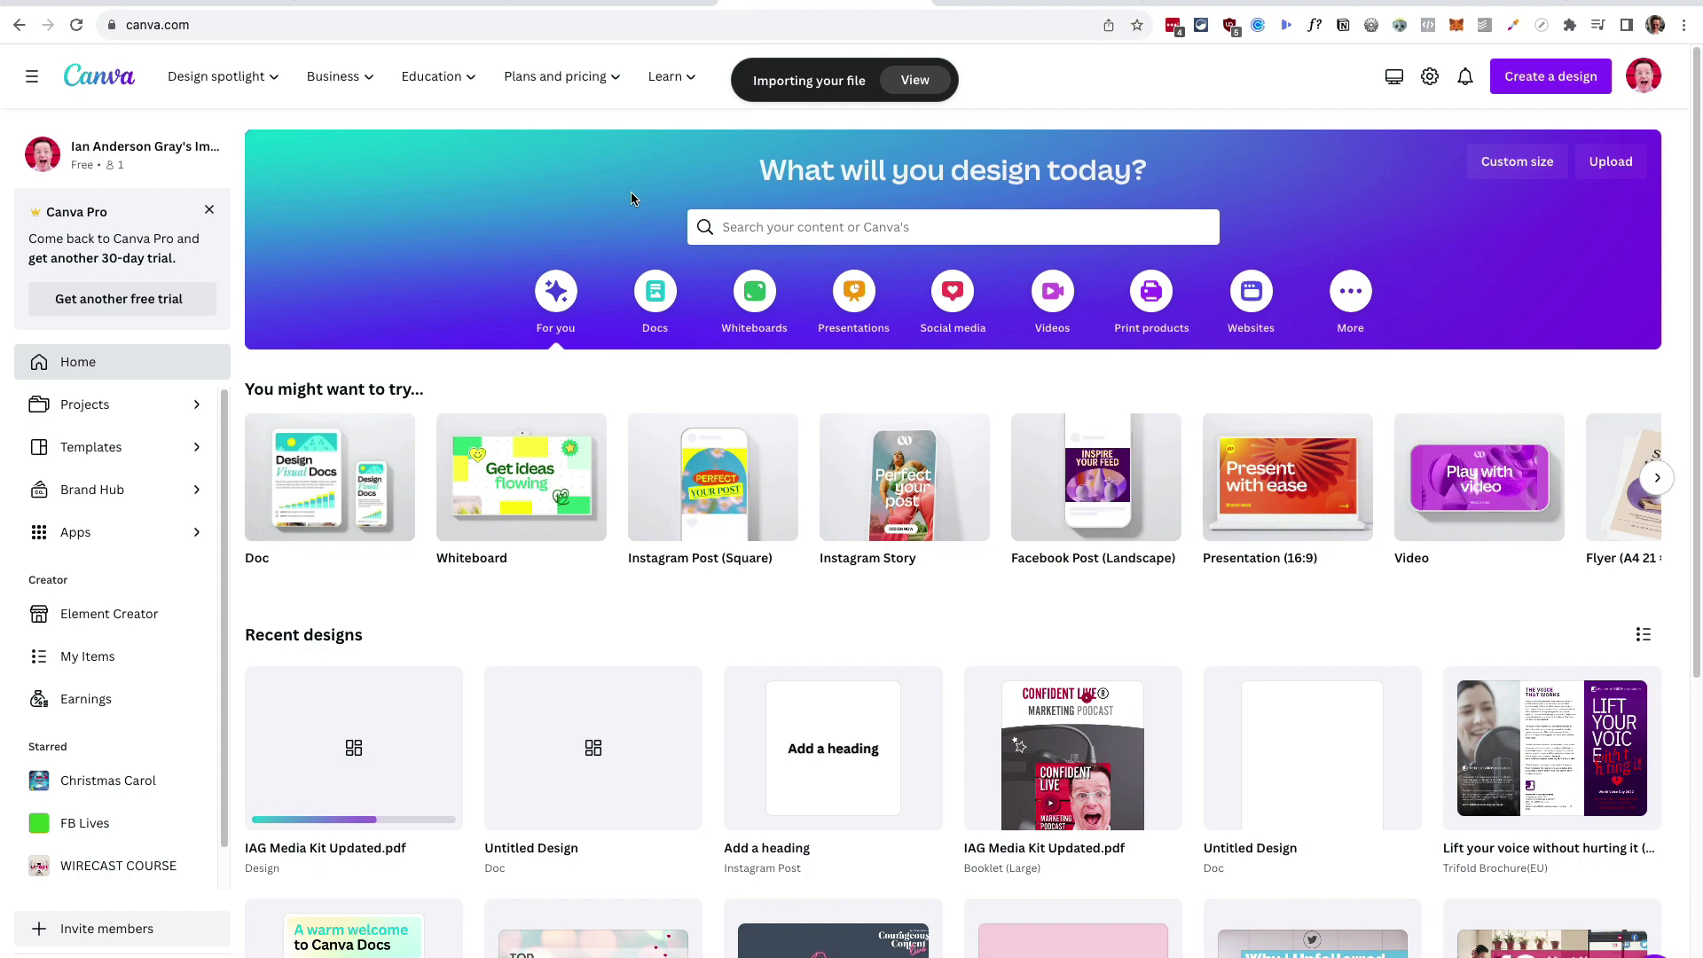
- View the file from Canva's 'Importing your file' notice
{"action": "left_click", "coordinate": [914, 81]}
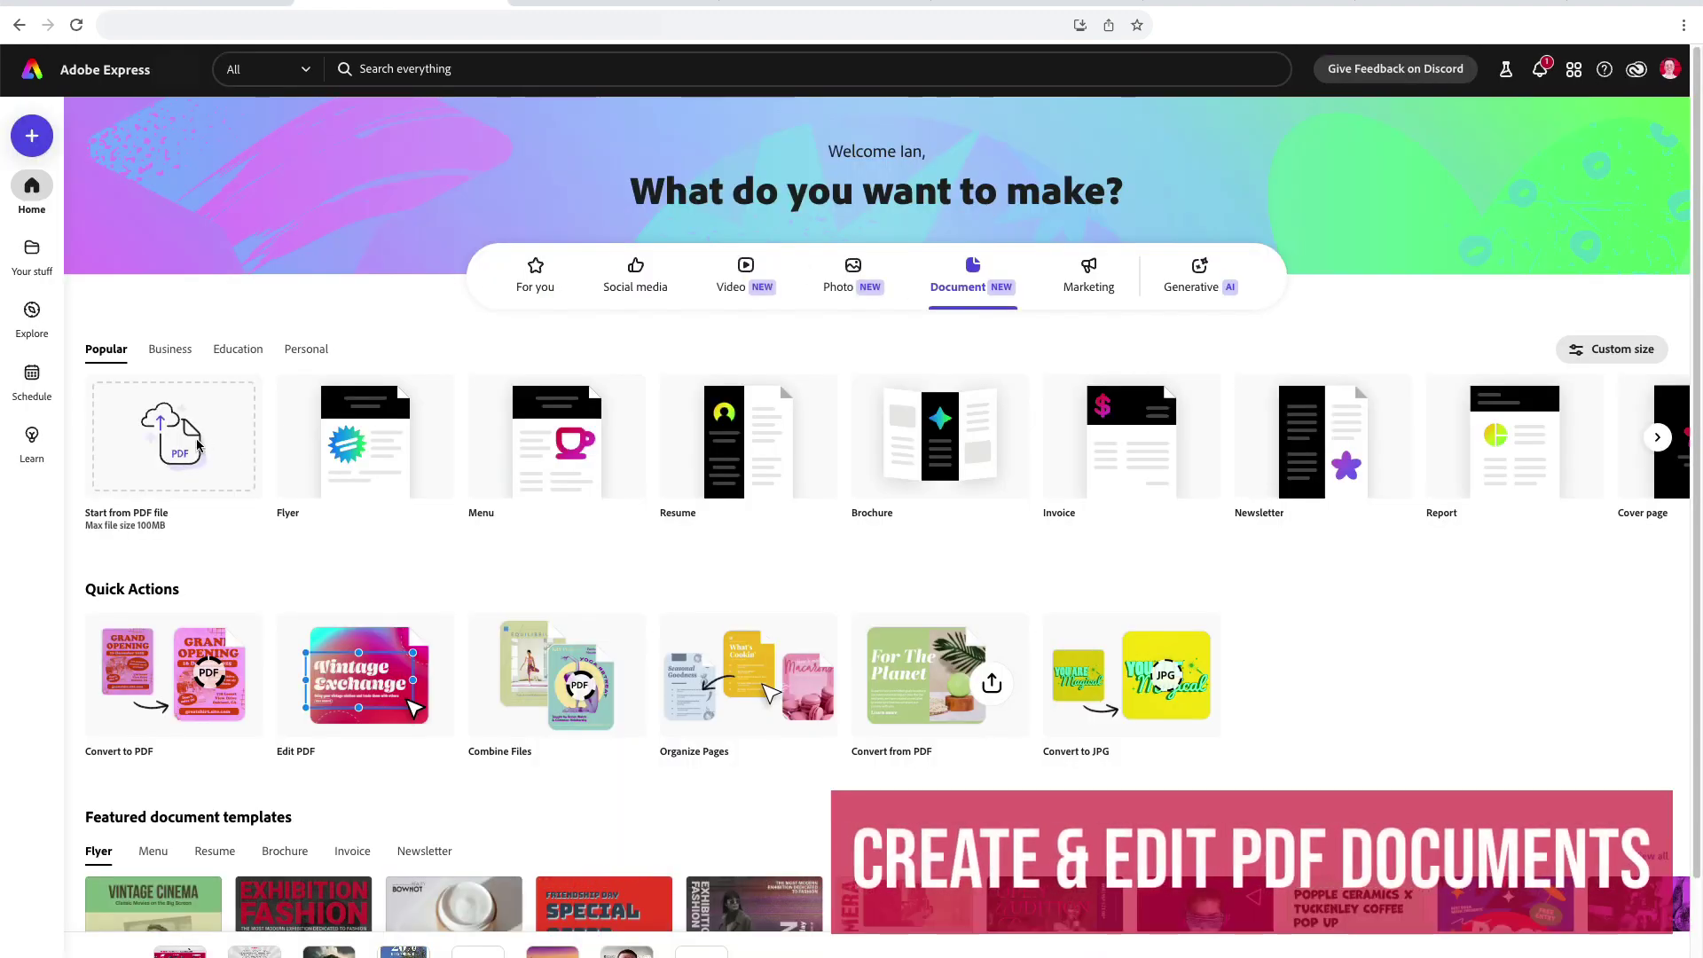
- Start a design from the podcast media kit PDF and go to its About page
{"action": "mouse_move", "coordinate": [365, 436]}
{"action": "left_click", "coordinate": [199, 424]}
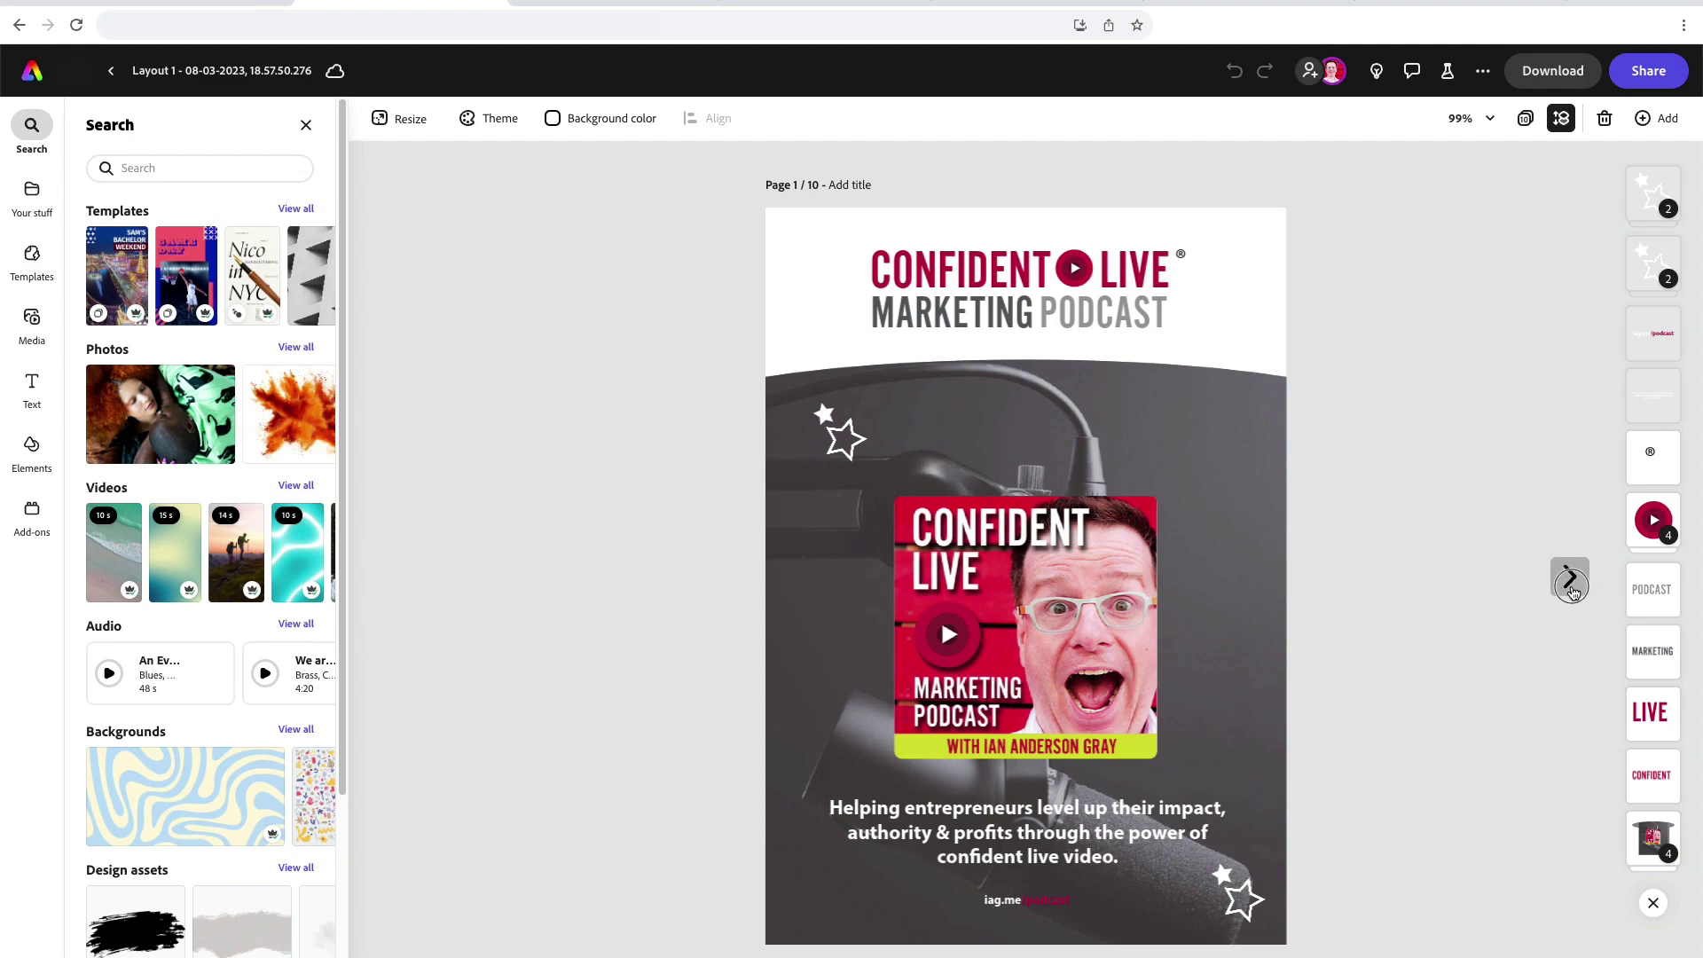
{"action": "left_click", "coordinate": [1566, 592]}
{"action": "left_click", "coordinate": [1569, 592]}
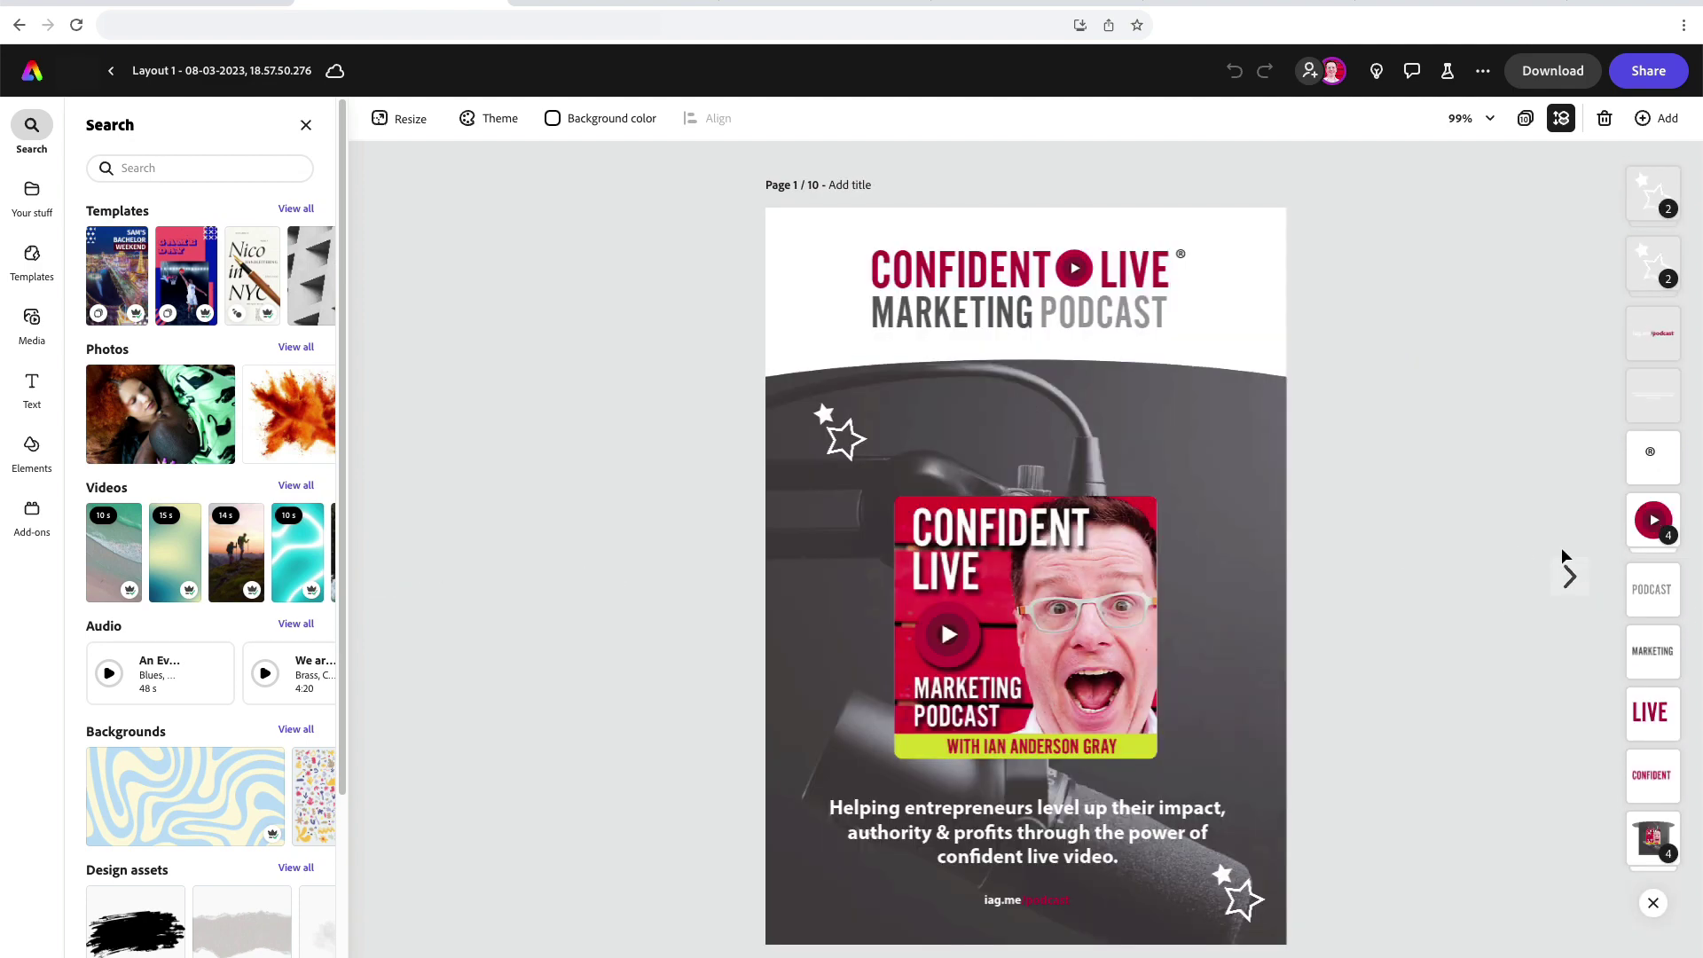
{"action": "left_click", "coordinate": [1569, 577]}
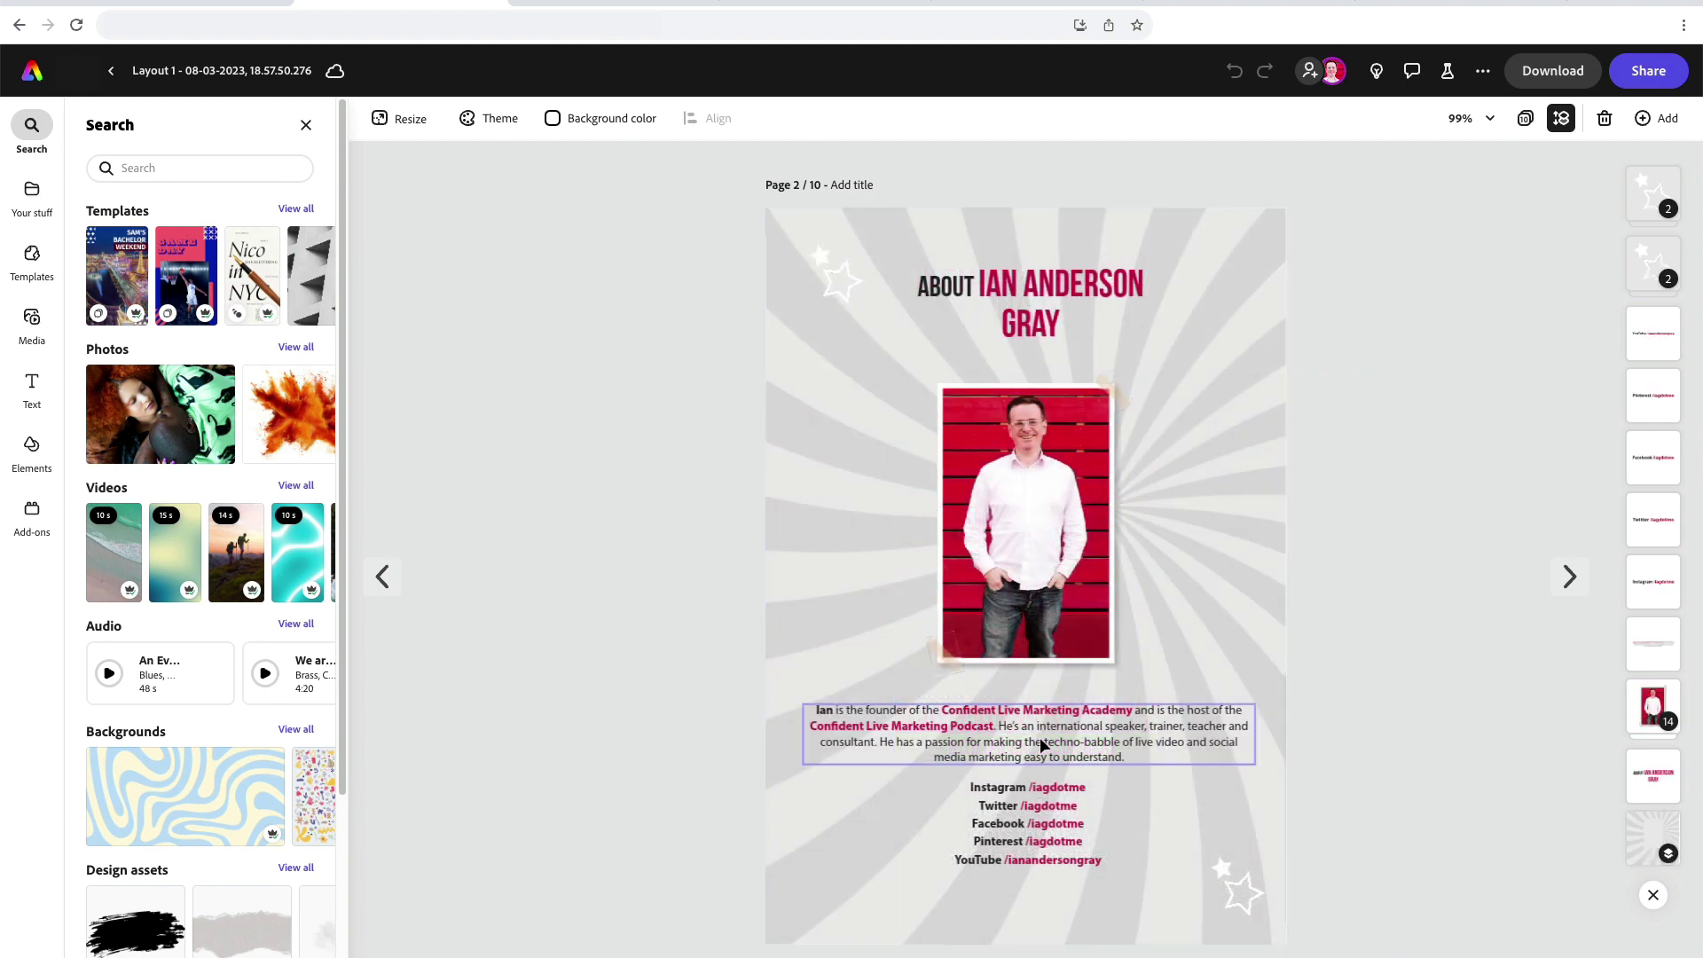
- Shift the About page's bio paragraph and portrait photo slightly right
{"action": "left_click", "coordinate": [1082, 736]}
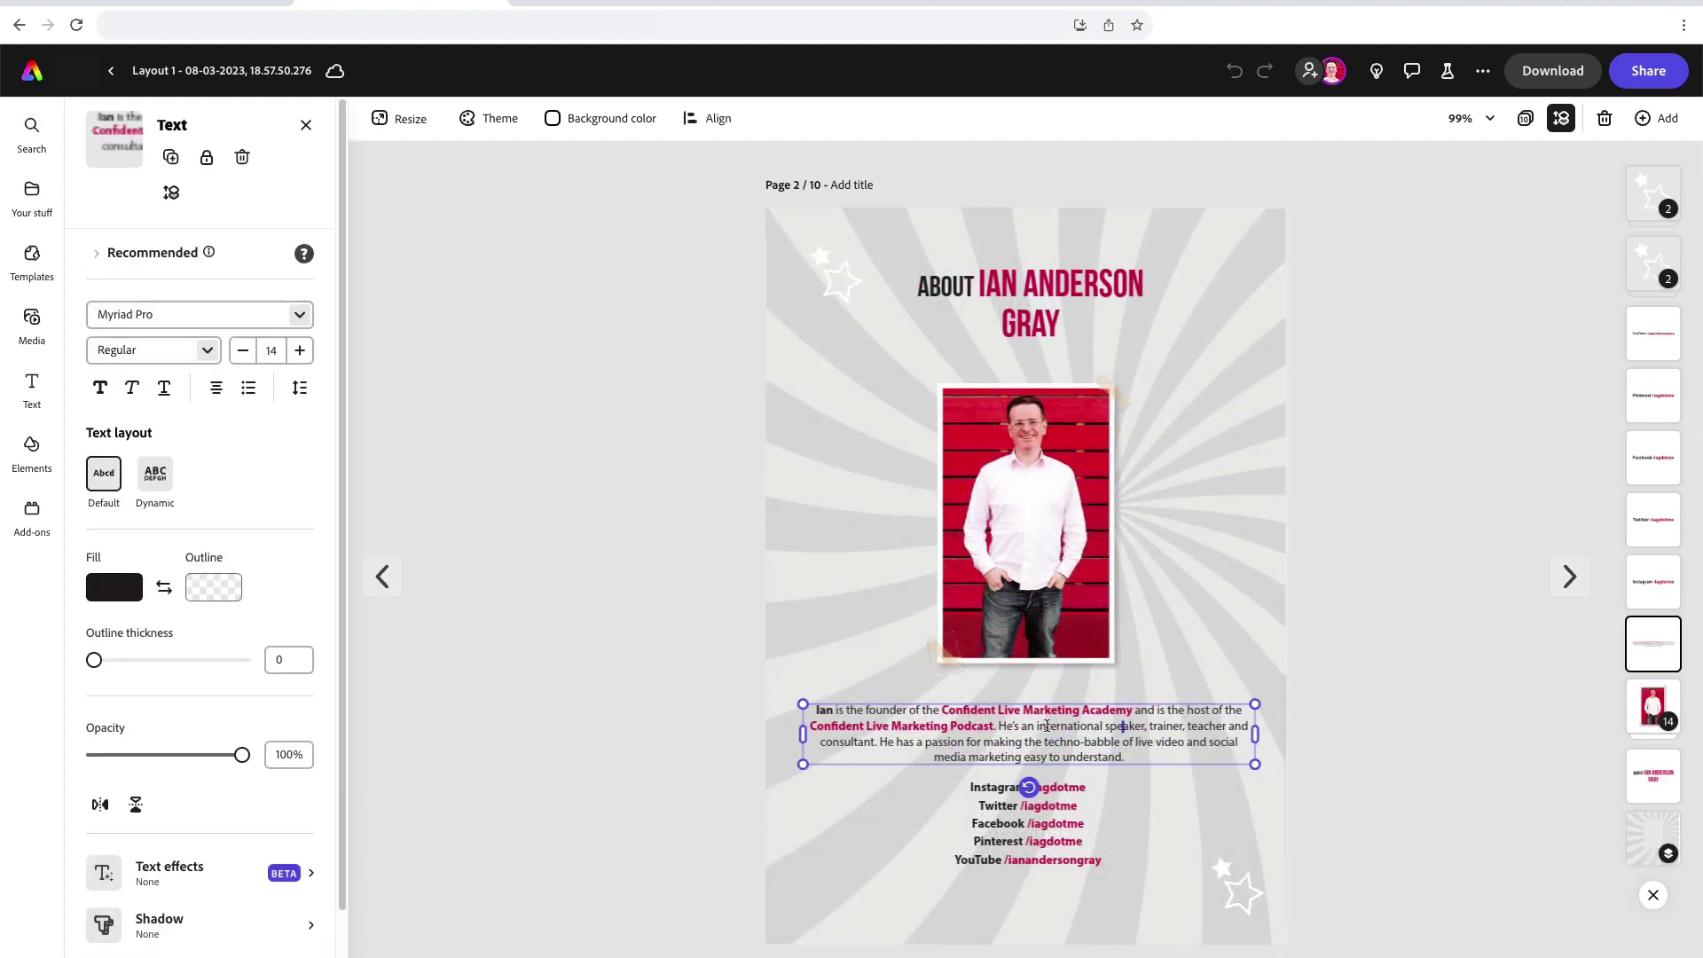
{"action": "left_click_drag", "start_coordinate": [884, 701], "coordinate": [911, 693]}
{"action": "left_click", "coordinate": [963, 514]}
{"action": "left_click_drag", "start_coordinate": [1034, 461], "coordinate": [1060, 458]}
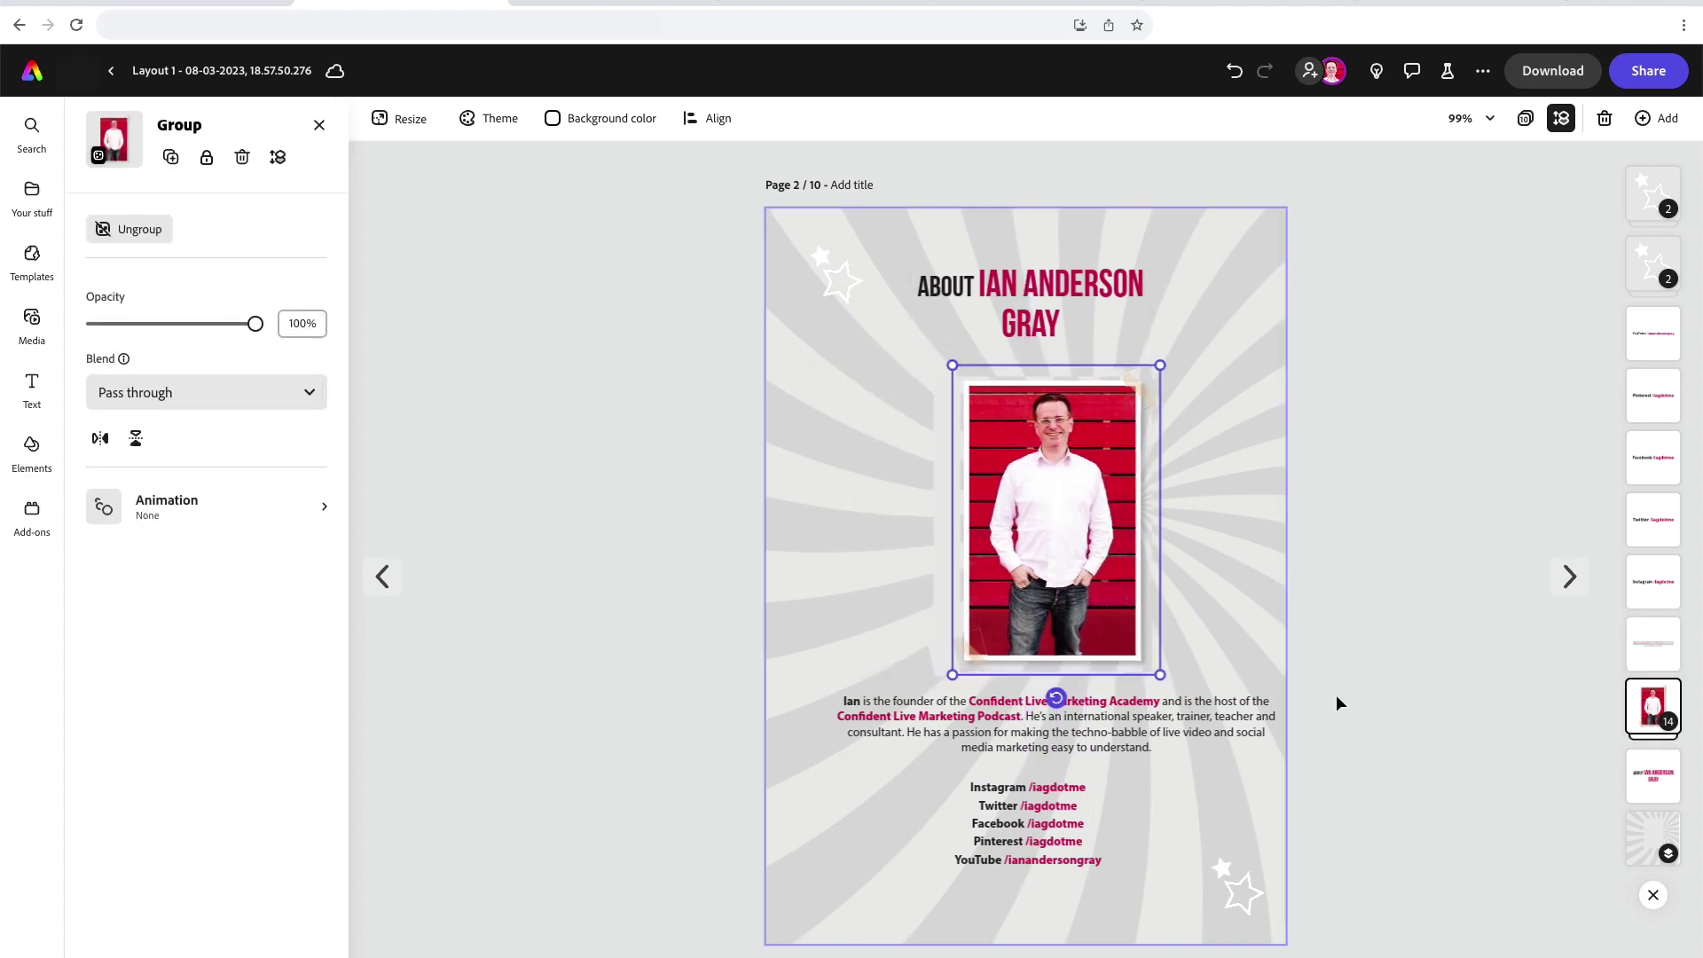
{"action": "left_click", "coordinate": [1570, 577]}
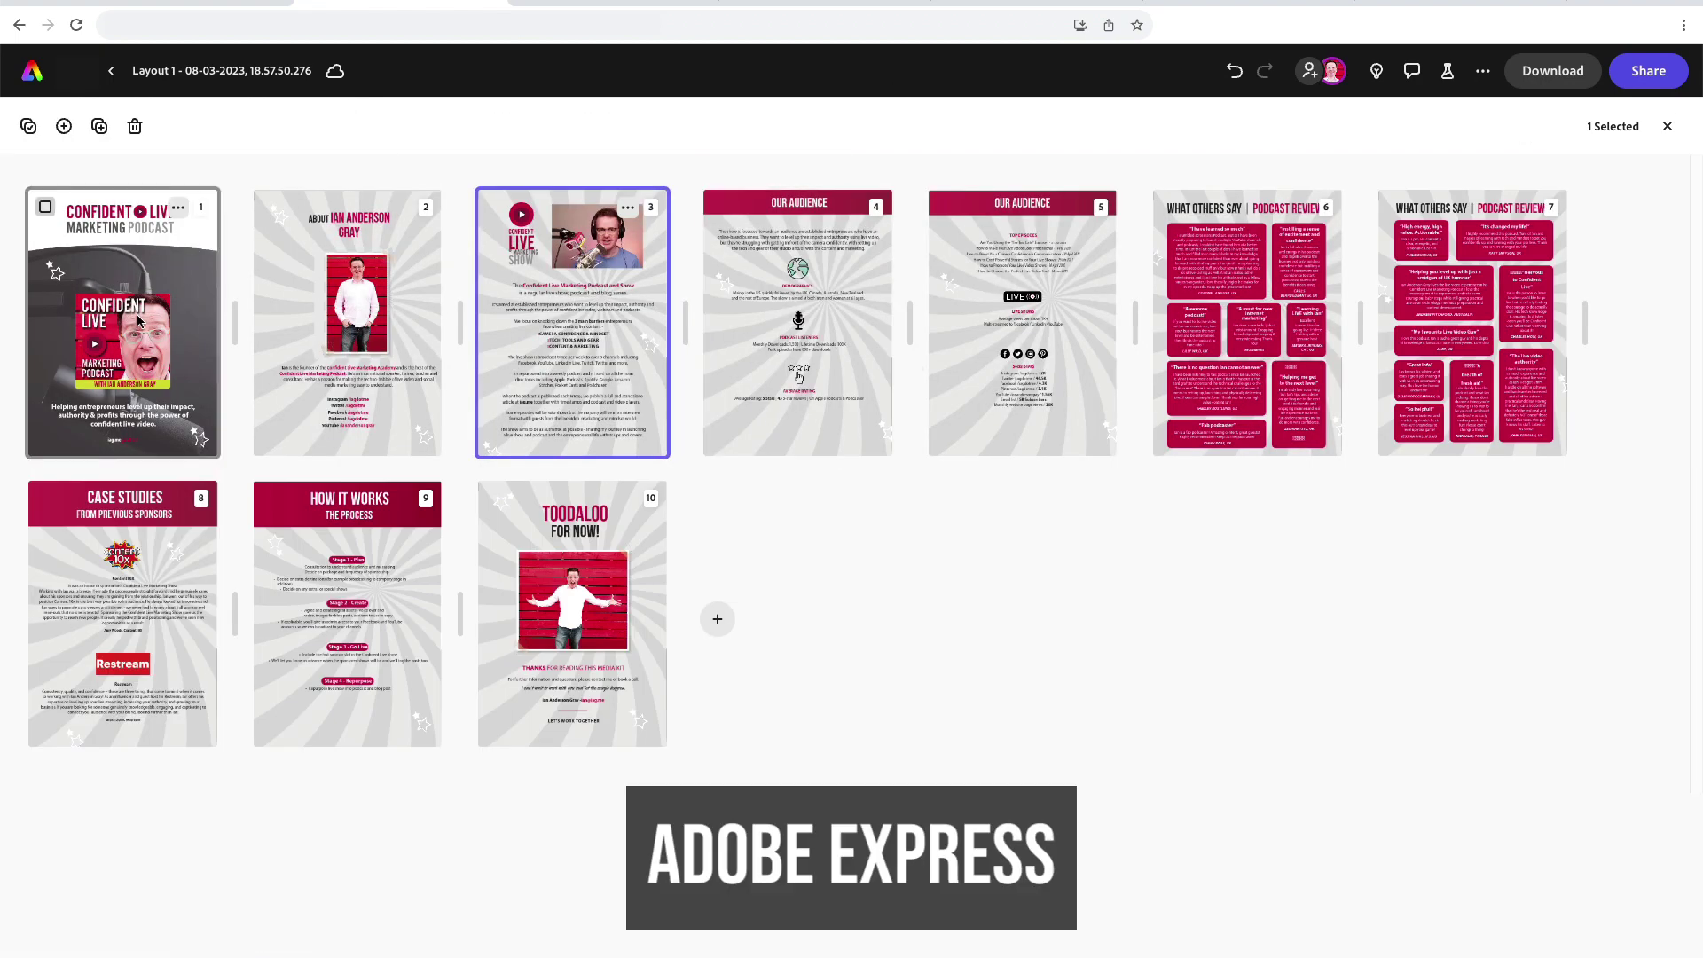
- Keep page 1 first in the ten-page overview, then return to editing the cover page
{"action": "left_click_drag", "start_coordinate": [138, 321], "coordinate": [264, 335]}
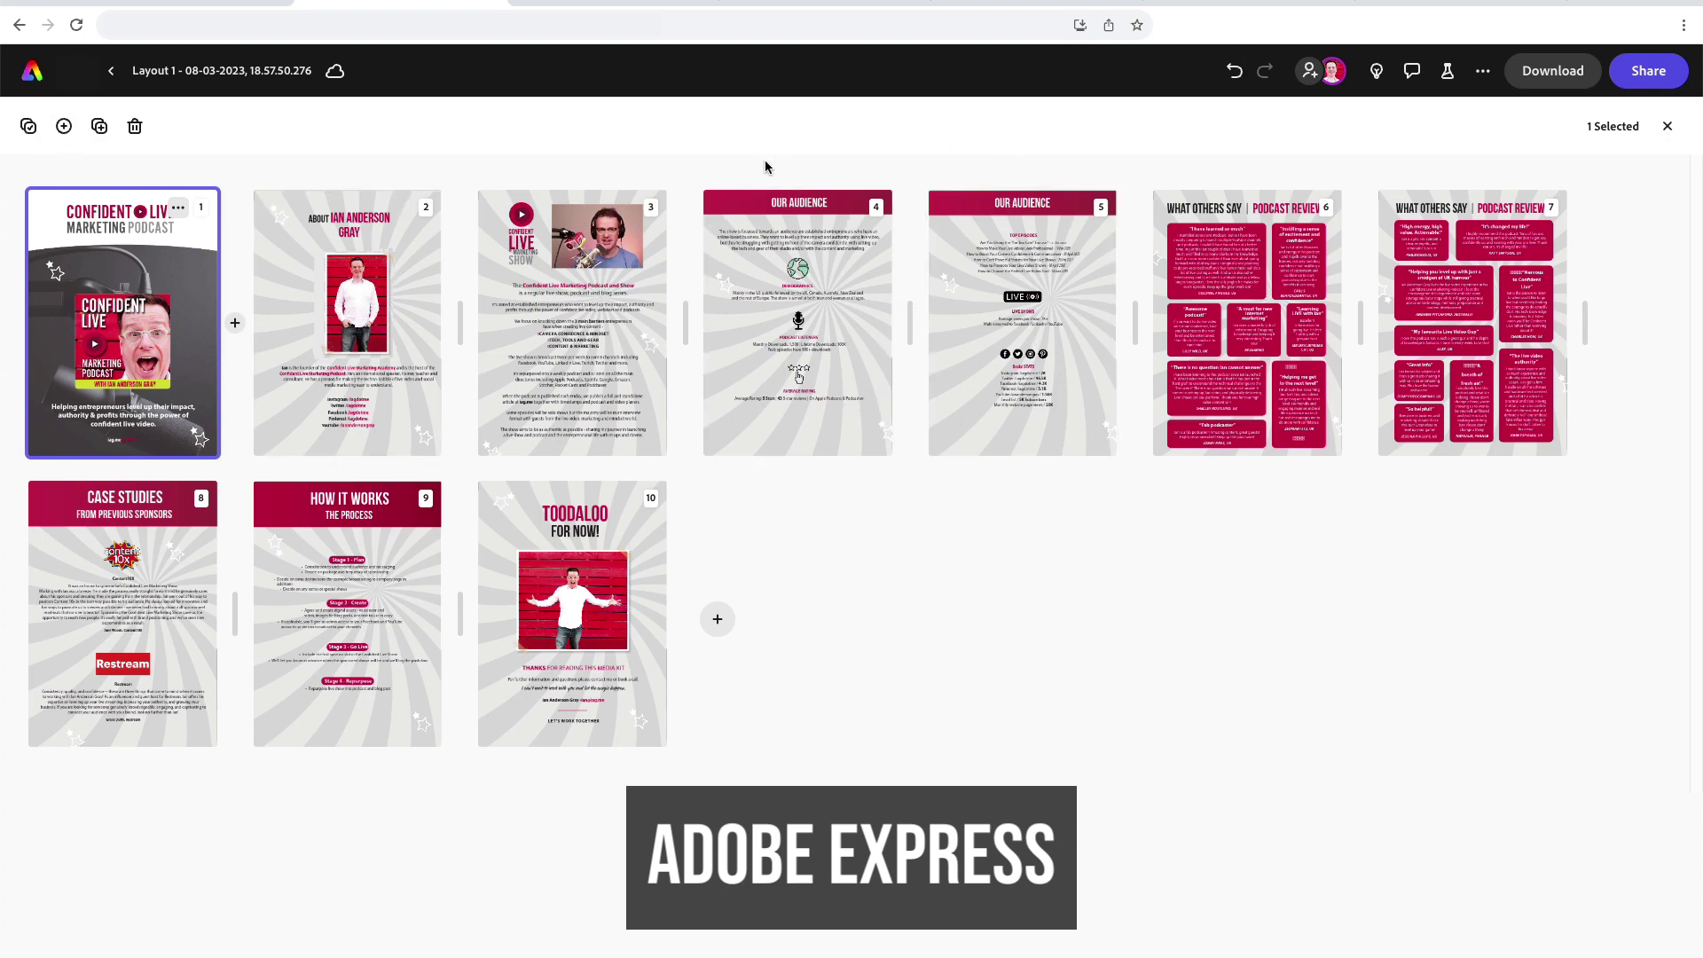
{"action": "left_click", "coordinate": [1668, 130]}
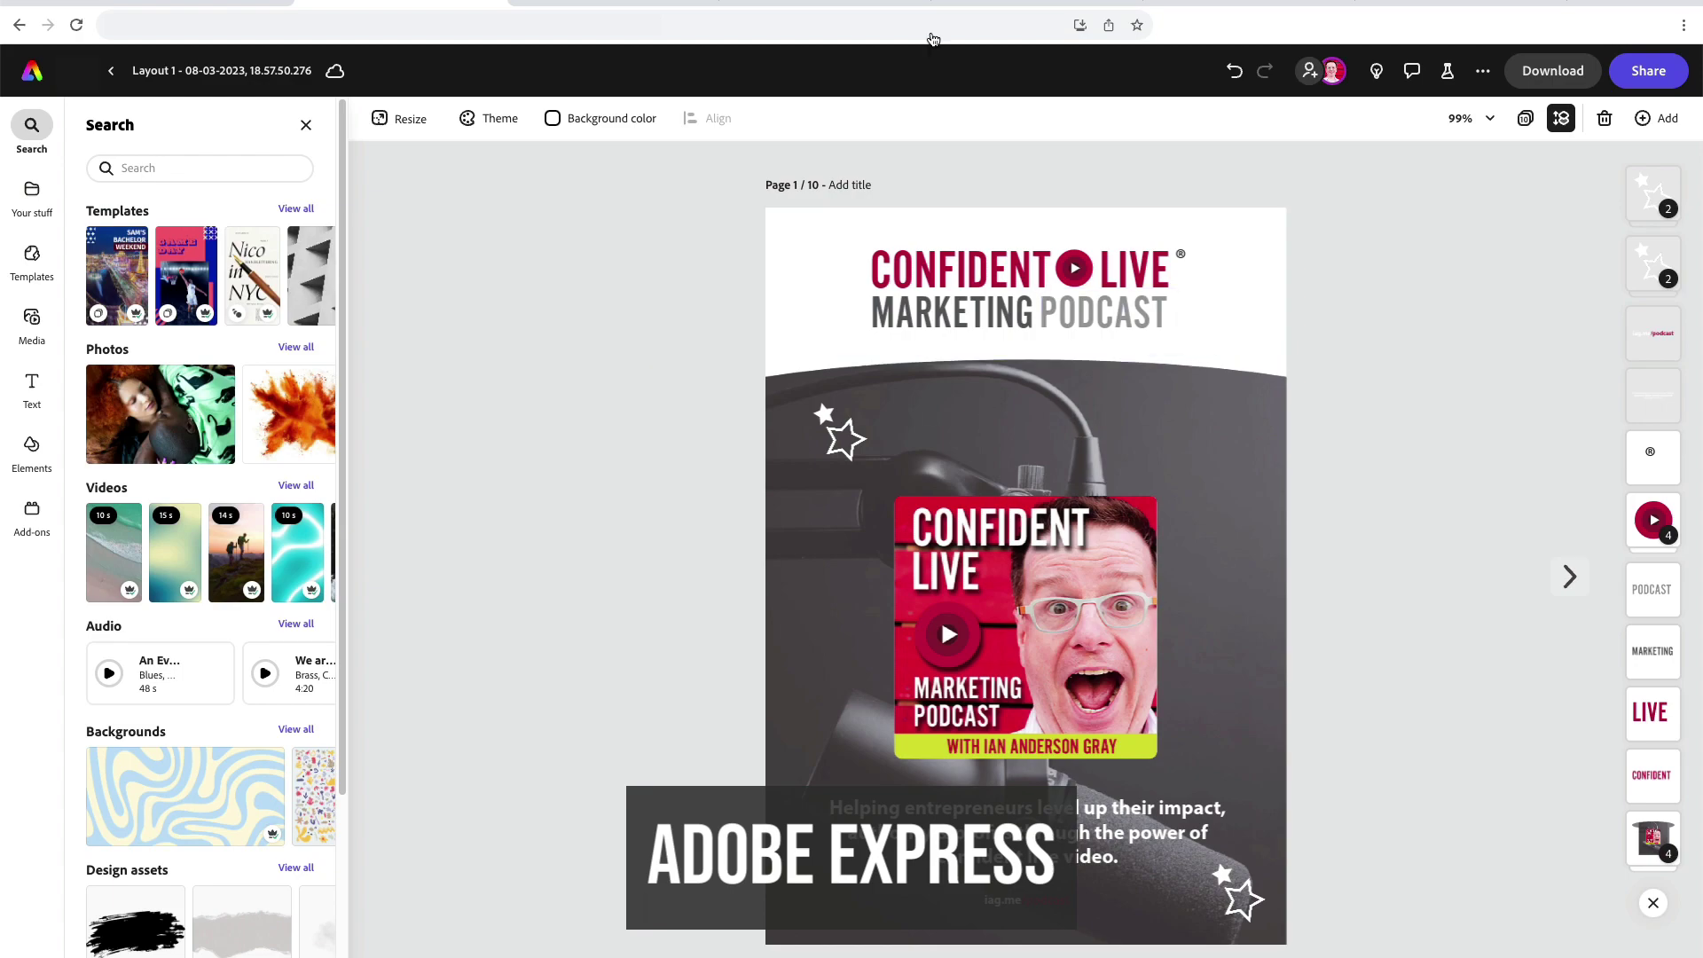
- In Canva, import the IAG Media Kit Updated PDF and select the Confident Live title logo
{"action": "left_click", "coordinate": [1042, 2]}
{"action": "left_click", "coordinate": [1610, 161]}
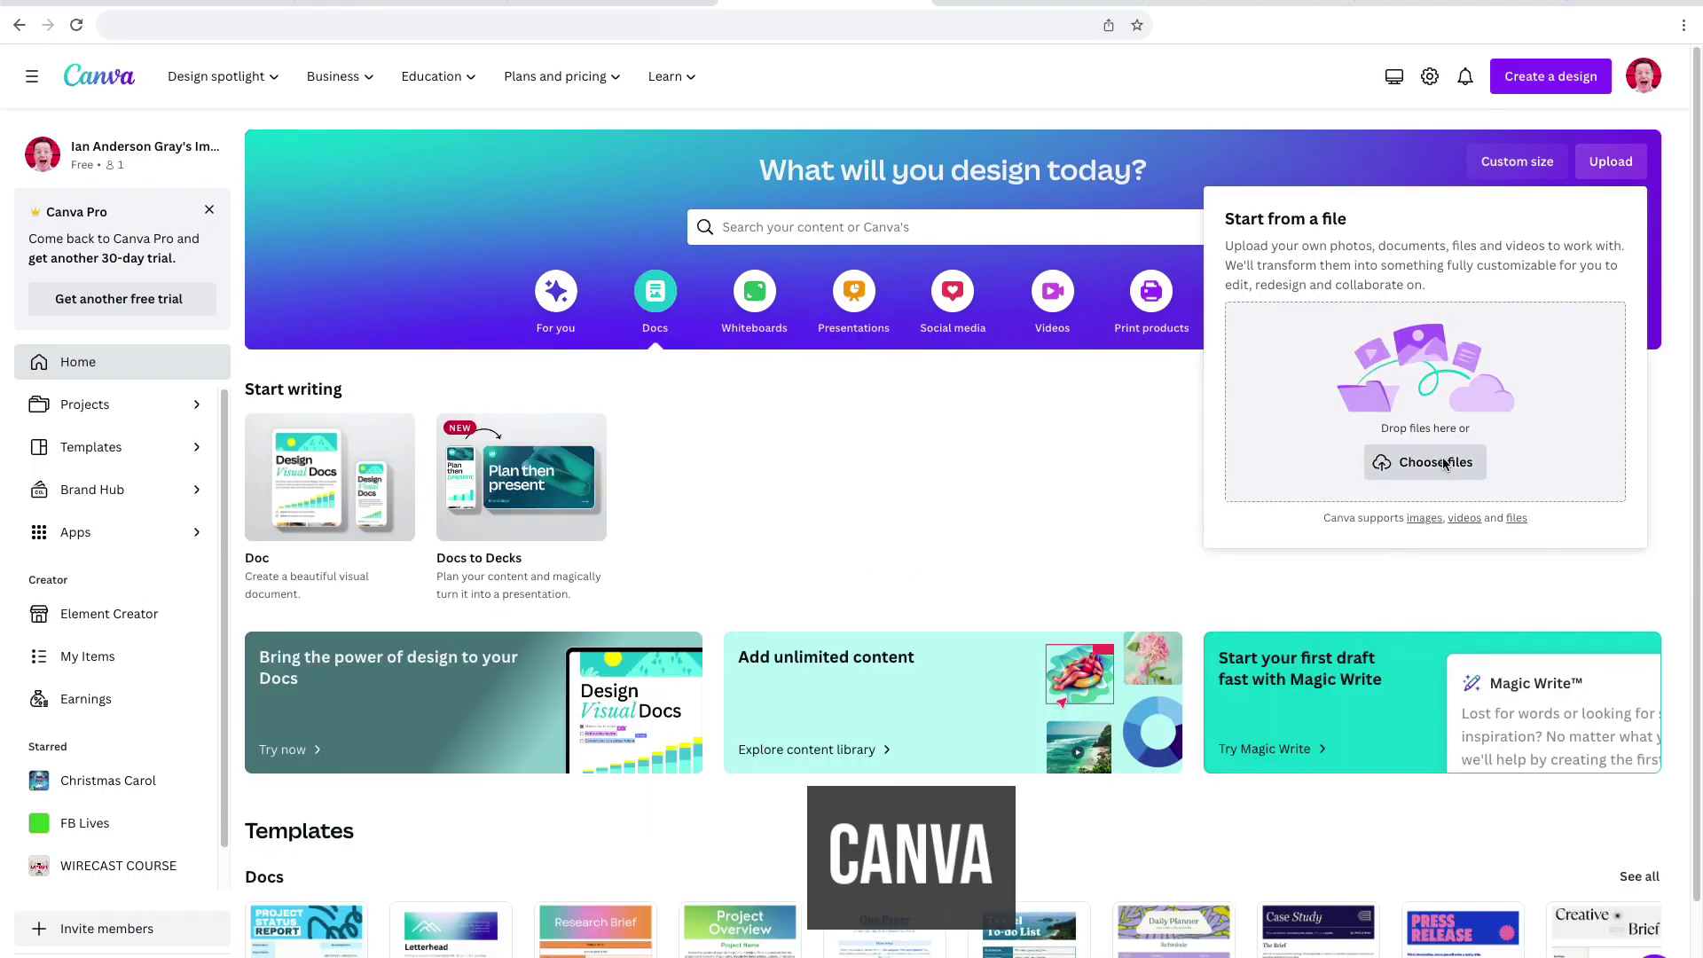
{"action": "key", "text": "Return"}
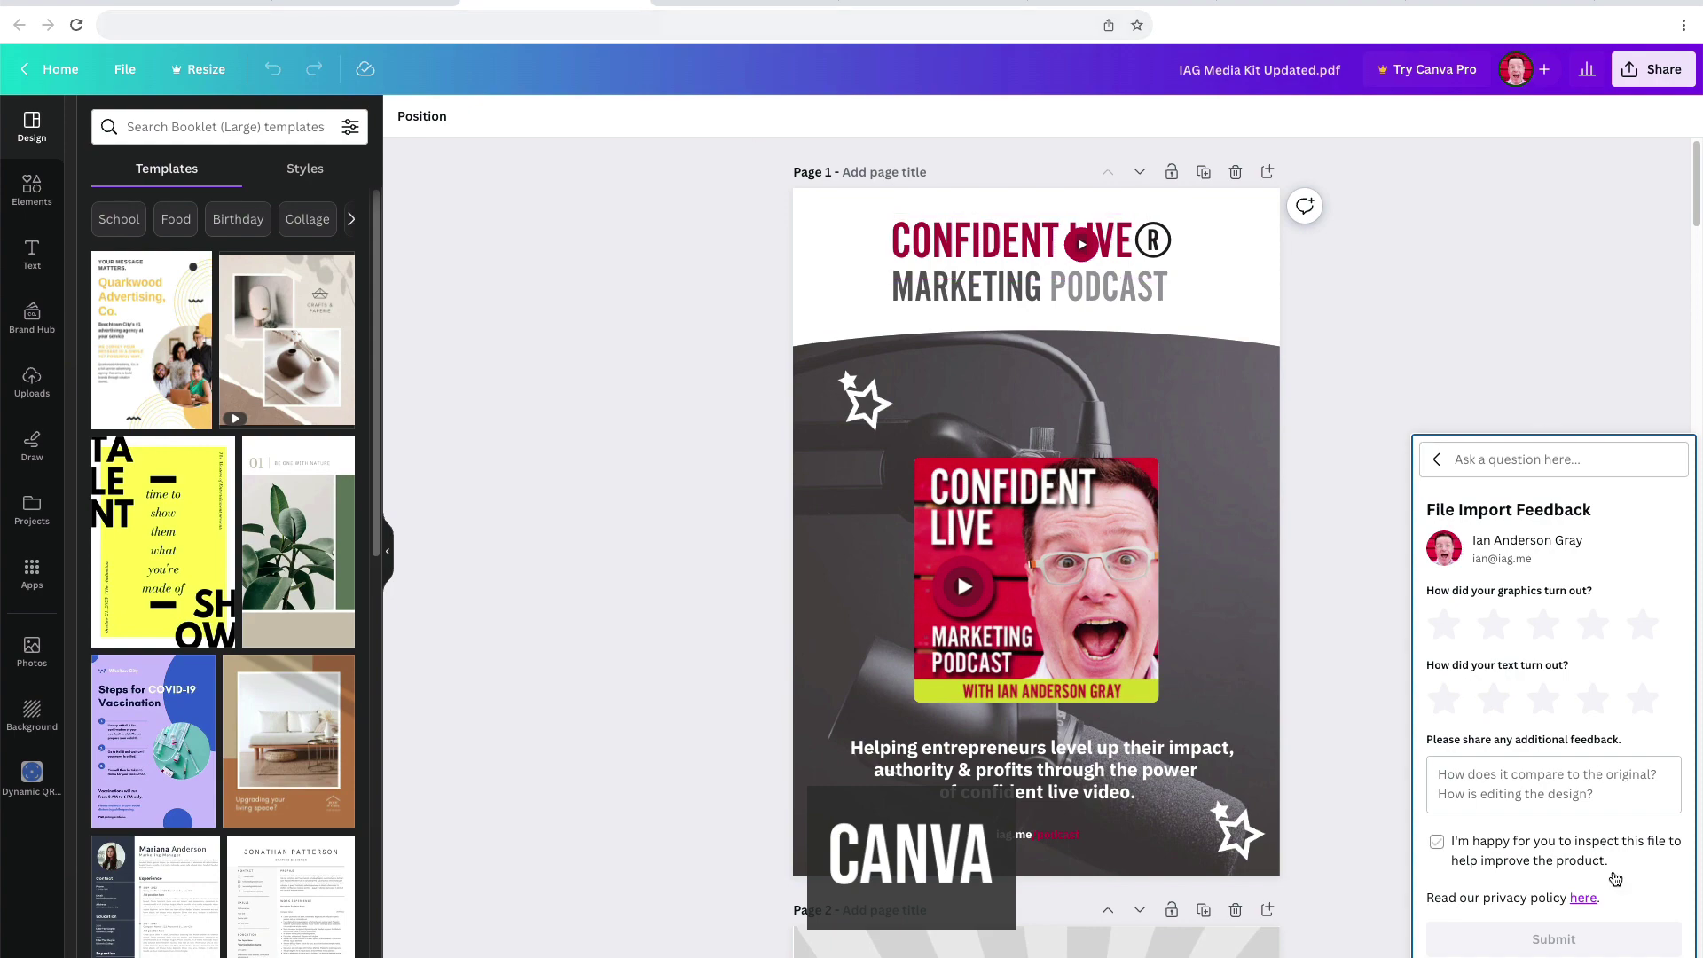
{"action": "left_click", "coordinate": [1316, 749]}
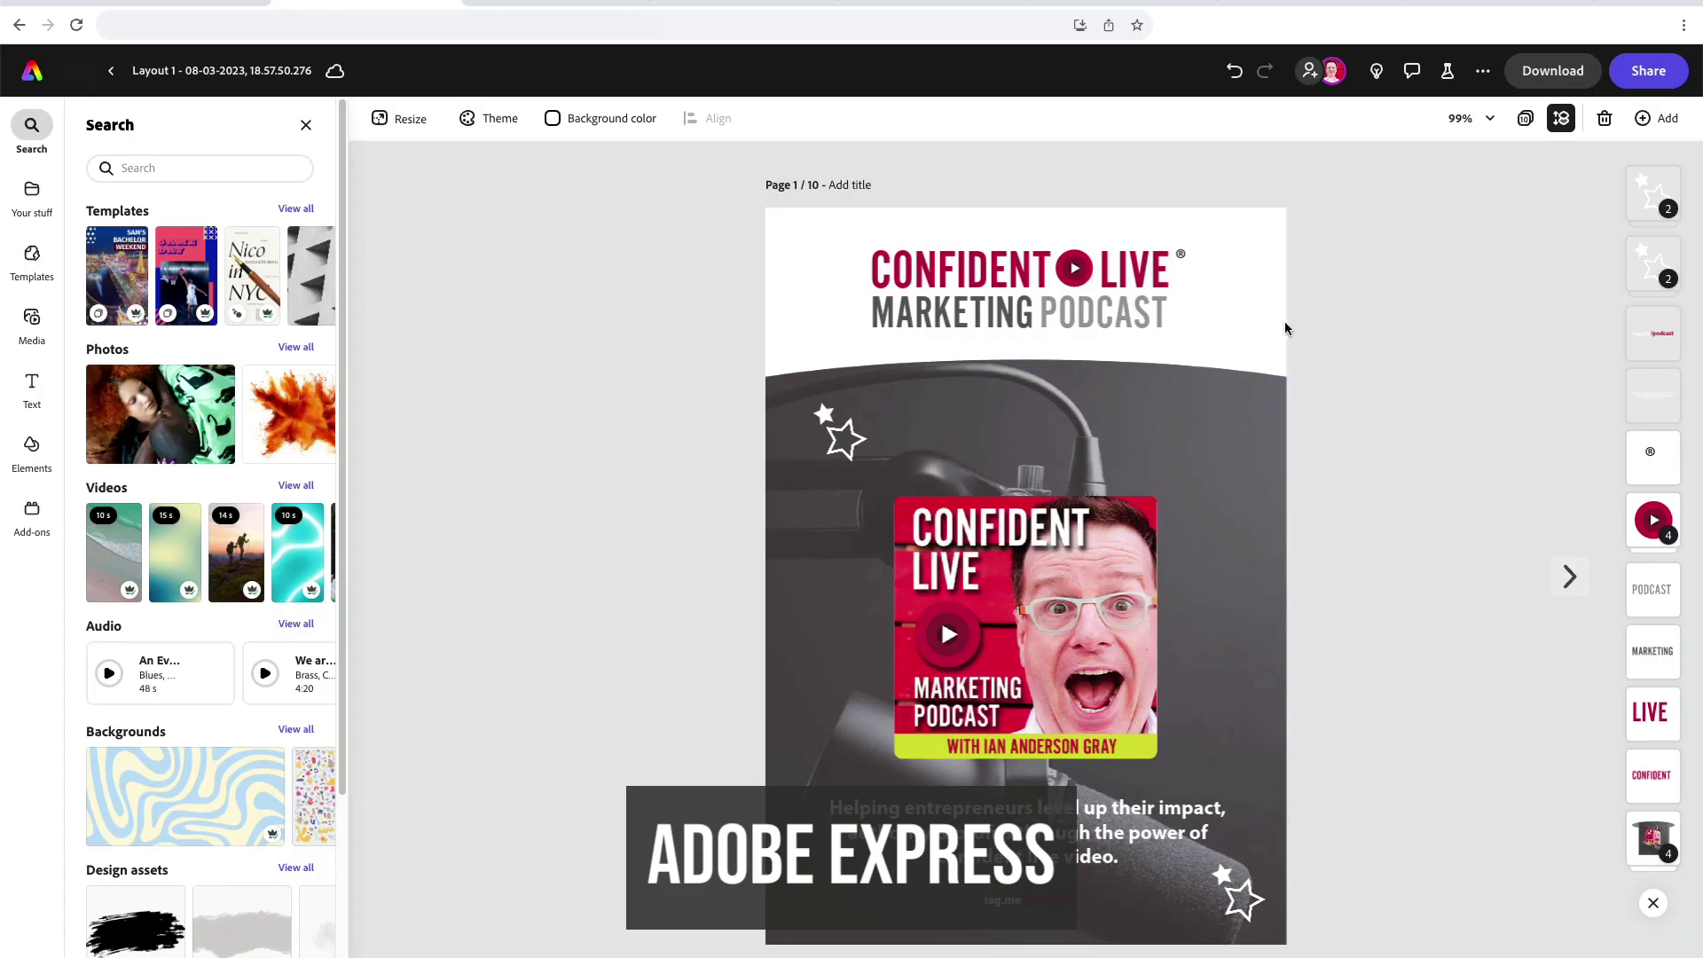
{"action": "left_click", "coordinate": [1075, 272]}
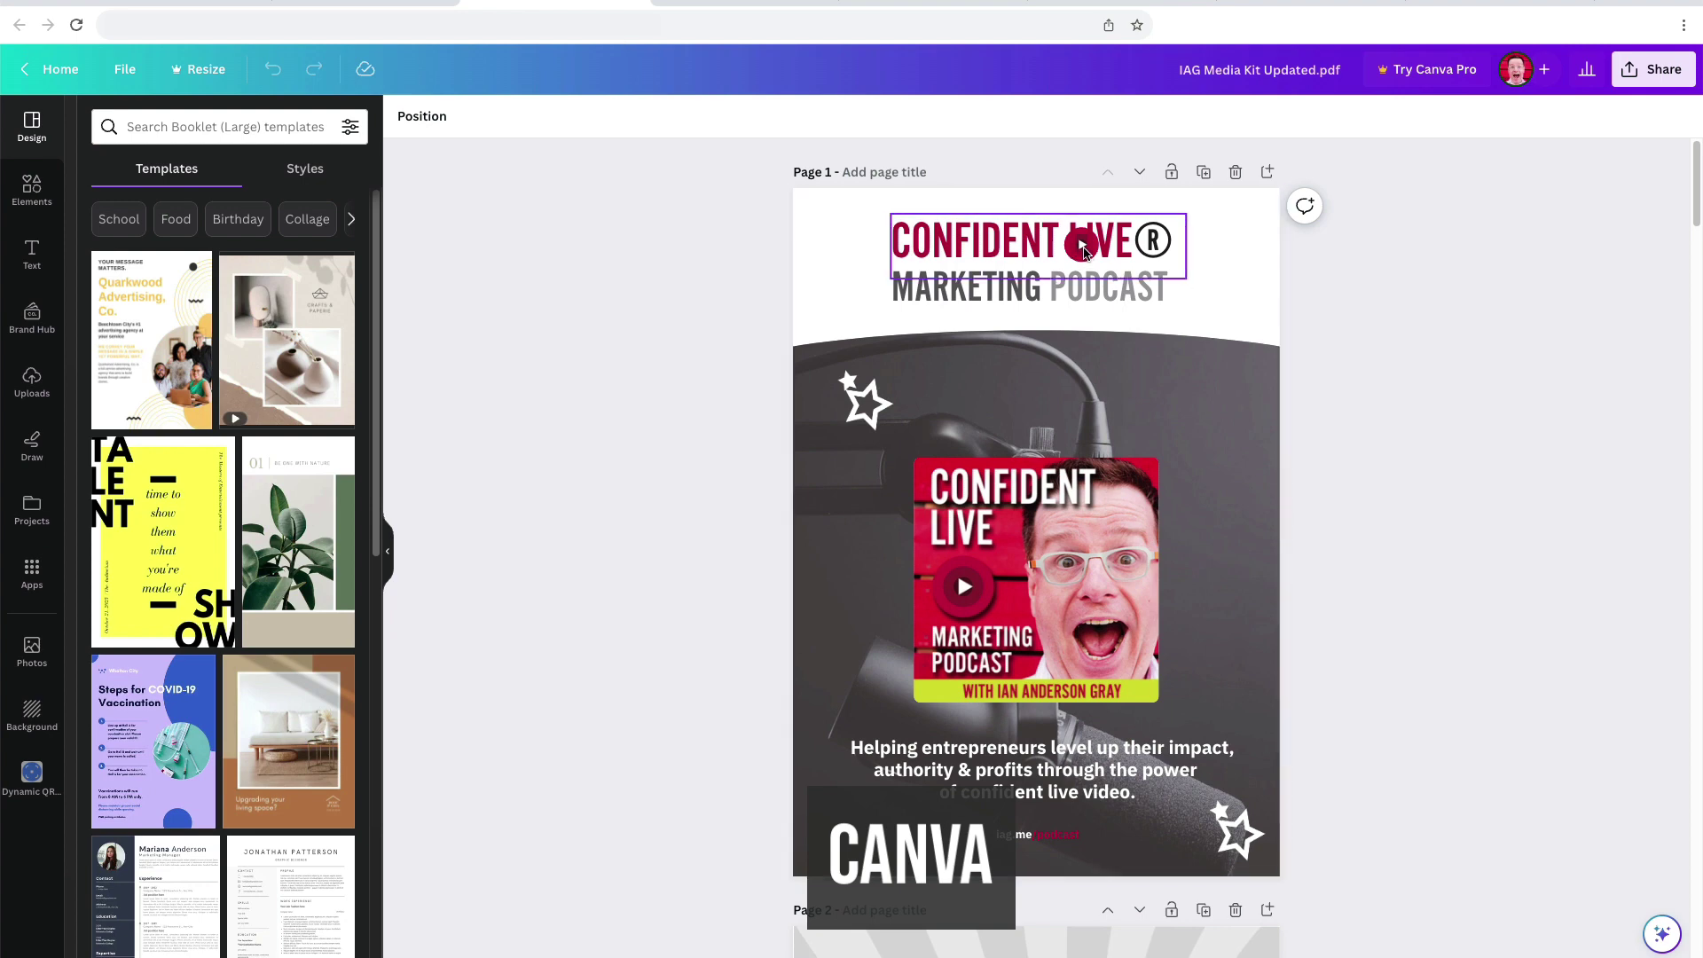
- Scroll the imported media kit from page 3 down to the audience and top-episodes pages
{"action": "scroll", "coordinate": [1095, 476], "scroll_direction": "down", "scroll_amount": 1}
{"action": "scroll", "coordinate": [1100, 497], "scroll_direction": "down", "scroll_amount": 4}
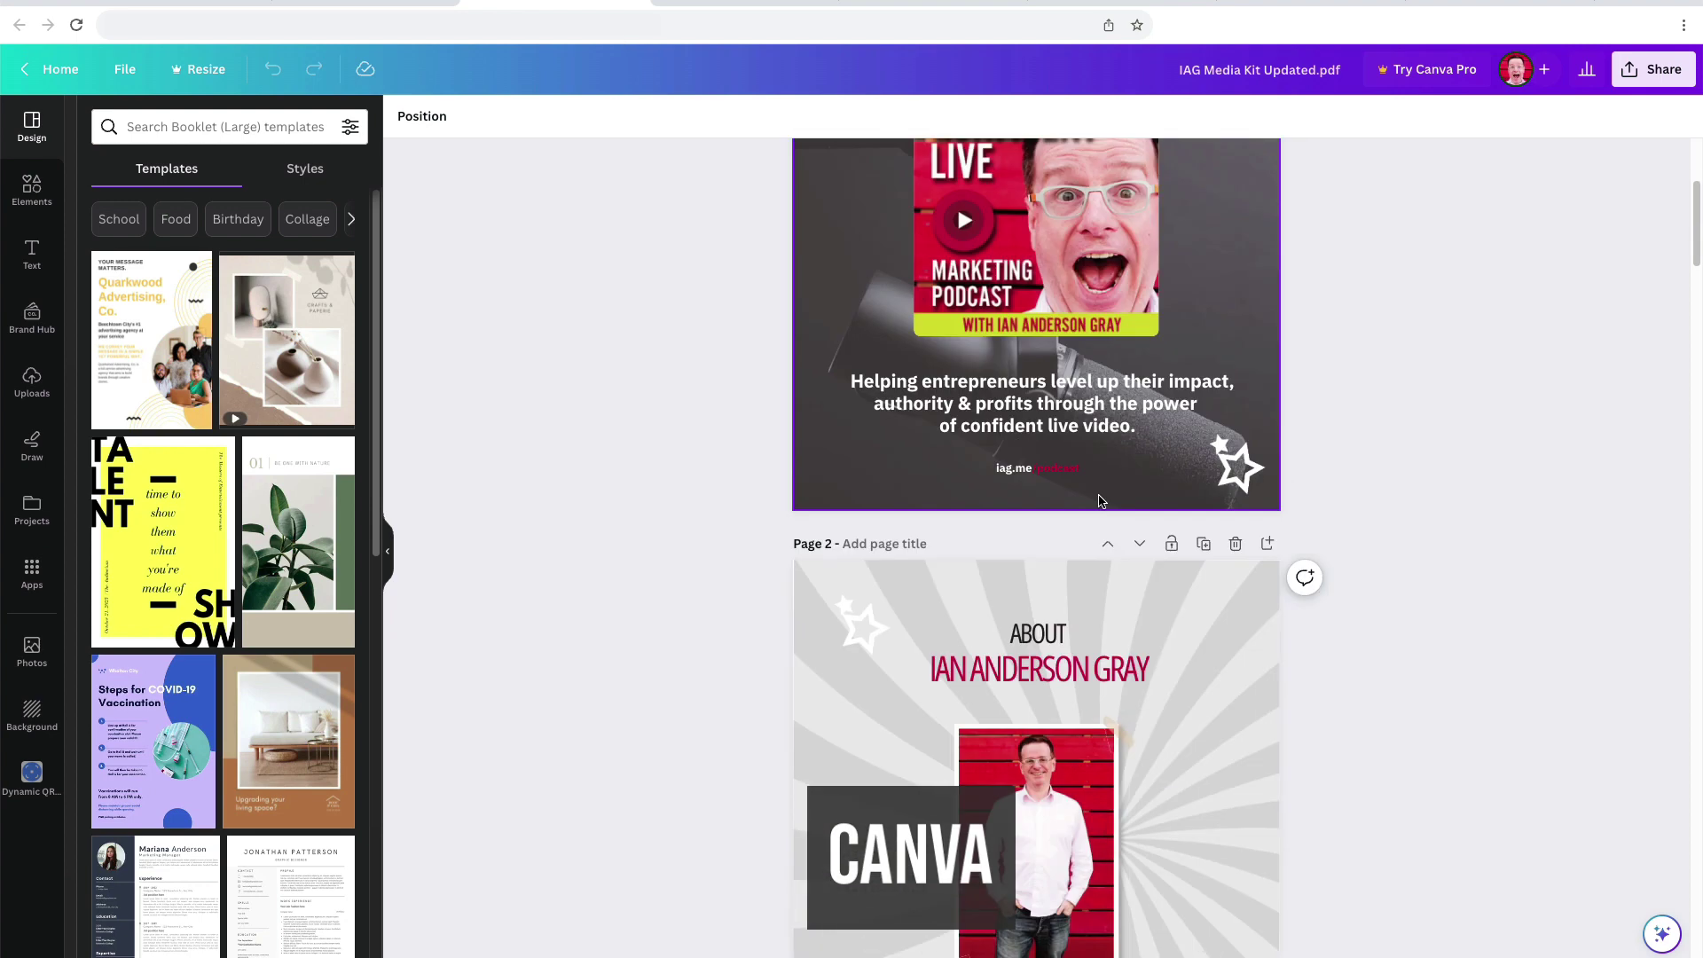
{"action": "scroll", "coordinate": [1100, 498], "scroll_direction": "down", "scroll_amount": 3}
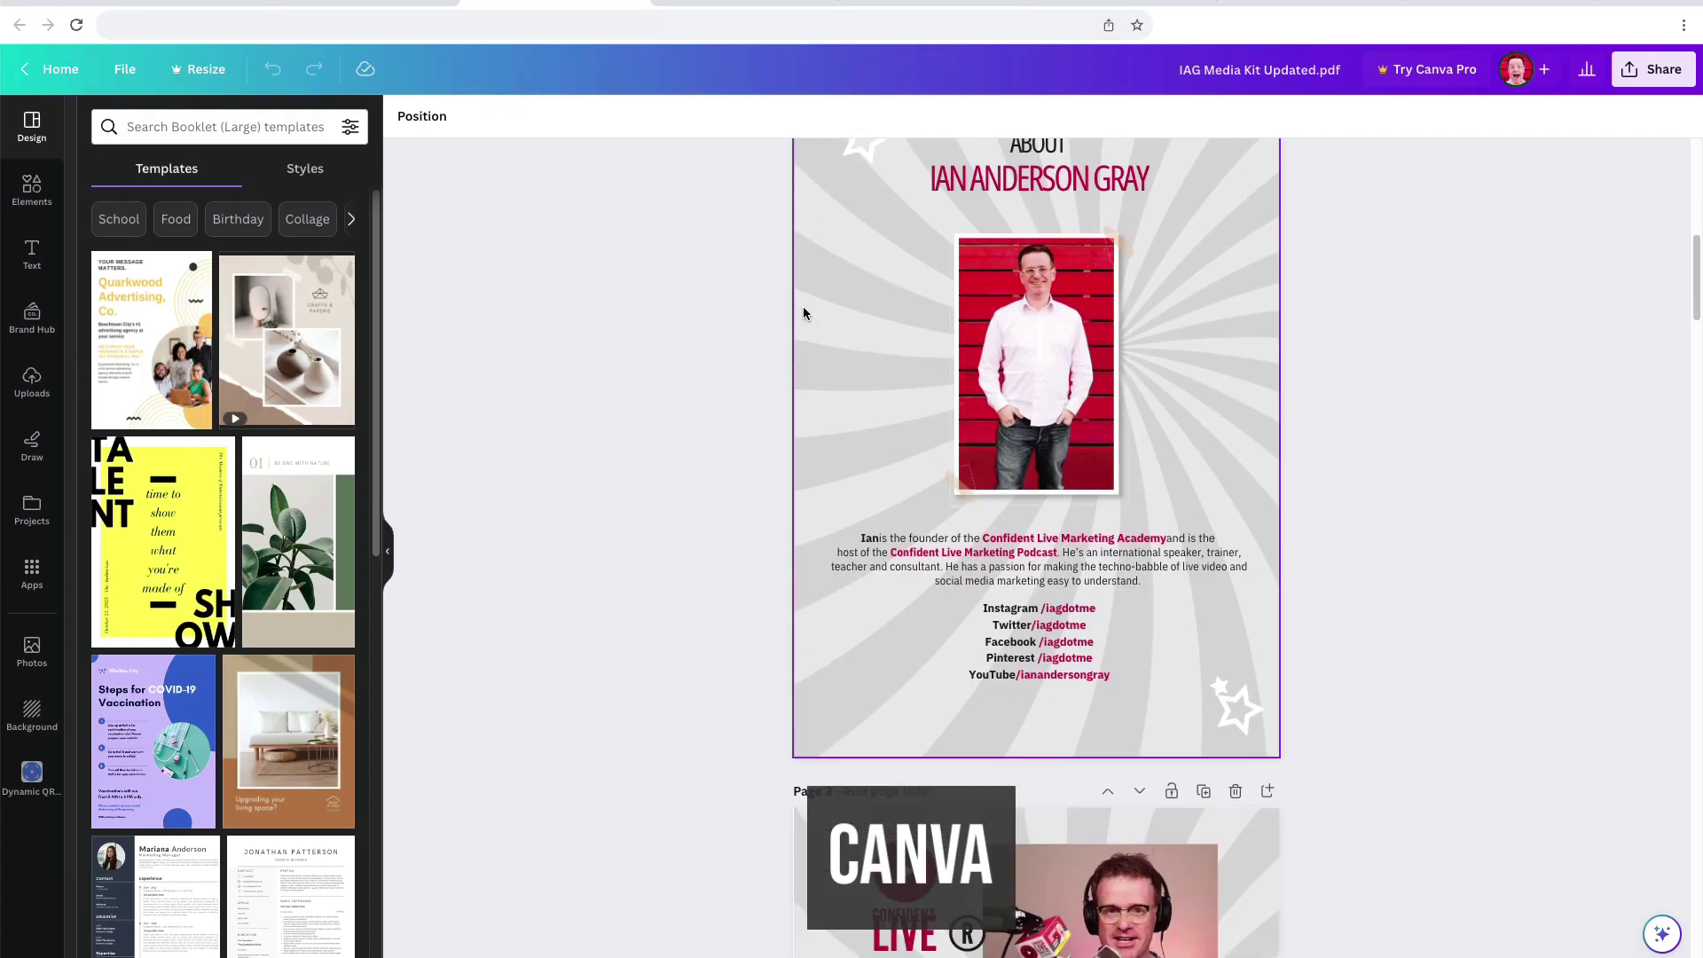
{"action": "scroll", "coordinate": [802, 312], "scroll_direction": "down", "scroll_amount": 5}
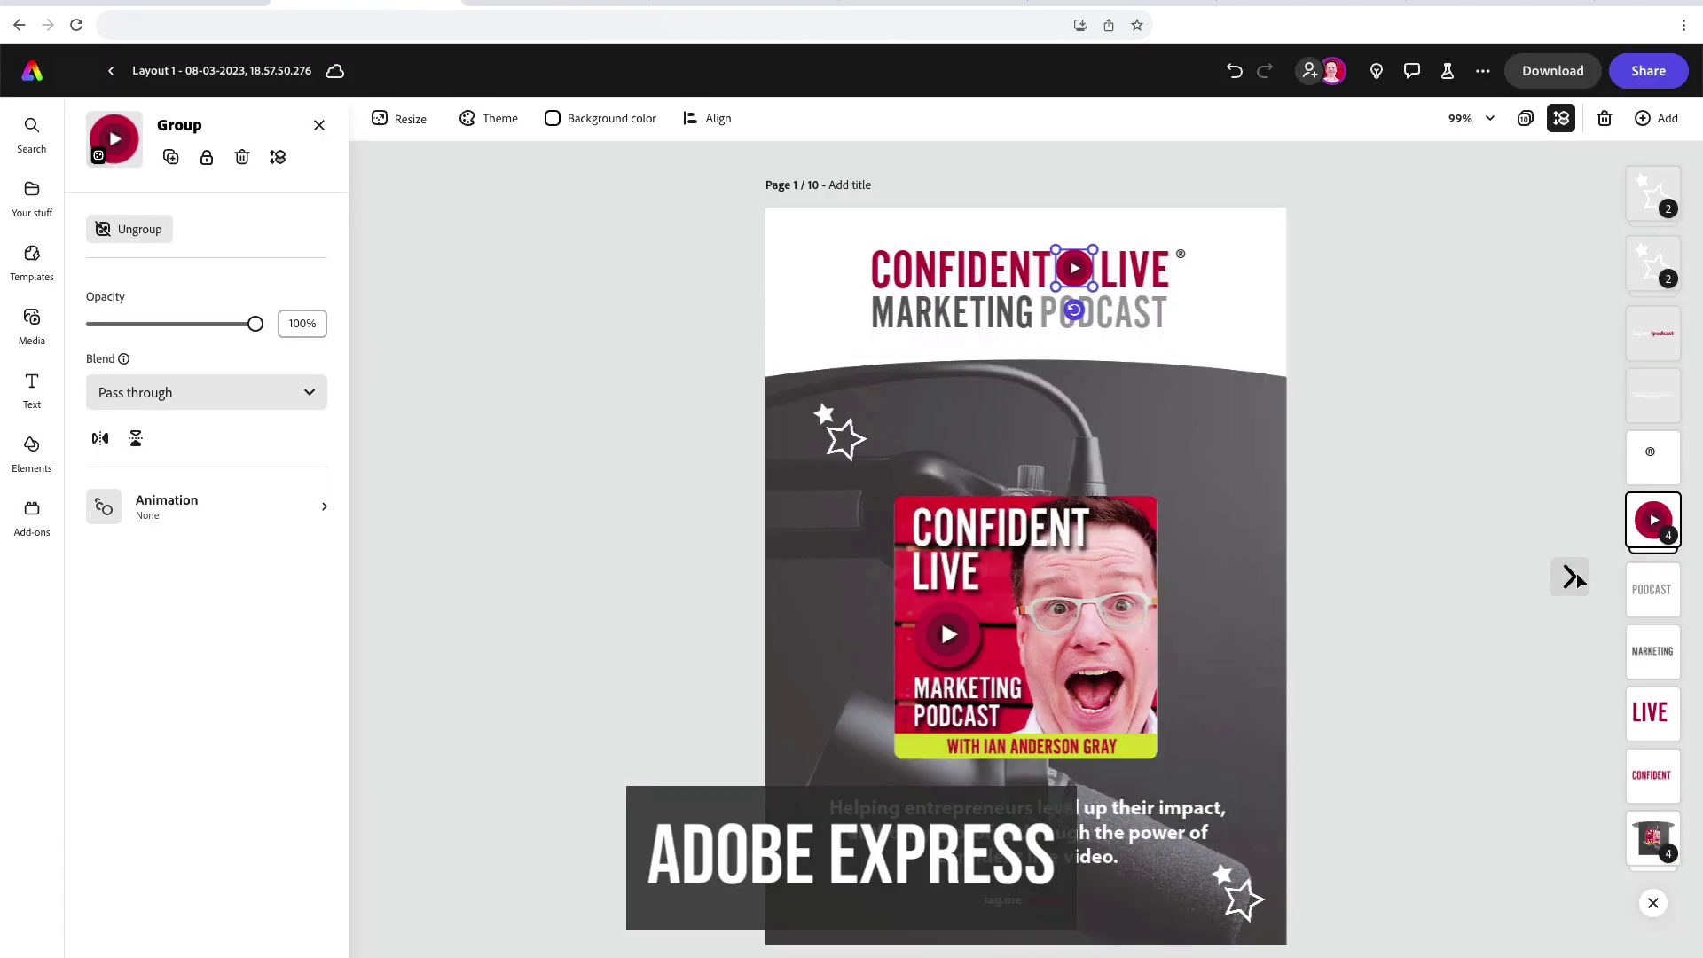
{"action": "left_click", "coordinate": [1571, 577]}
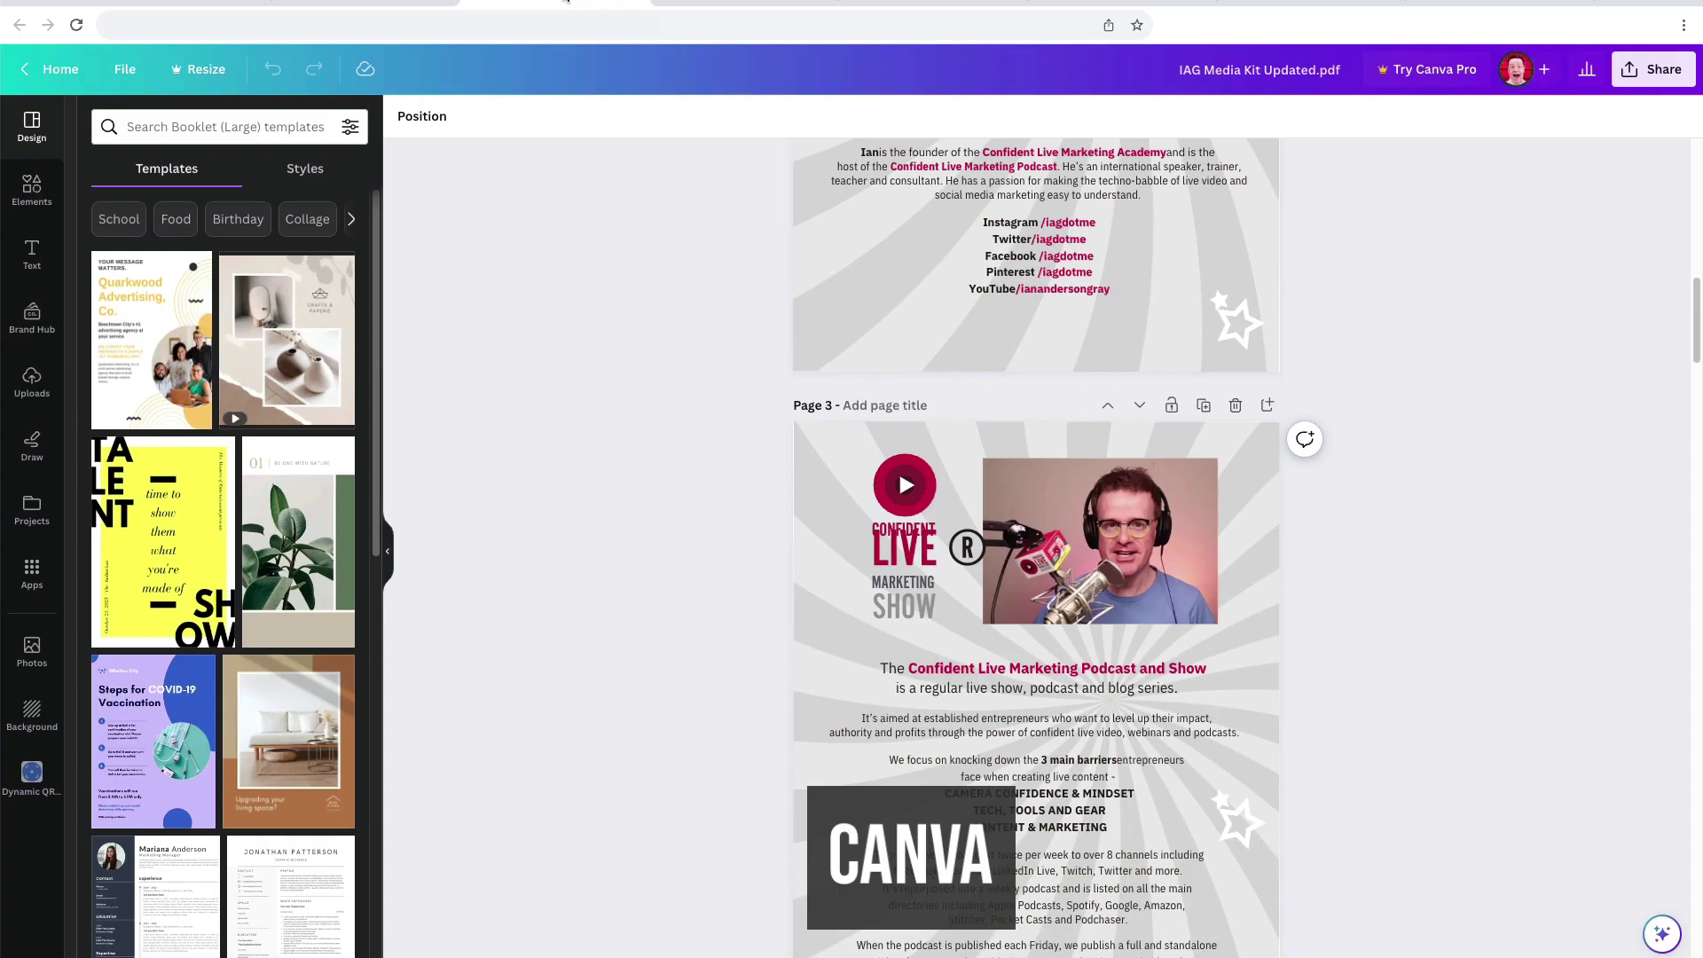
{"action": "scroll", "coordinate": [1058, 410], "scroll_direction": "down", "scroll_amount": 5}
{"action": "scroll", "coordinate": [1065, 417], "scroll_direction": "down", "scroll_amount": 3}
{"action": "scroll", "coordinate": [1073, 422], "scroll_direction": "down", "scroll_amount": 1}
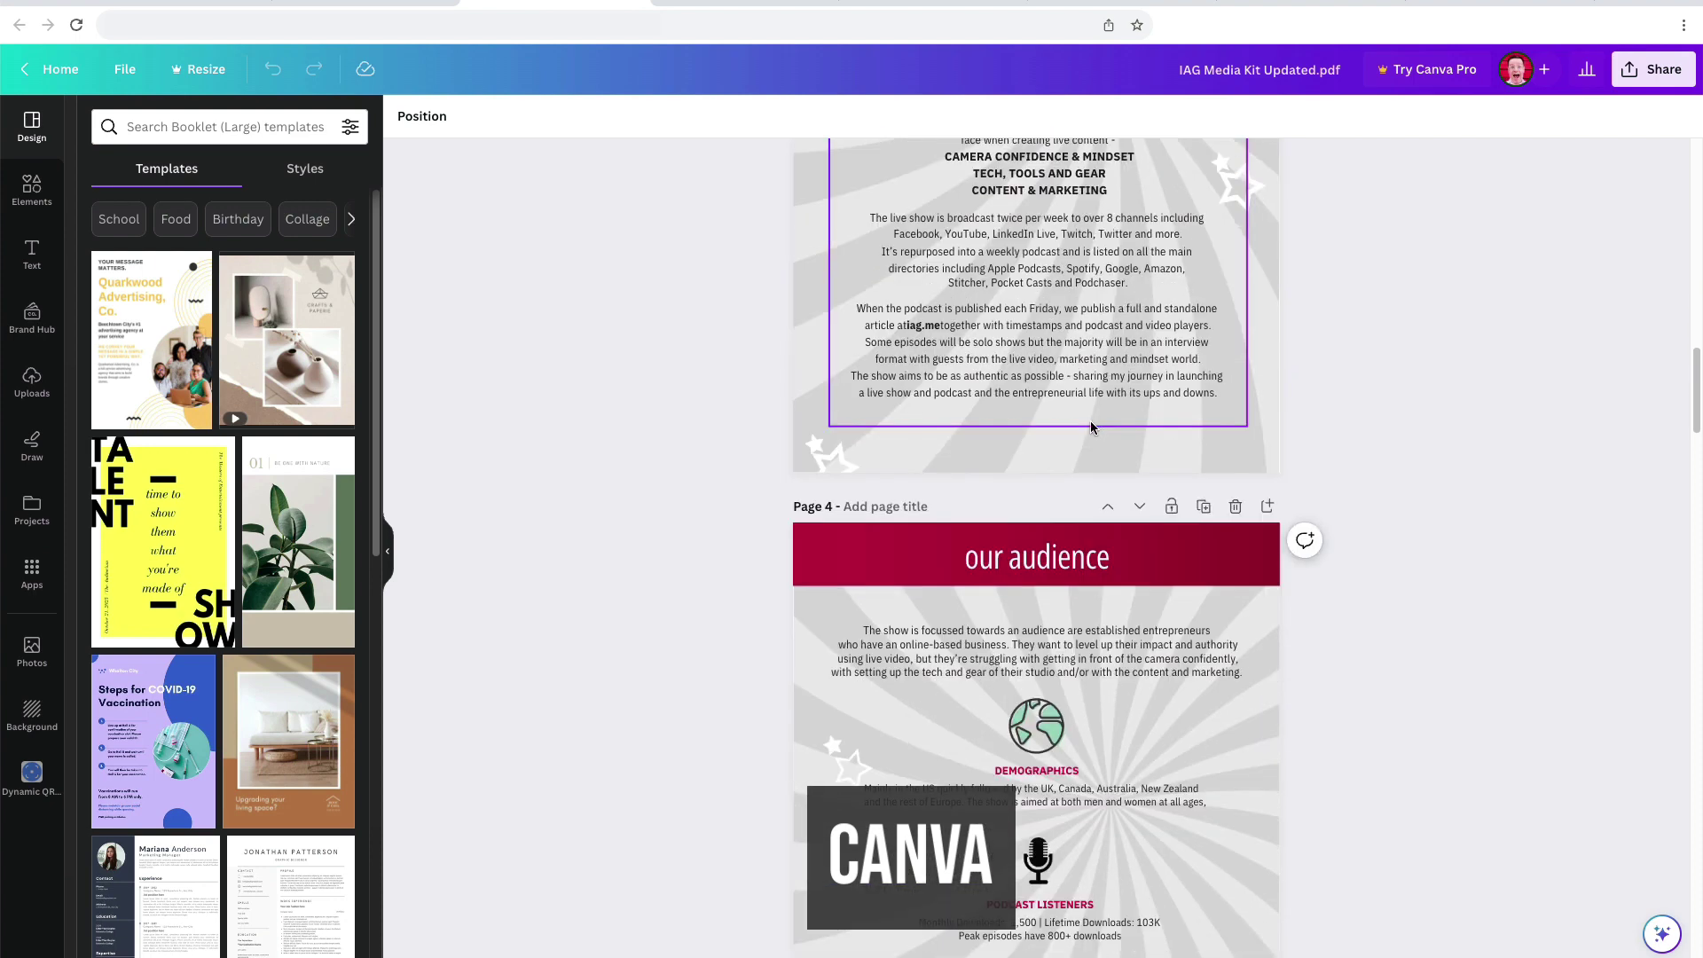
{"action": "scroll", "coordinate": [1091, 428], "scroll_direction": "down", "scroll_amount": 2}
{"action": "scroll", "coordinate": [1091, 428], "scroll_direction": "down", "scroll_amount": 1}
{"action": "scroll", "coordinate": [1091, 428], "scroll_direction": "down", "scroll_amount": 3}
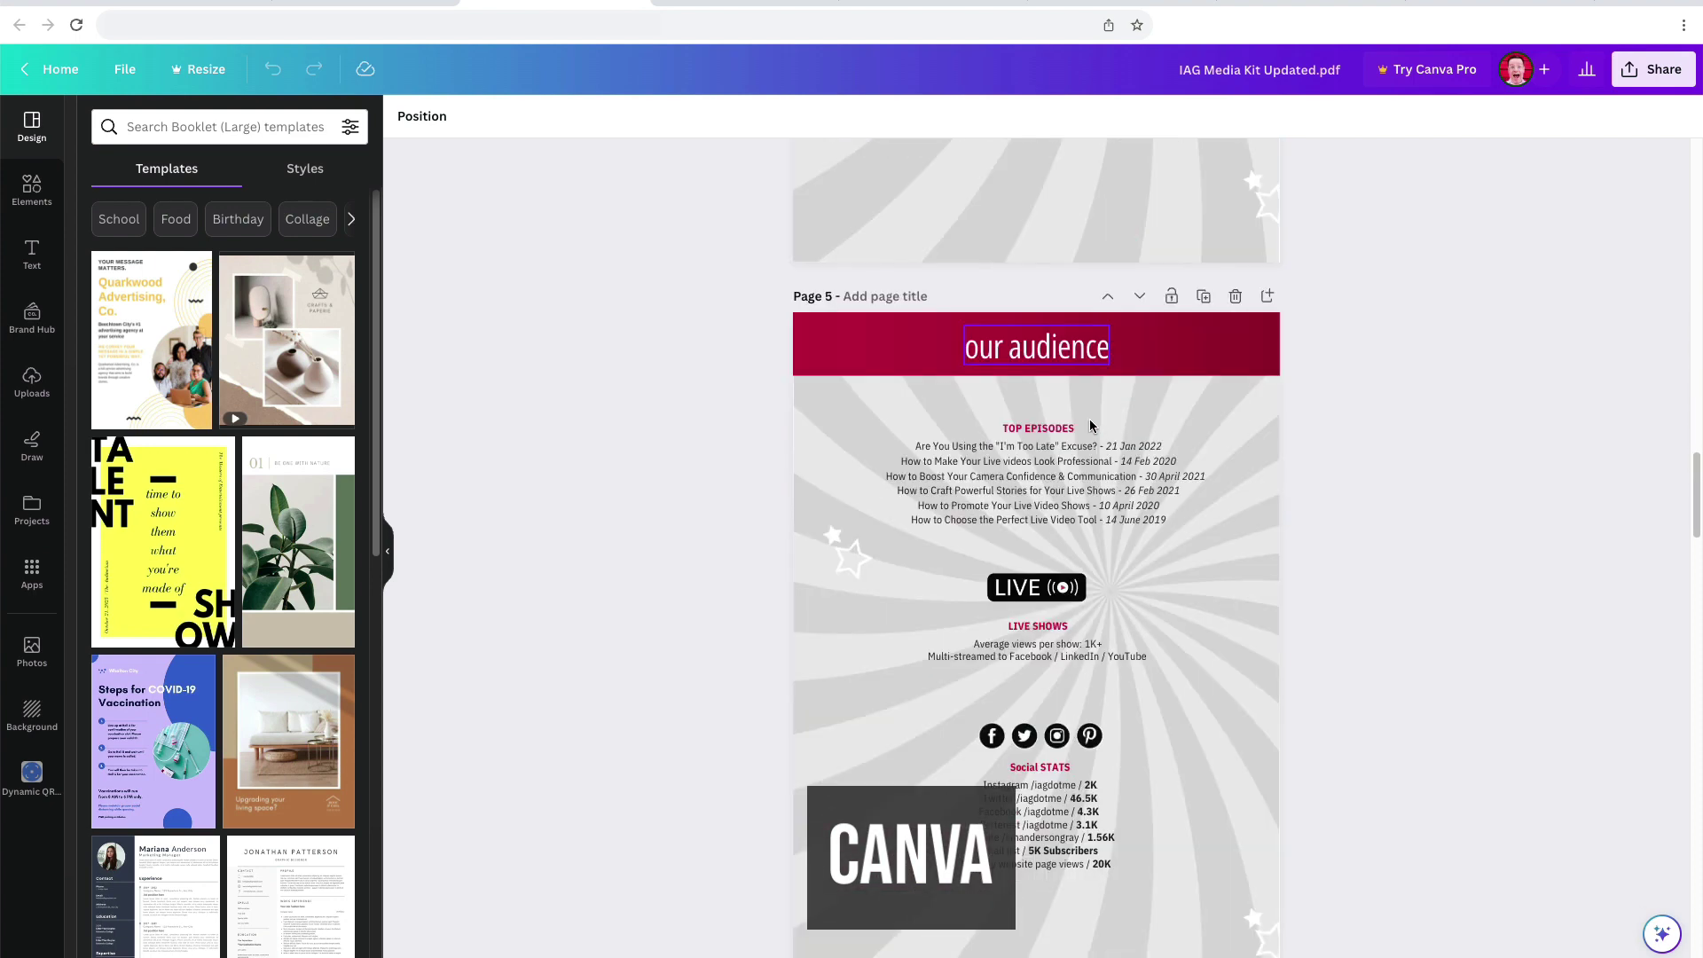
{"action": "scroll", "coordinate": [1091, 428], "scroll_direction": "down", "scroll_amount": 6}
{"action": "scroll", "coordinate": [1091, 427], "scroll_direction": "down", "scroll_amount": 1}
{"action": "scroll", "coordinate": [1091, 427], "scroll_direction": "down", "scroll_amount": 2}
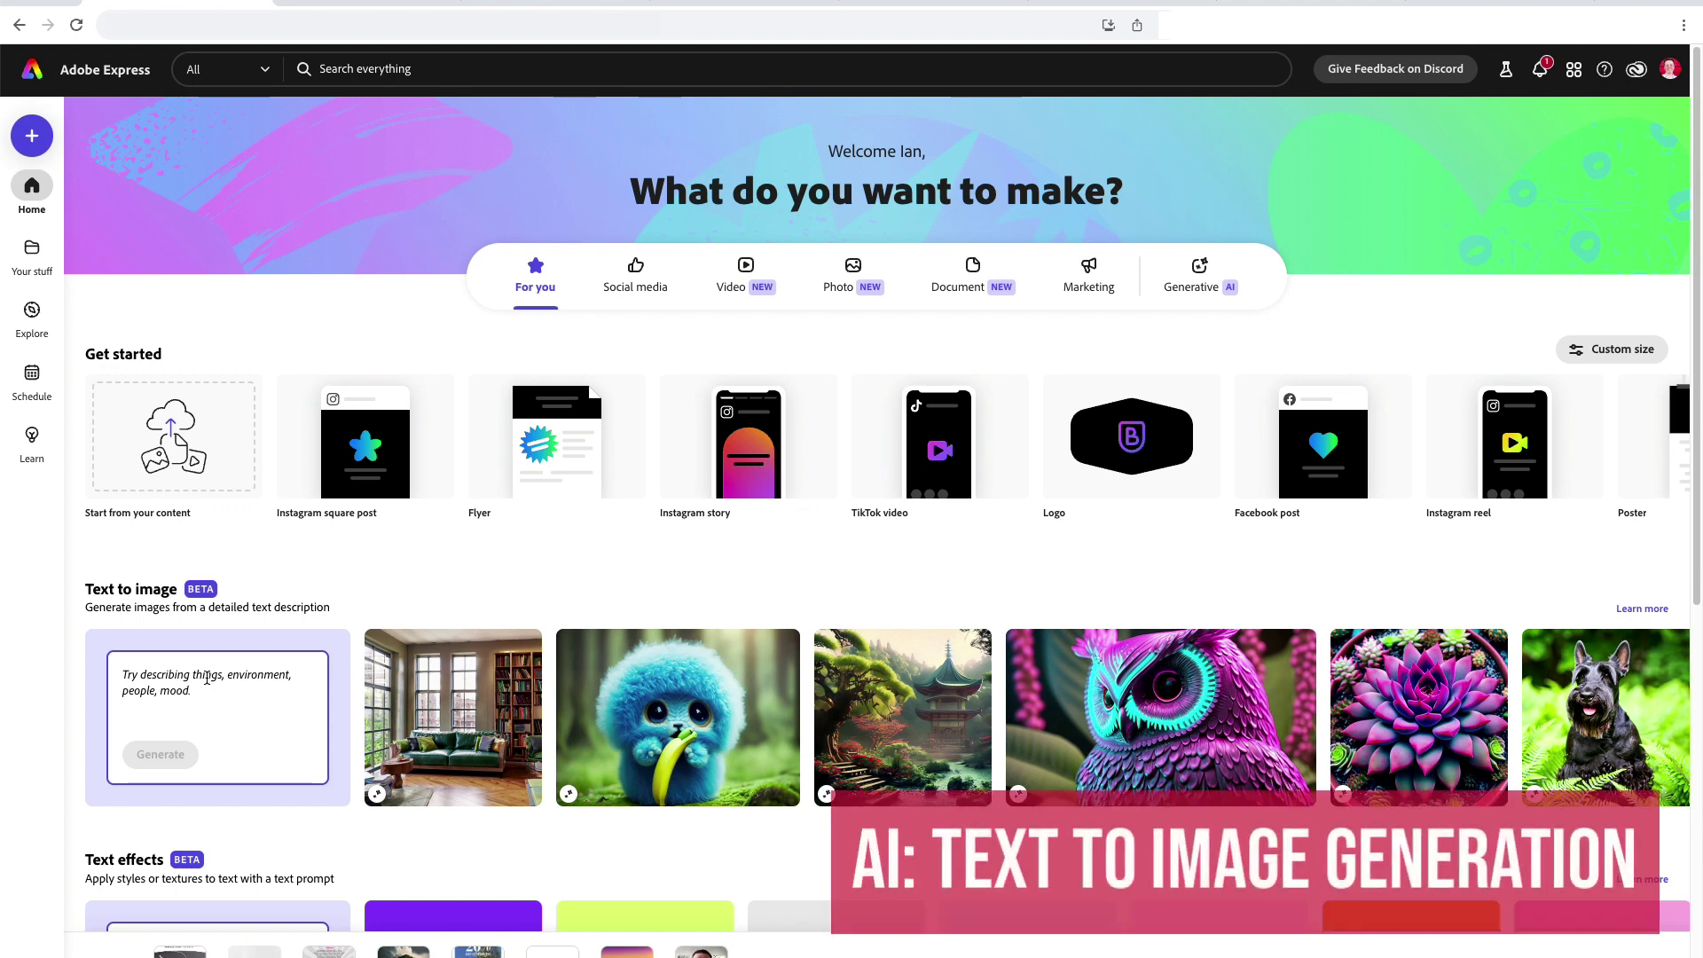
- Generate an image from the prompt 'a moody wood with an eagle sitting on a tree'
{"action": "left_click", "coordinate": [207, 679]}
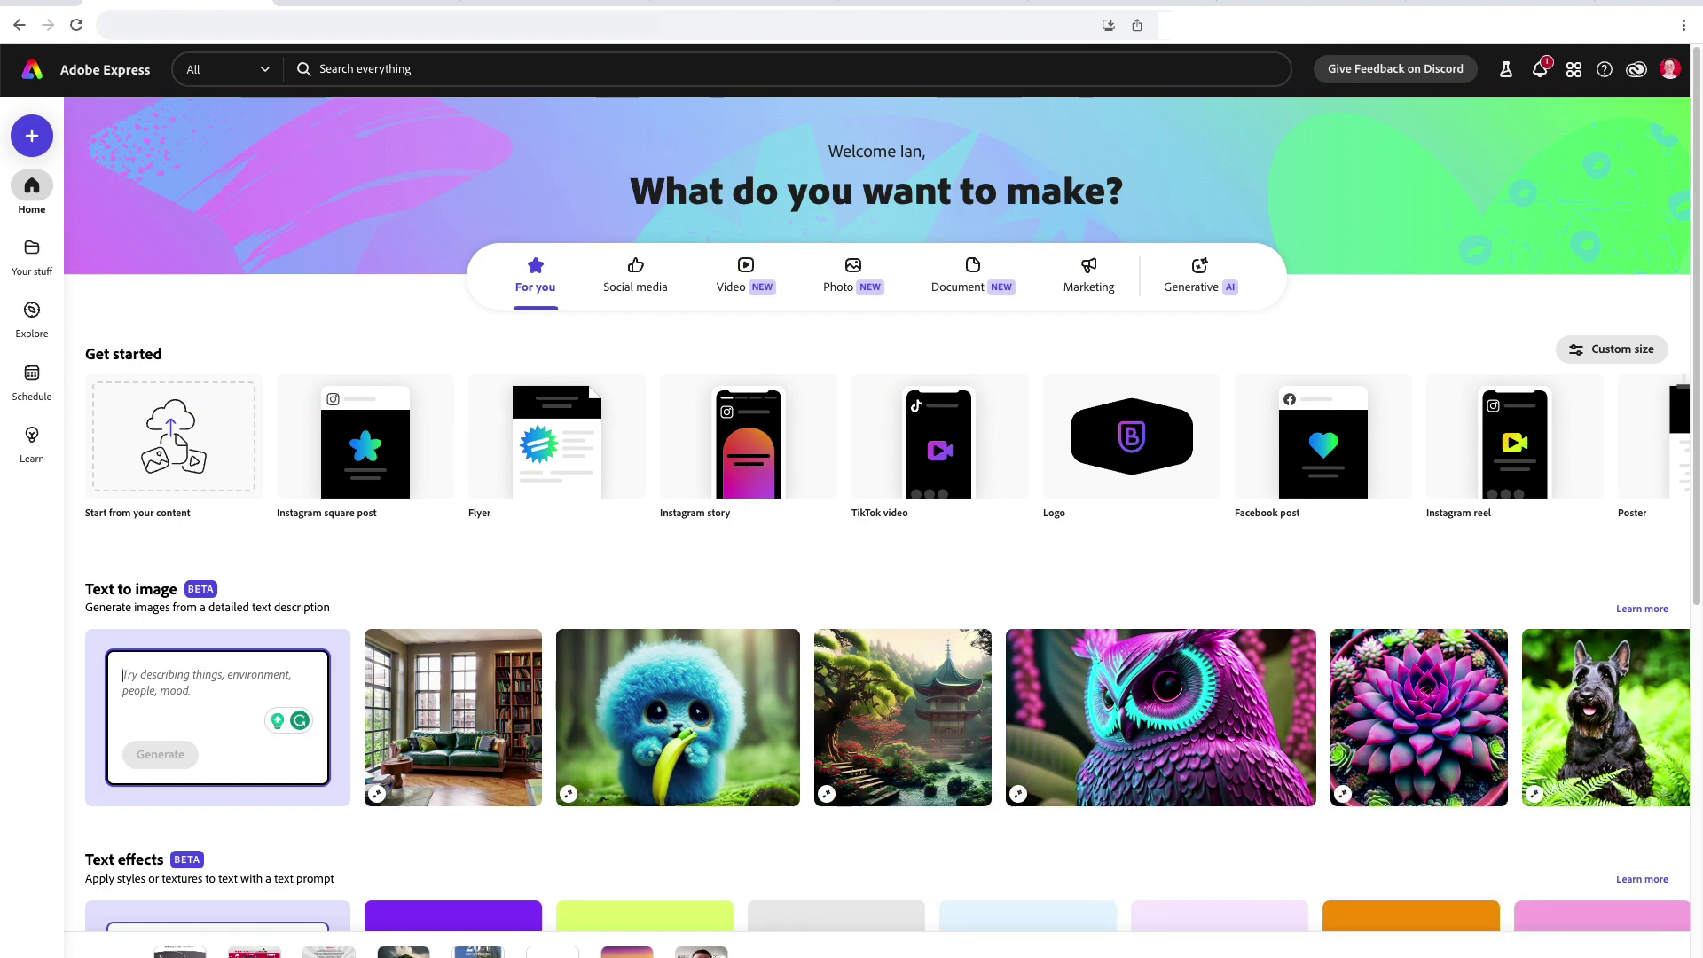
{"action": "type", "text": "a moody wood with an eagle sitting on a tree"}
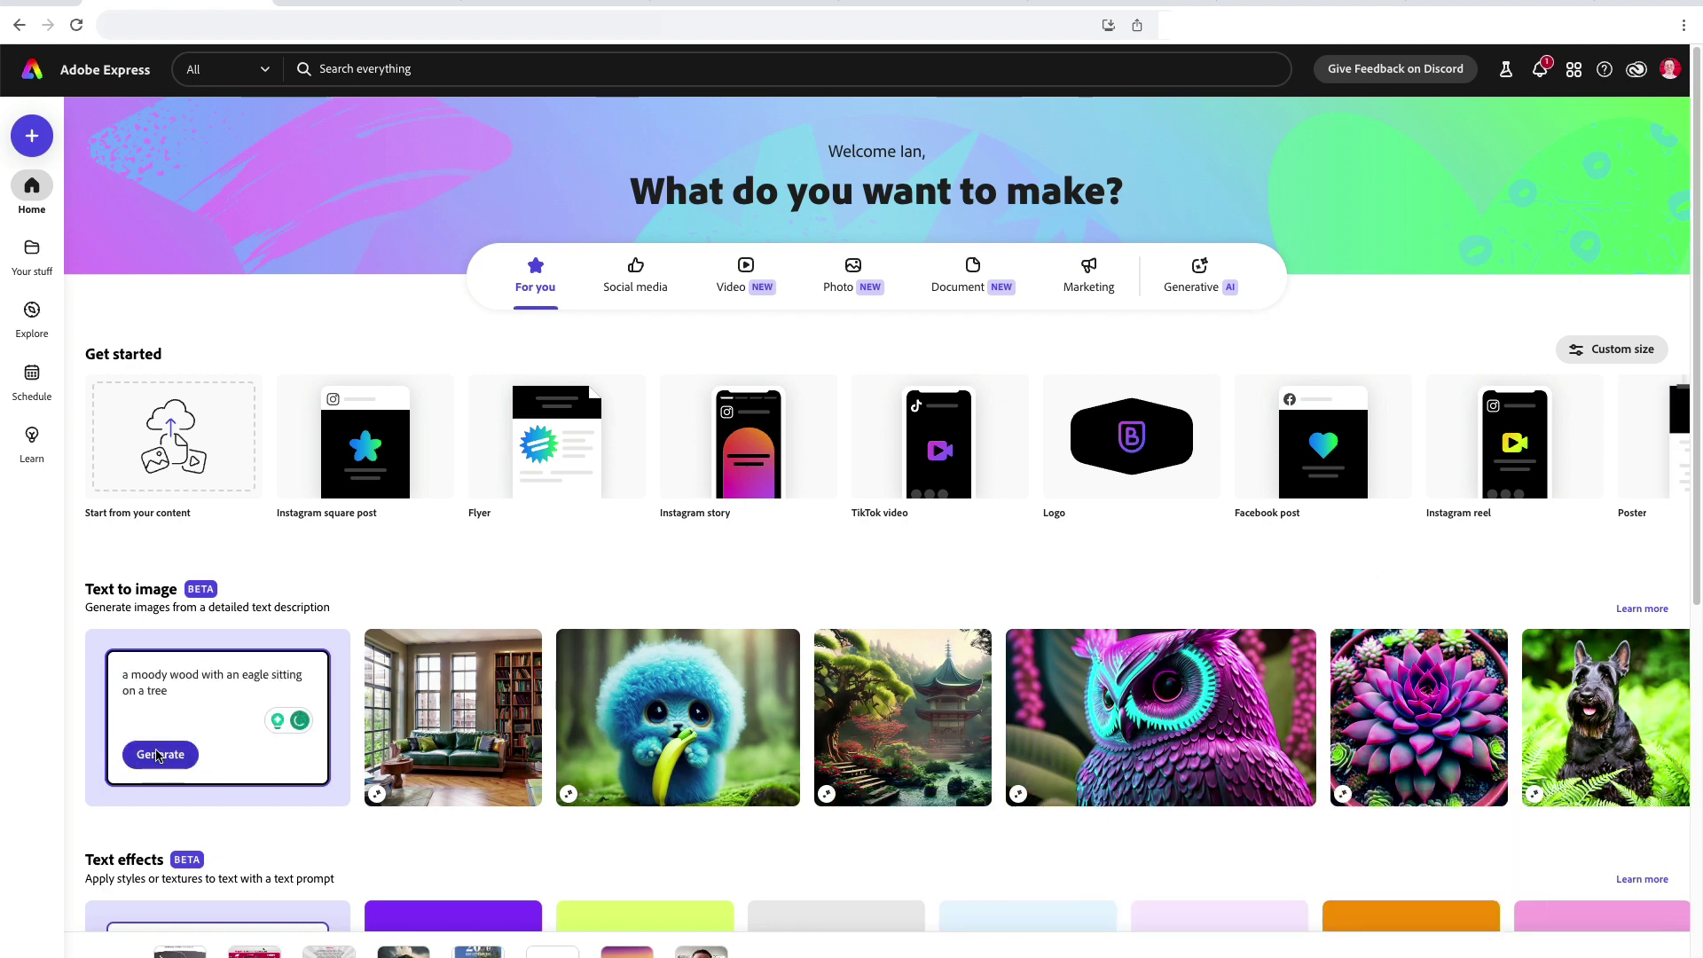
{"action": "left_click", "coordinate": [158, 755]}
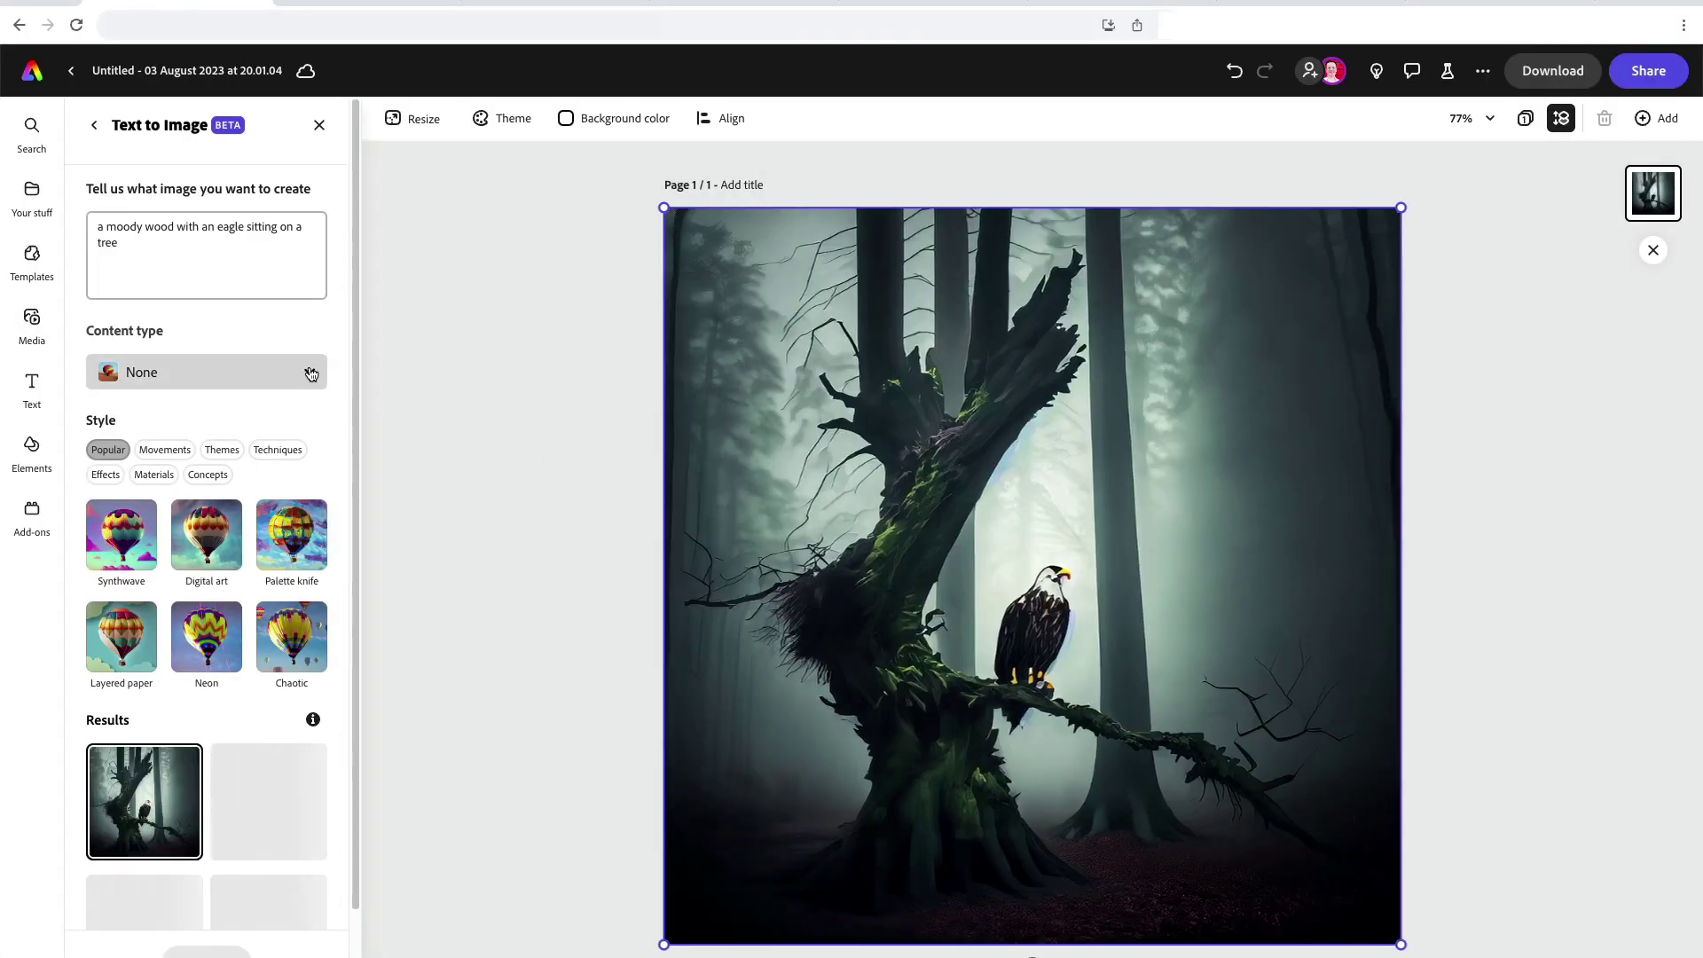
- Regenerate the eagle image as a Graphic with Layered paper and Chaotic styles
{"action": "left_click", "coordinate": [313, 372]}
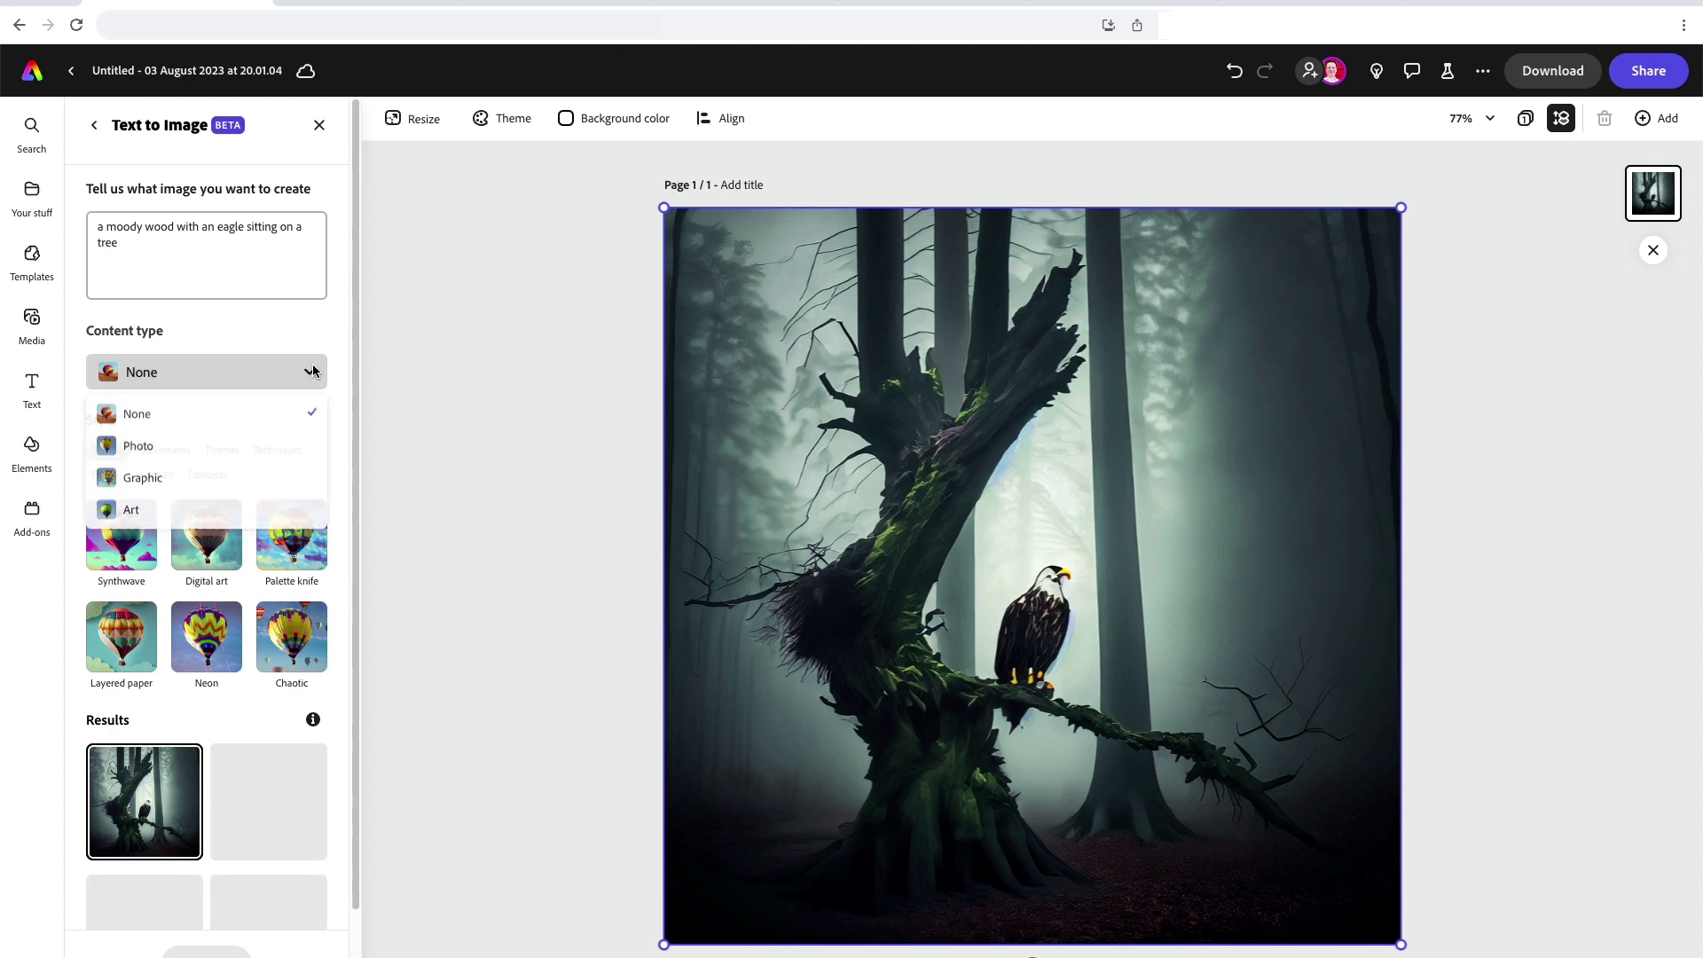
{"action": "left_click", "coordinate": [238, 484]}
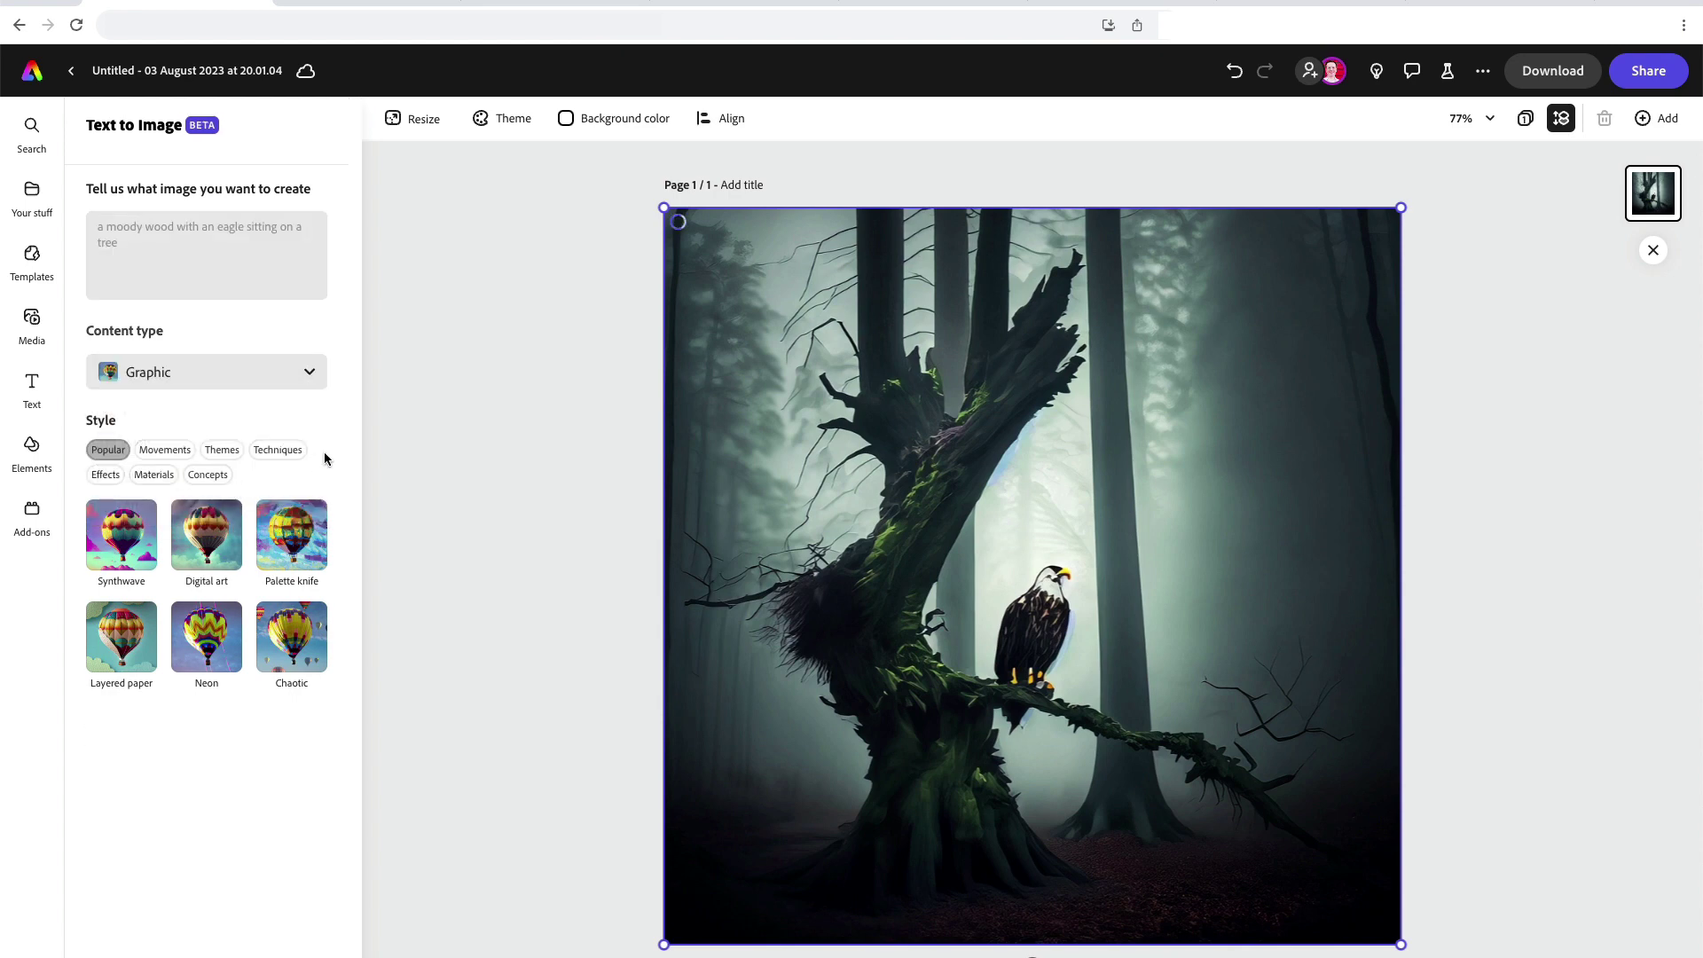
{"action": "left_click", "coordinate": [122, 640]}
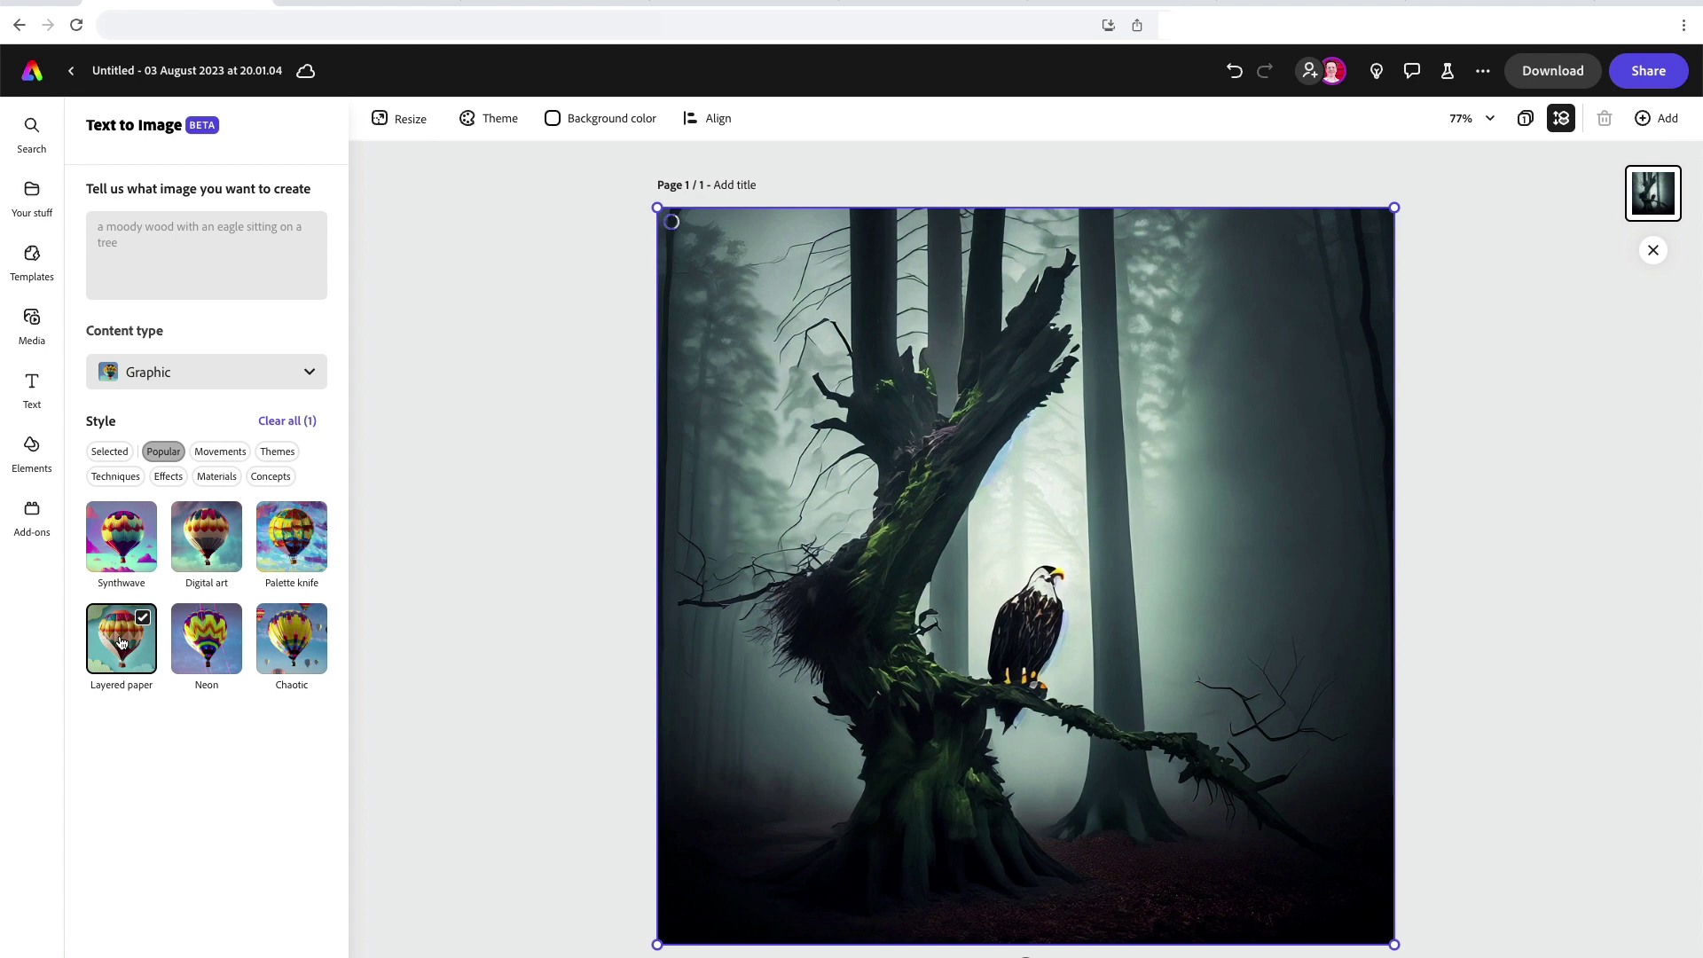
{"action": "left_click", "coordinate": [297, 657]}
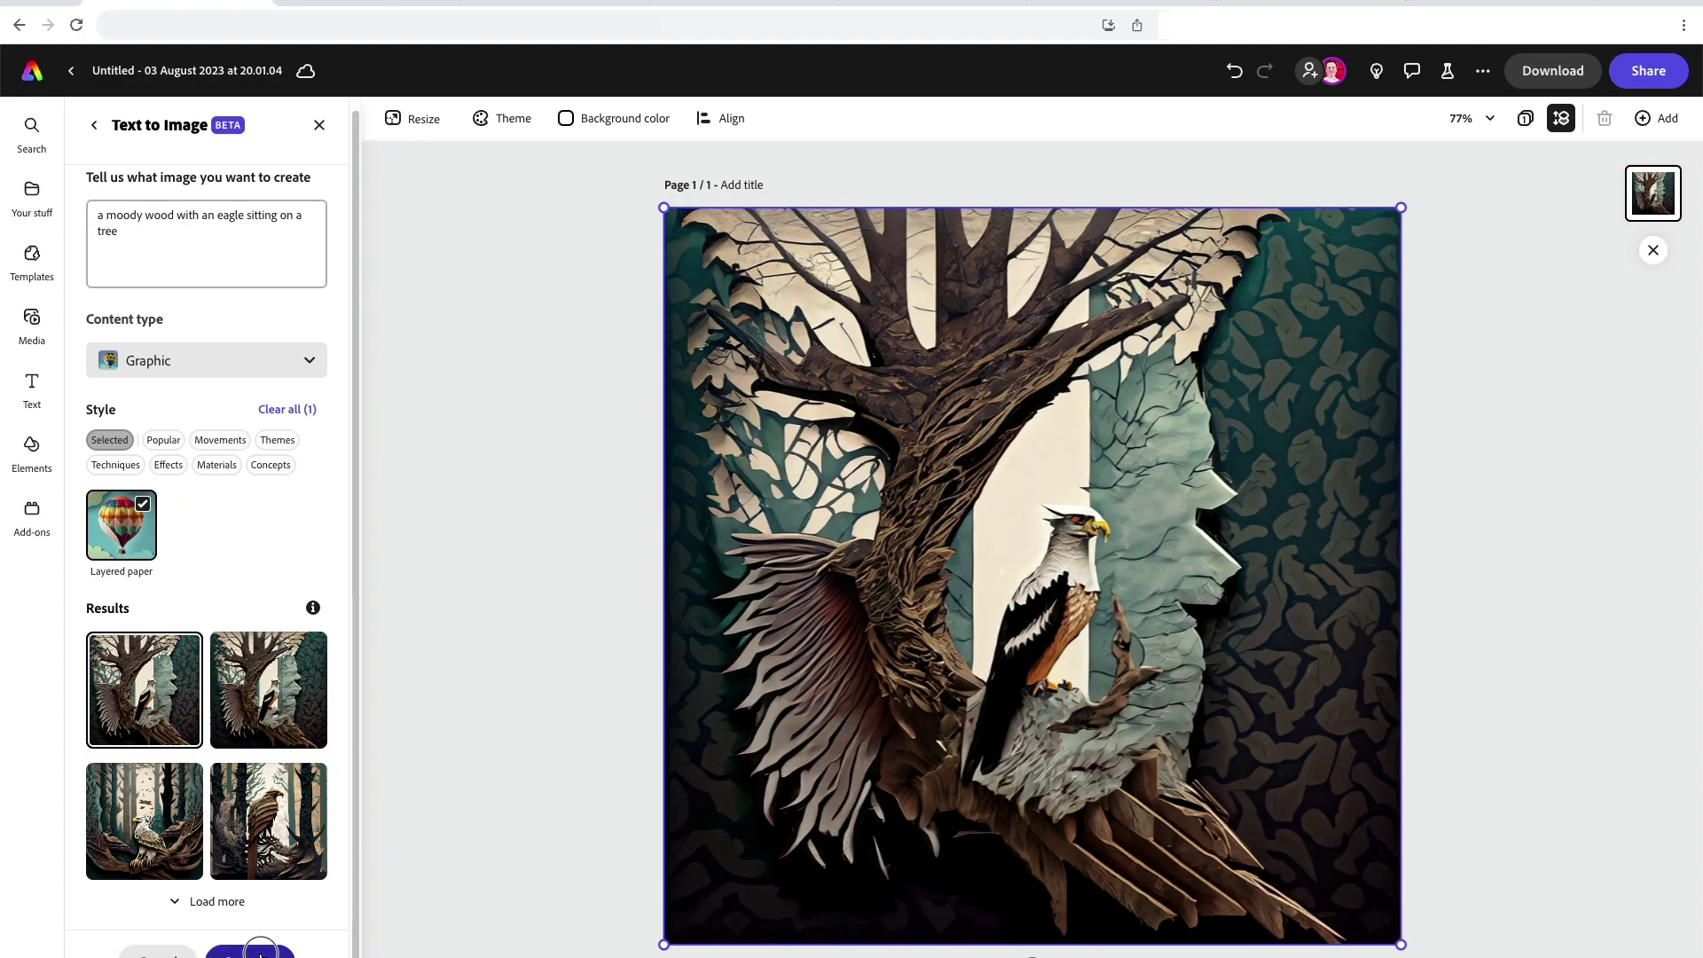
{"action": "left_click", "coordinate": [260, 954]}
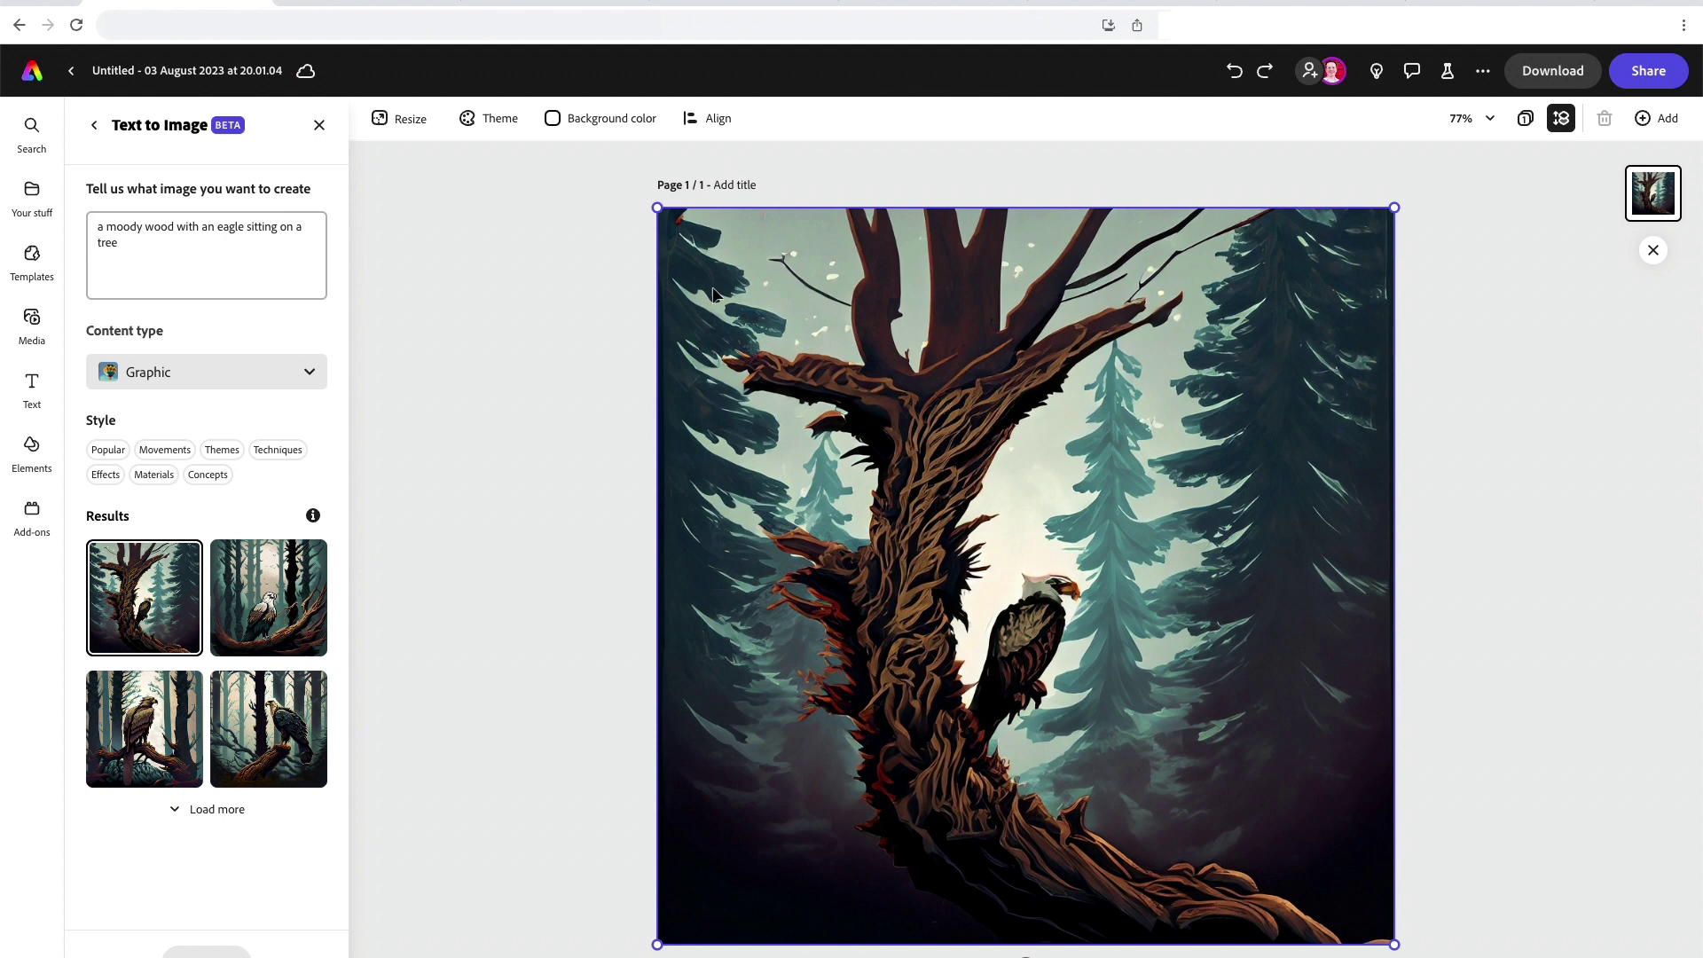
{"action": "left_click", "coordinate": [32, 383]}
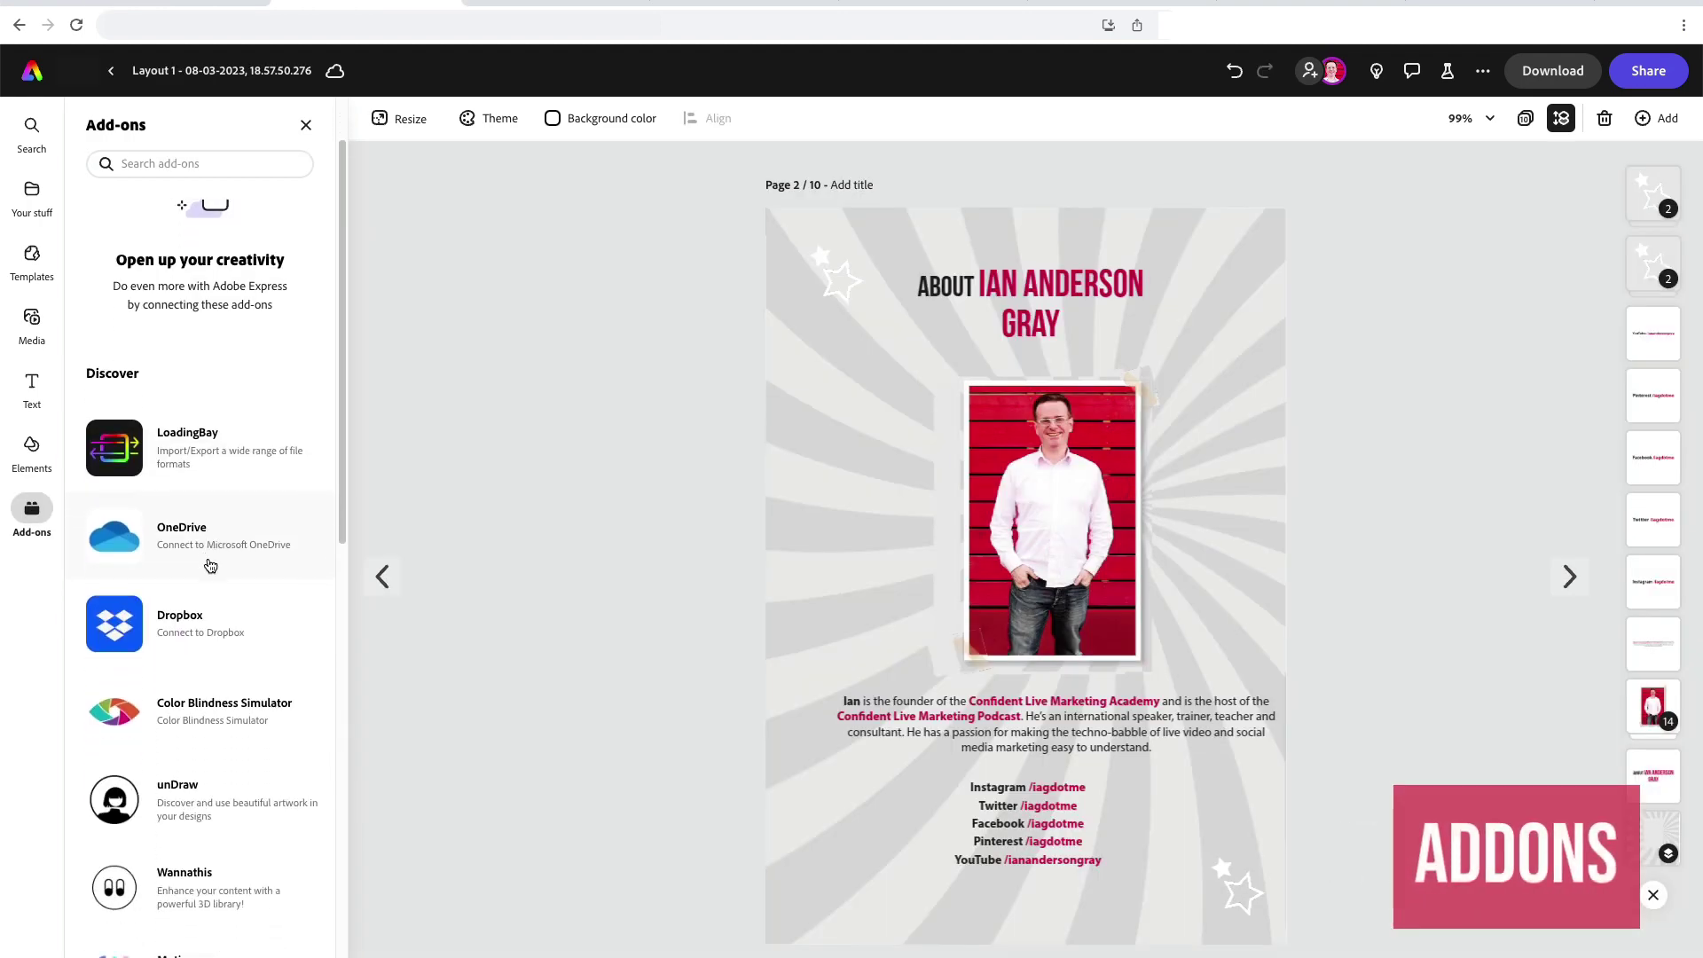
{"action": "scroll", "coordinate": [207, 552], "scroll_direction": "down", "scroll_amount": 2}
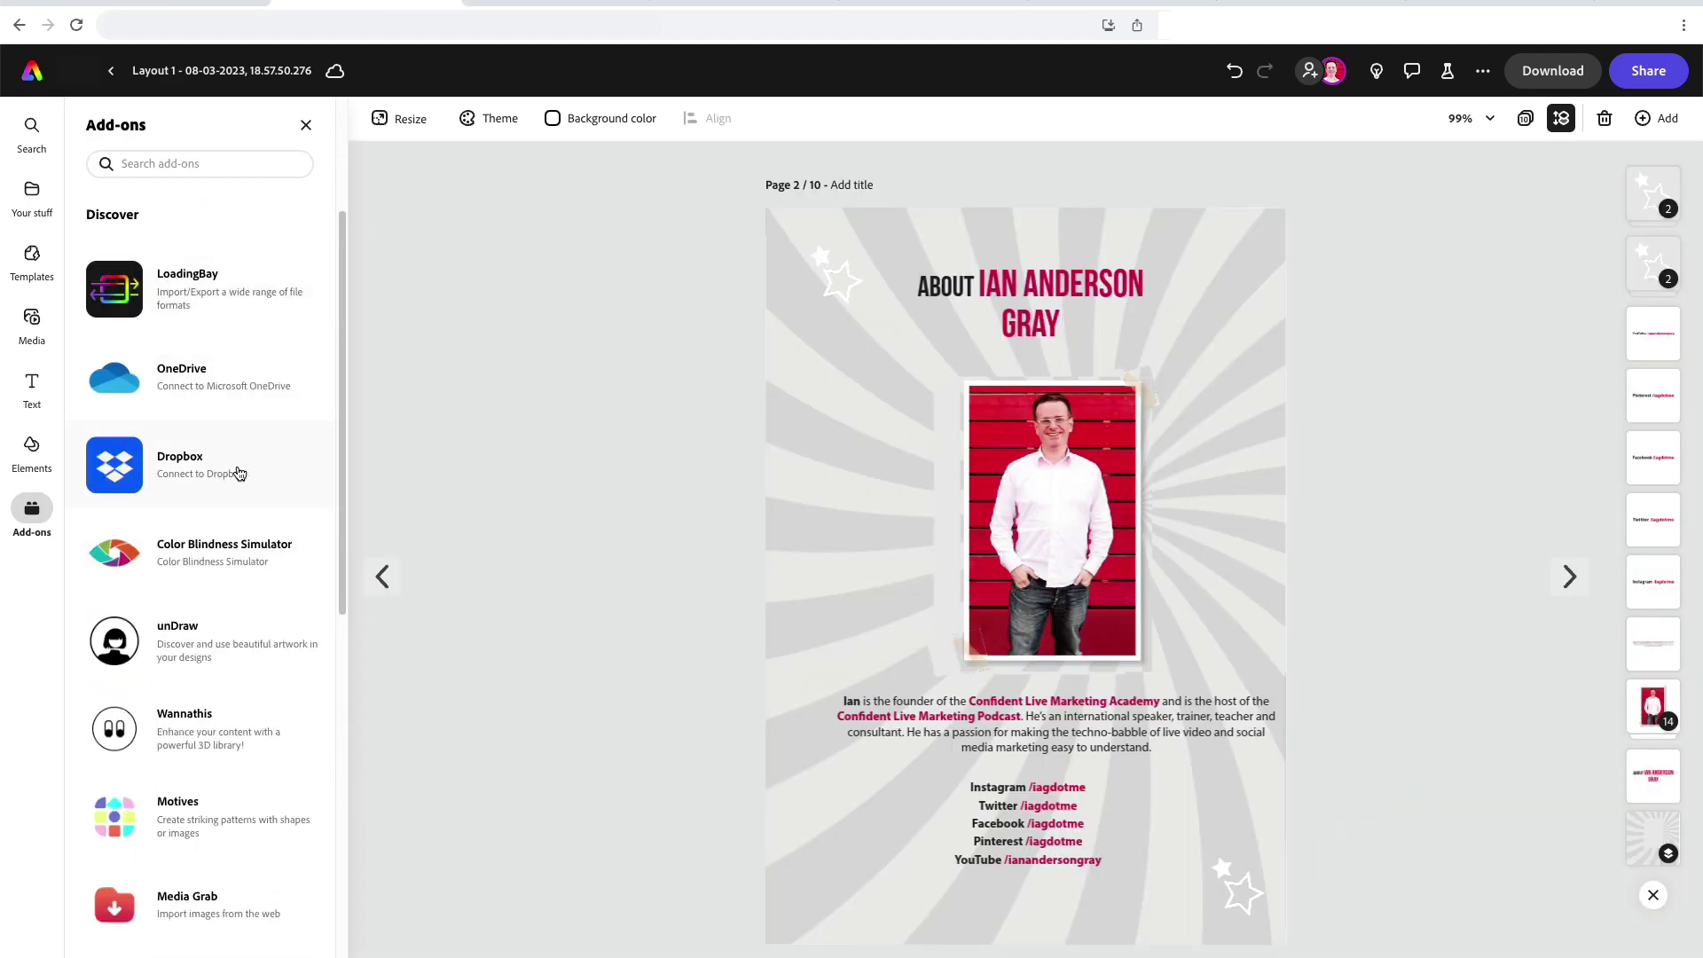
{"action": "scroll", "coordinate": [227, 475], "scroll_direction": "up", "scroll_amount": 2}
{"action": "scroll", "coordinate": [237, 474], "scroll_direction": "down", "scroll_amount": 3}
{"action": "scroll", "coordinate": [232, 532], "scroll_direction": "down", "scroll_amount": 2}
{"action": "scroll", "coordinate": [228, 586], "scroll_direction": "down", "scroll_amount": 2}
{"action": "scroll", "coordinate": [228, 585], "scroll_direction": "down", "scroll_amount": 2}
{"action": "scroll", "coordinate": [228, 586], "scroll_direction": "down", "scroll_amount": 1}
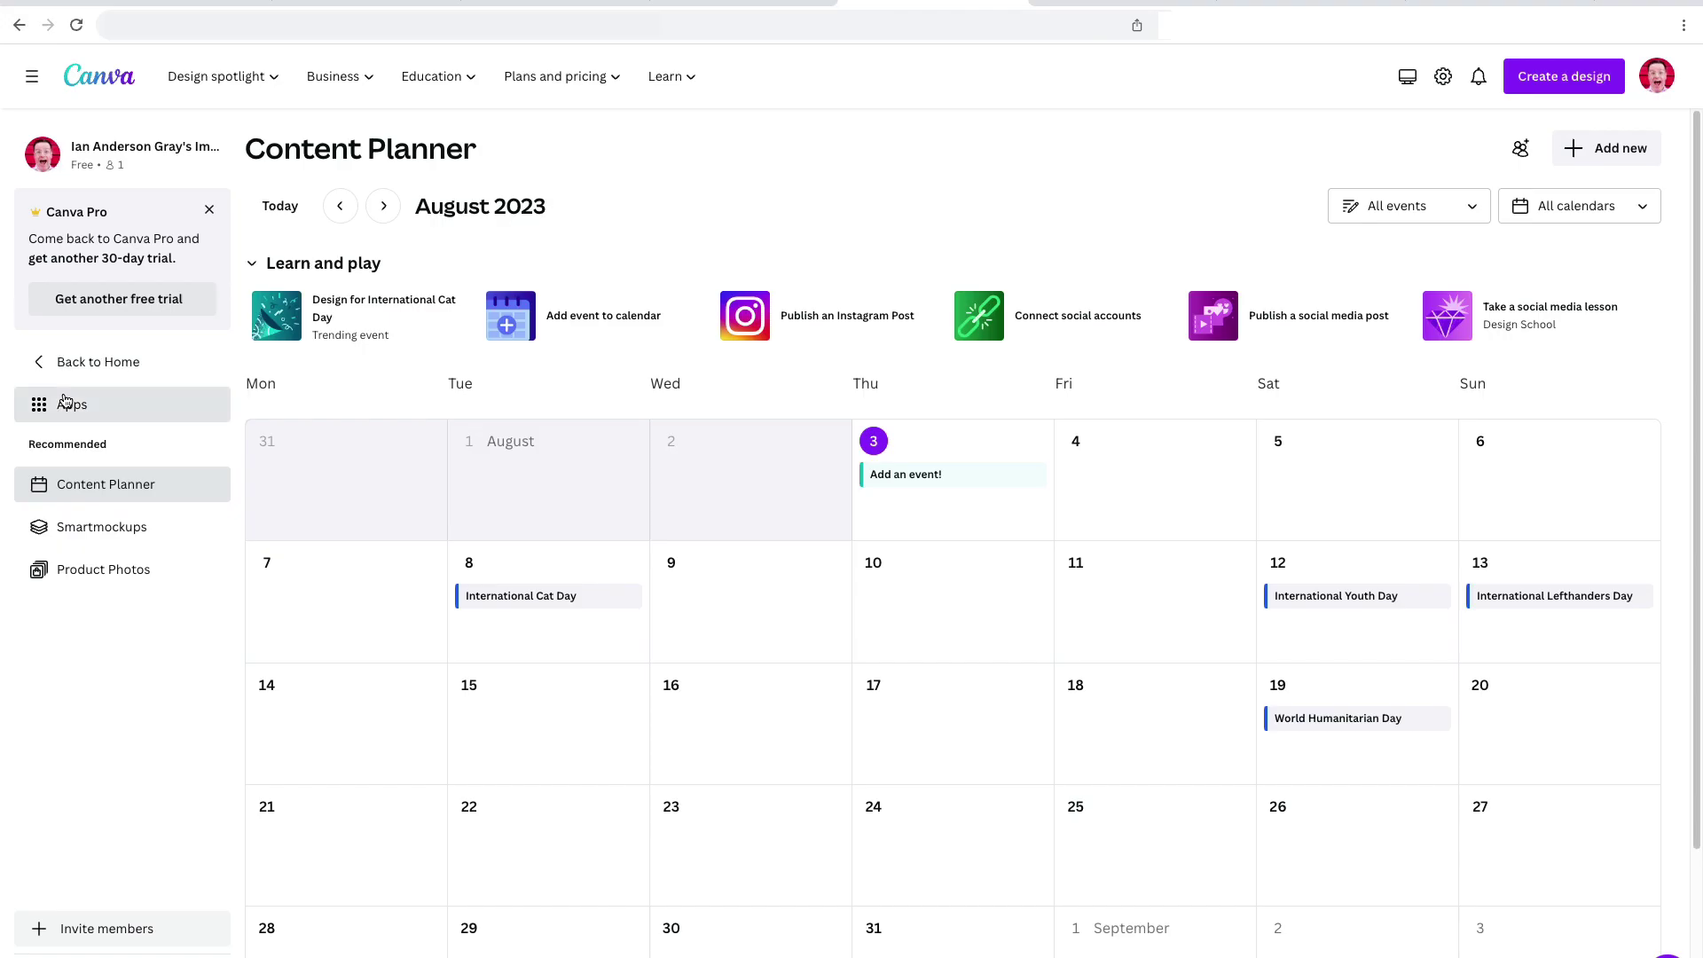
{"action": "left_click", "coordinate": [64, 404]}
{"action": "left_click", "coordinate": [89, 485]}
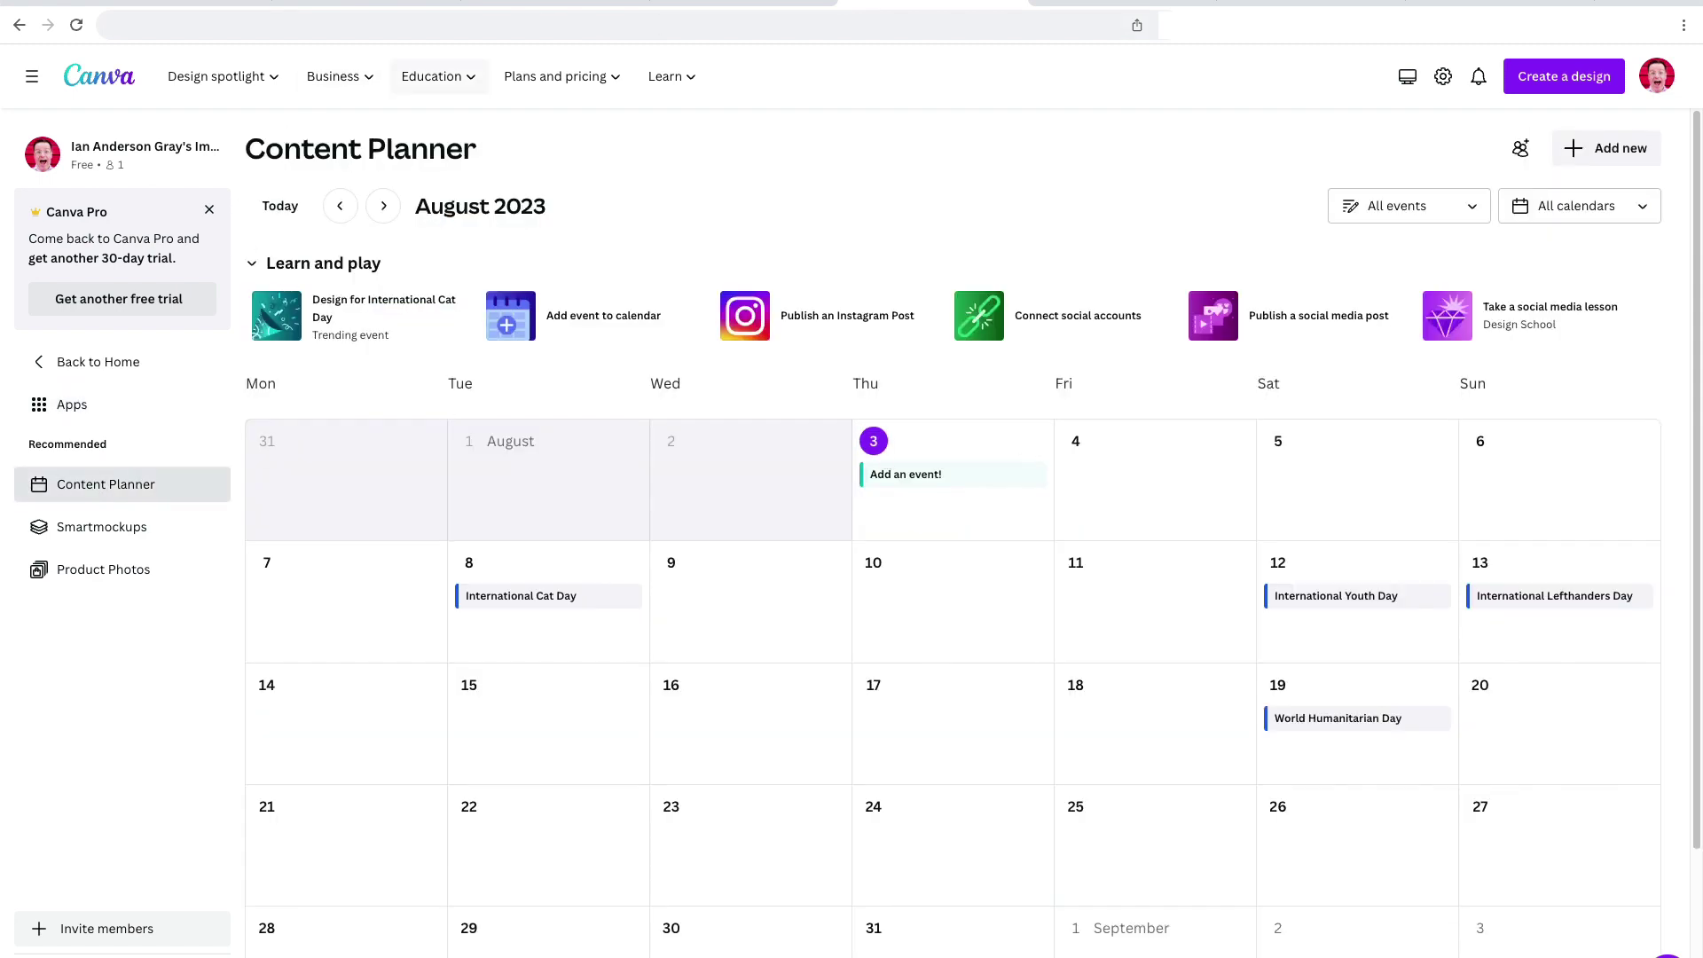
{"action": "left_click", "coordinate": [279, 3]}
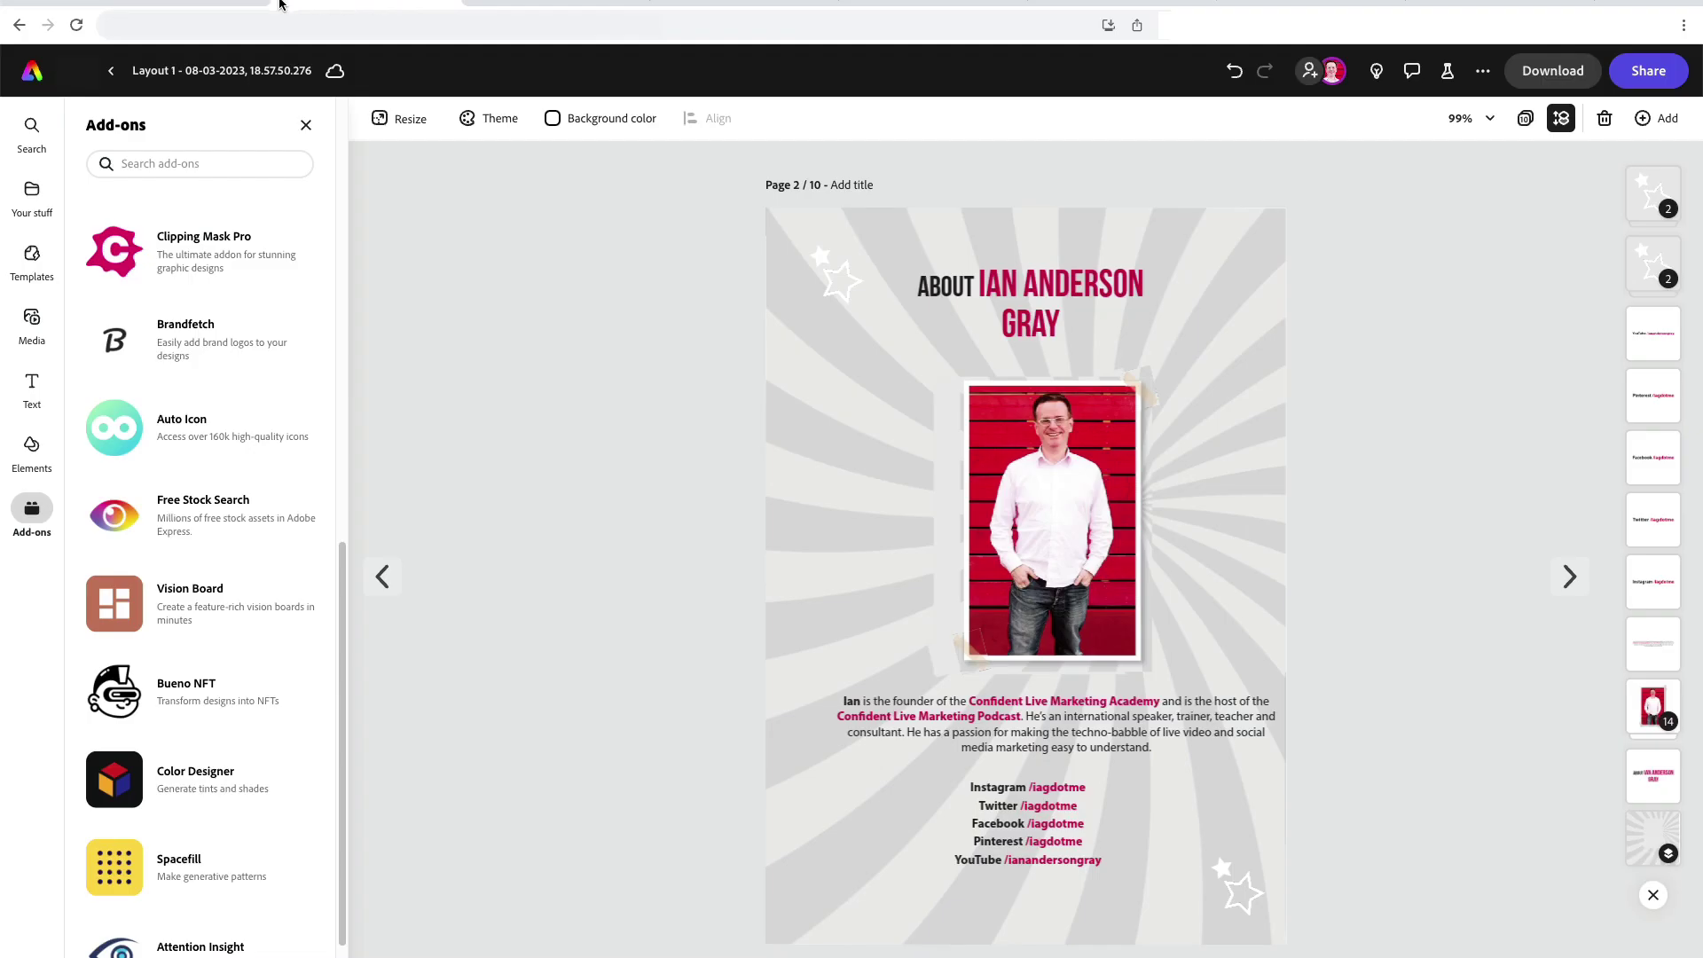
- Open the social post scheduler from the eagle document and view the connected accounts
{"action": "left_click", "coordinate": [220, 2]}
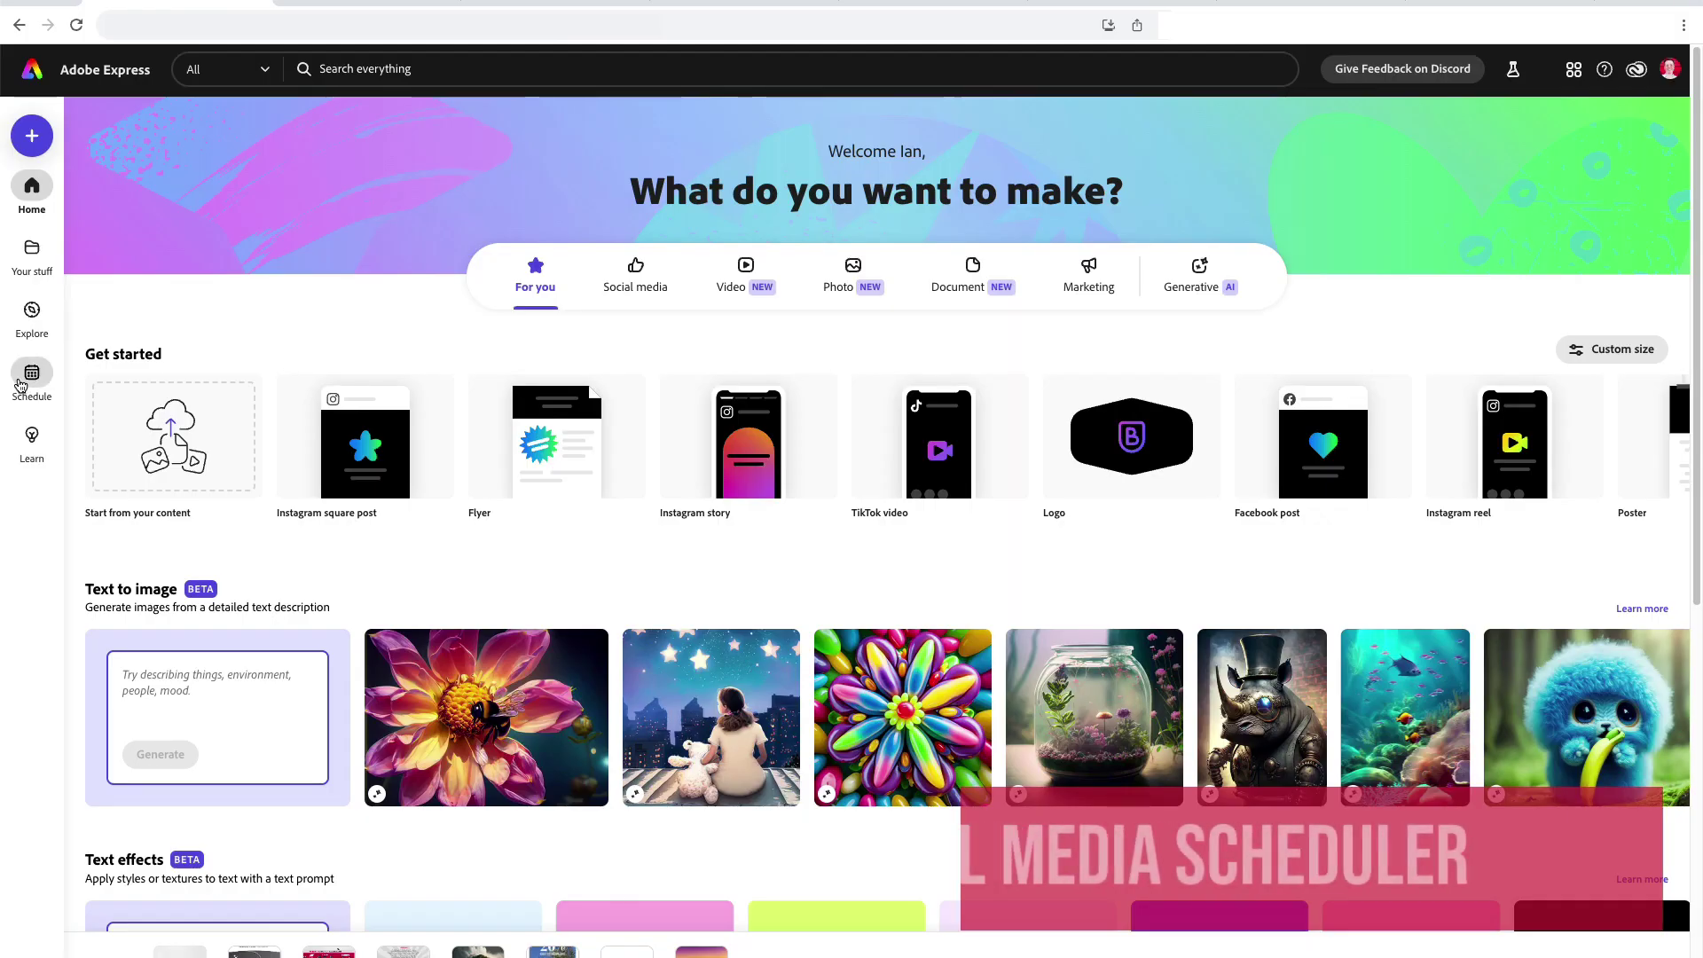
{"action": "left_click", "coordinate": [39, 379]}
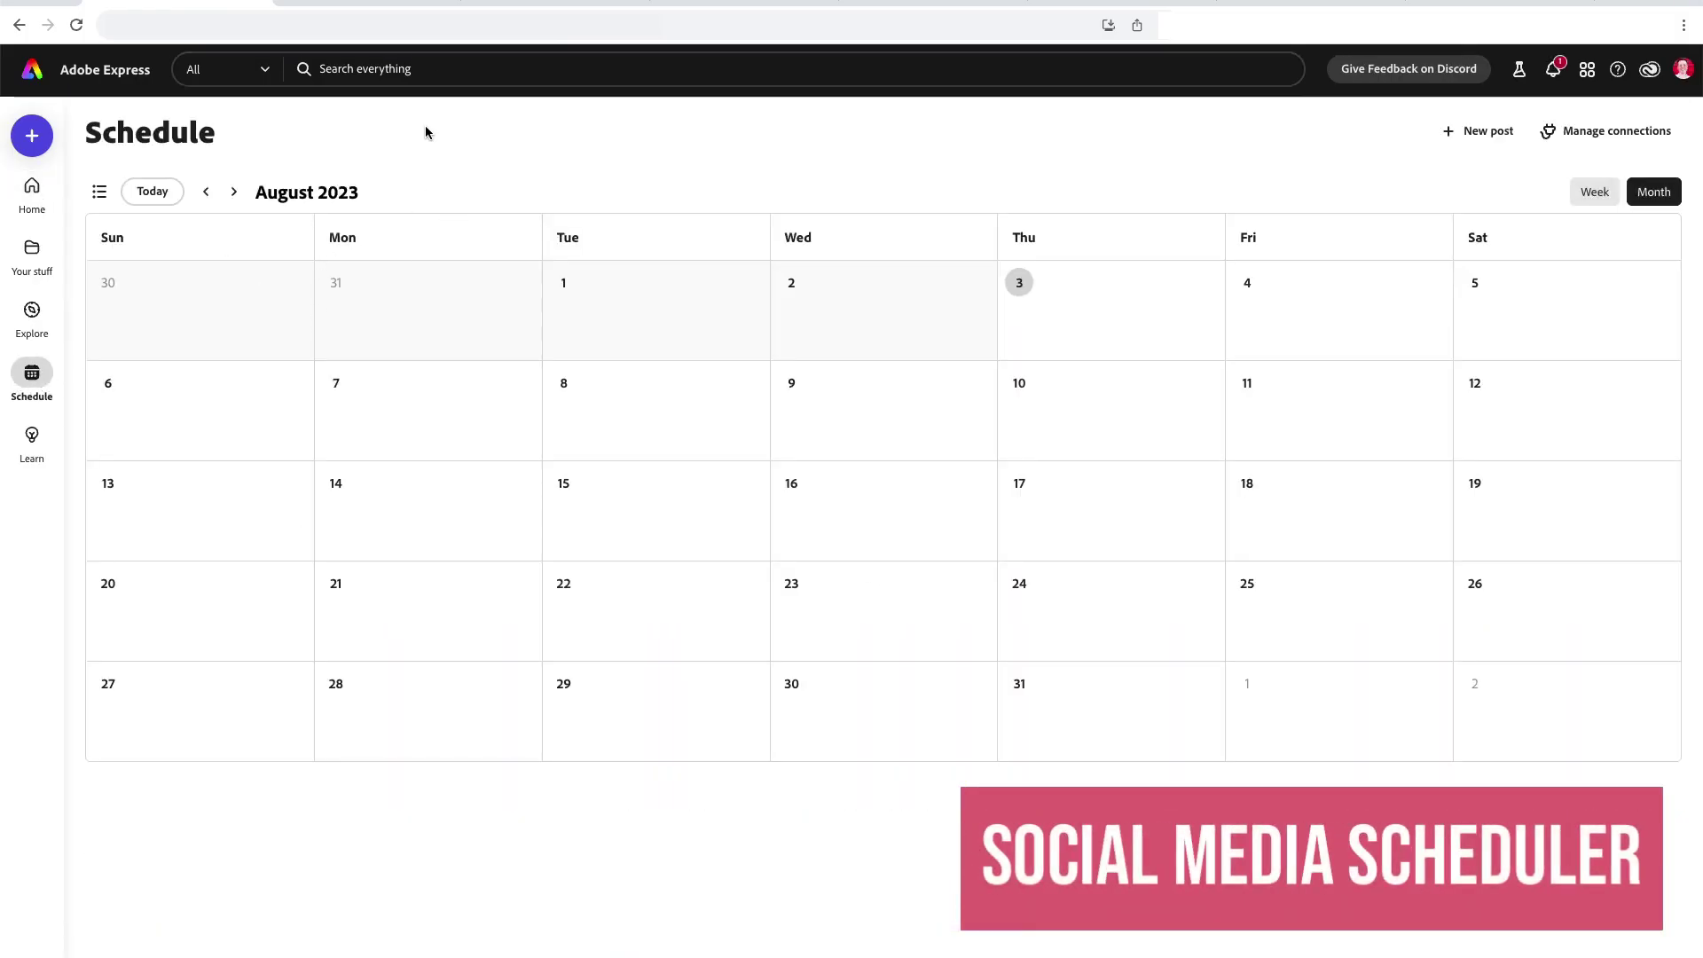
{"action": "left_click", "coordinate": [1616, 131]}
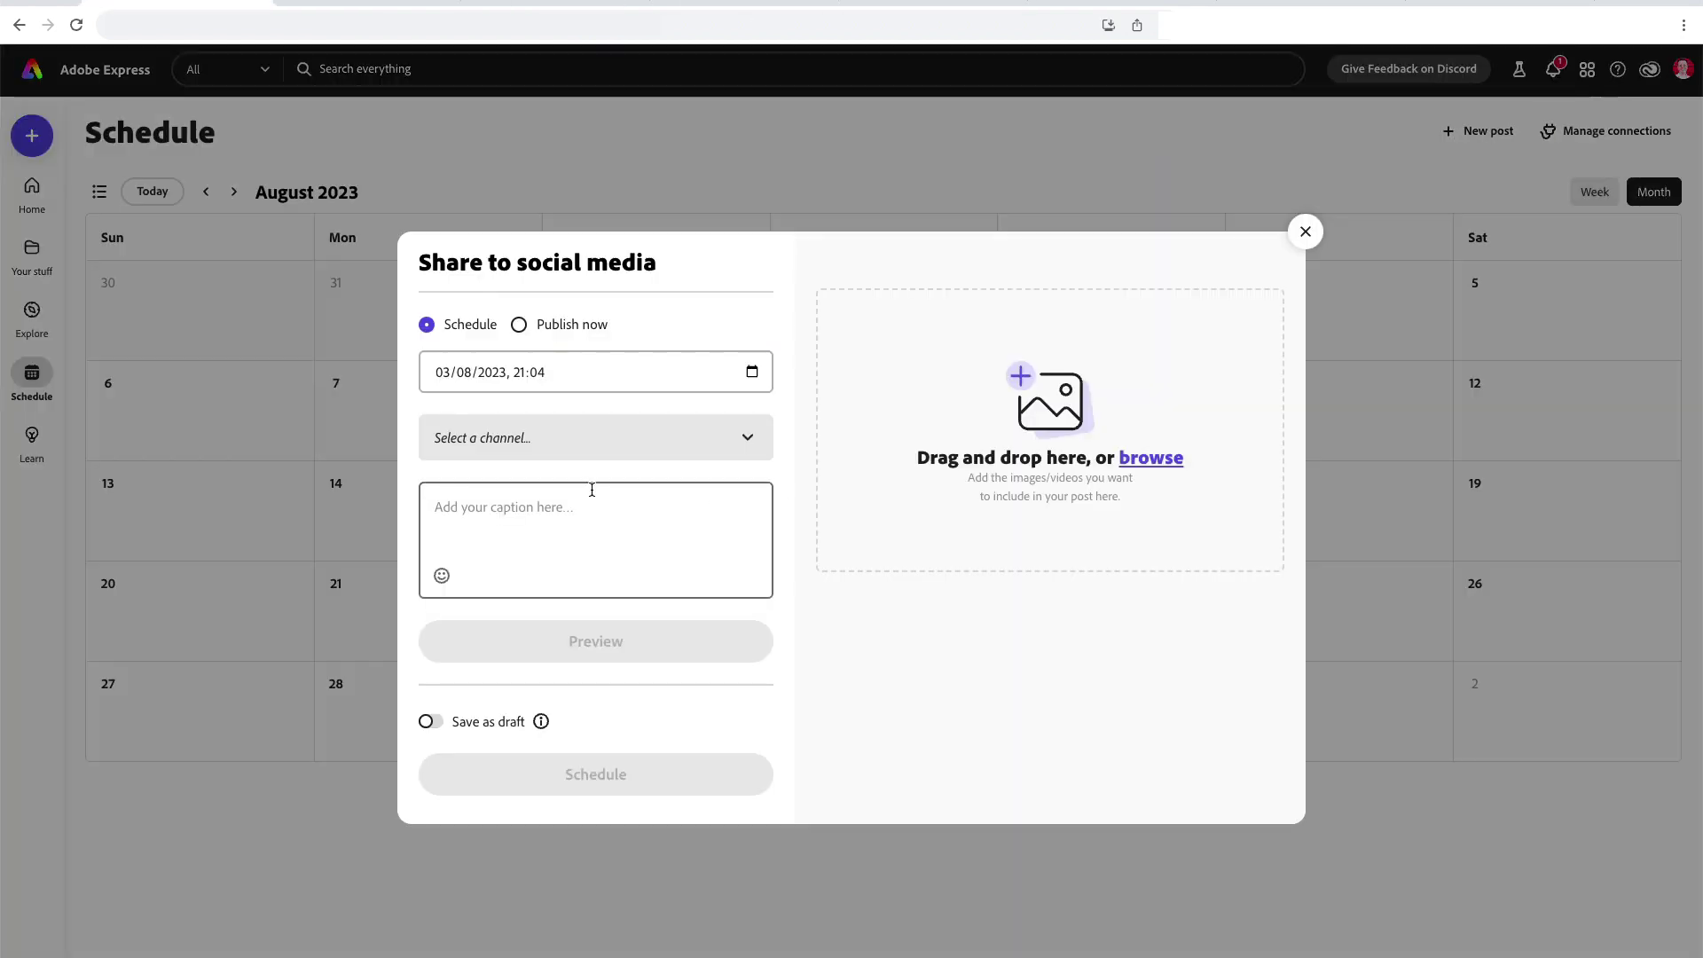
- Choose Facebook, Instagram and Twitter as the new post's channels and add media from the device
{"action": "left_click", "coordinate": [601, 437]}
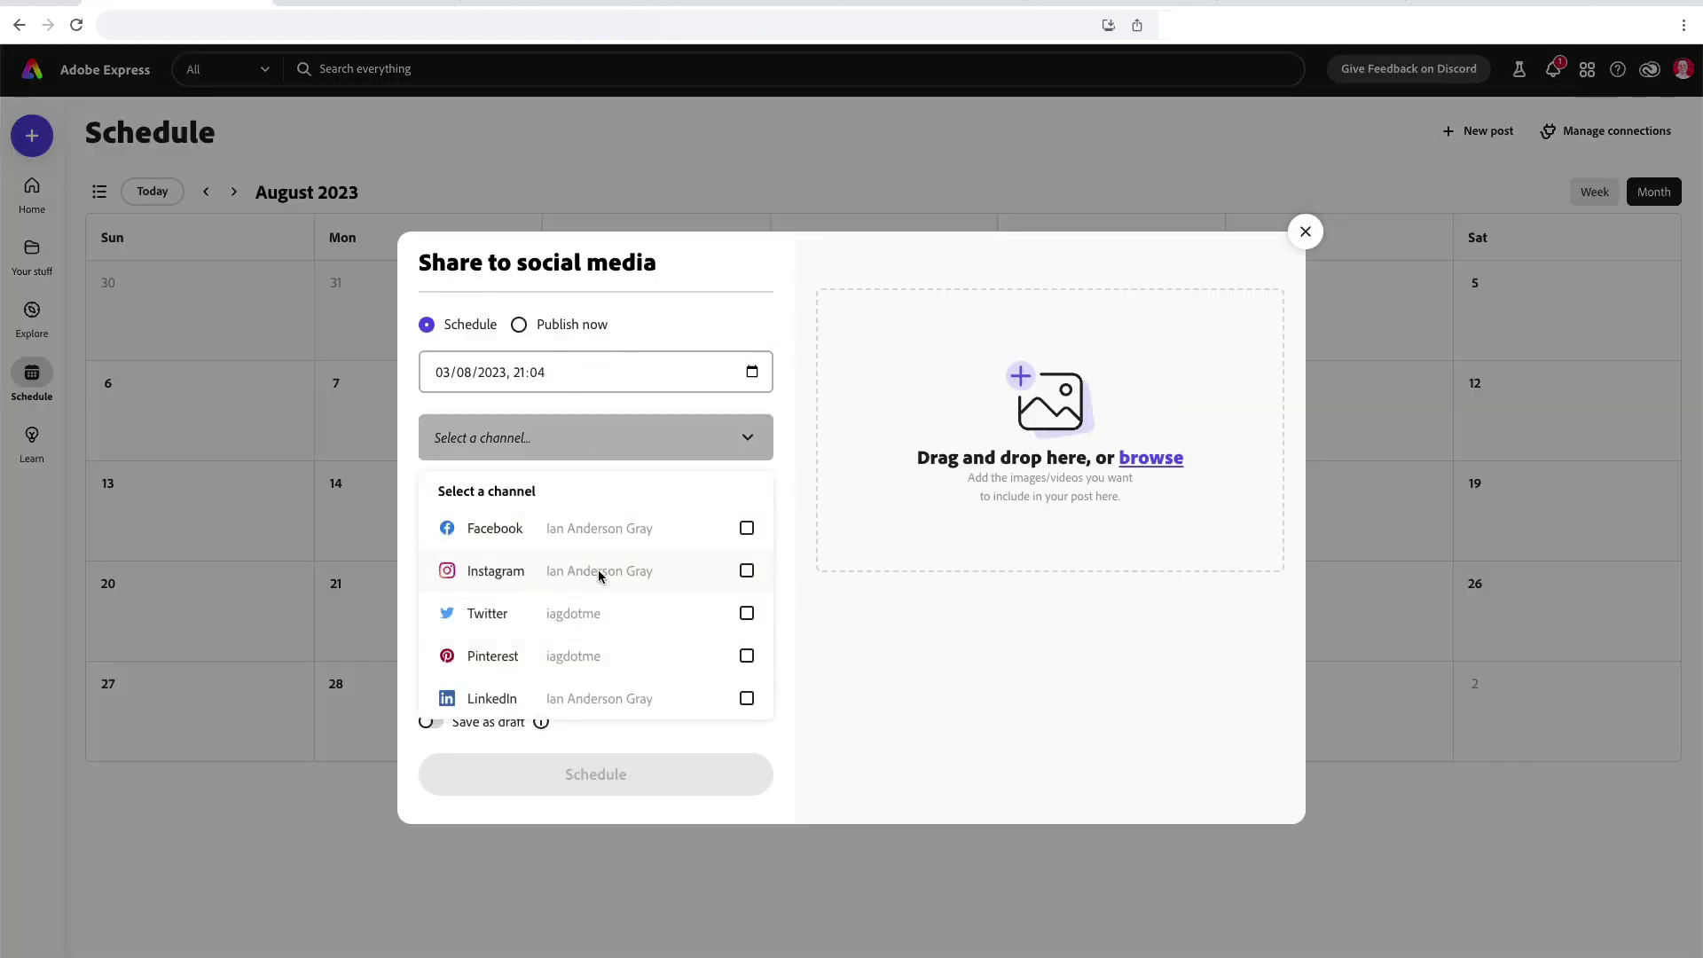
{"action": "left_click", "coordinate": [747, 529]}
{"action": "left_click", "coordinate": [747, 571]}
{"action": "left_click", "coordinate": [747, 614]}
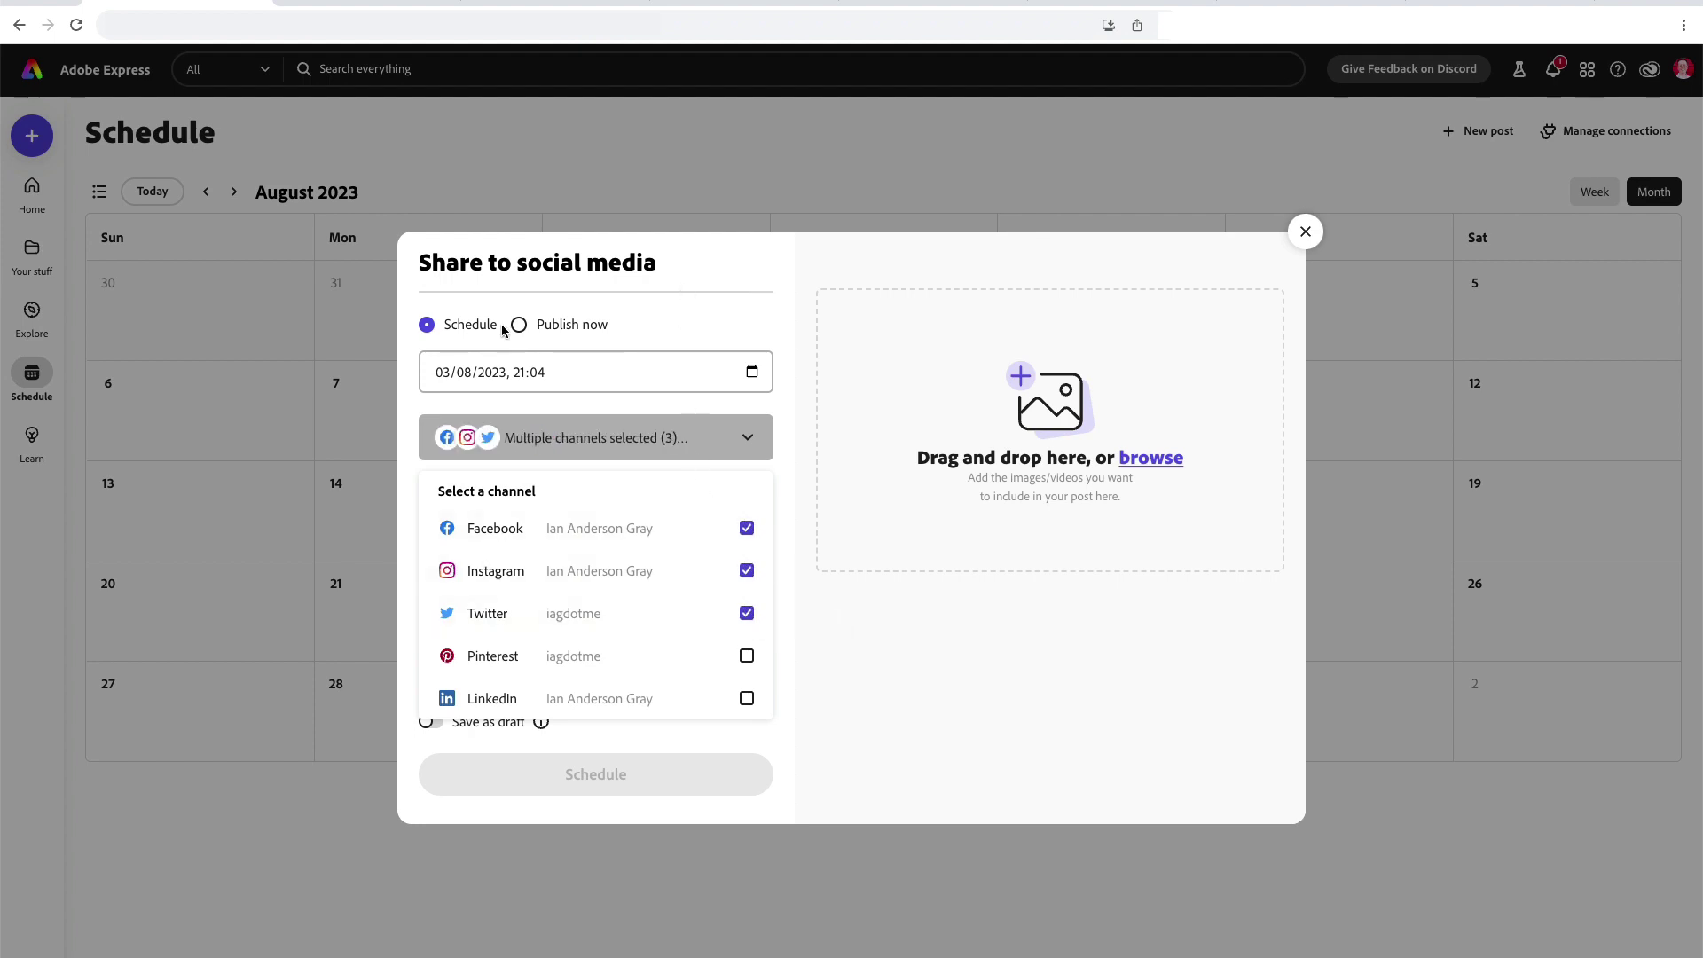
{"action": "left_click", "coordinate": [748, 298]}
{"action": "left_click", "coordinate": [555, 449]}
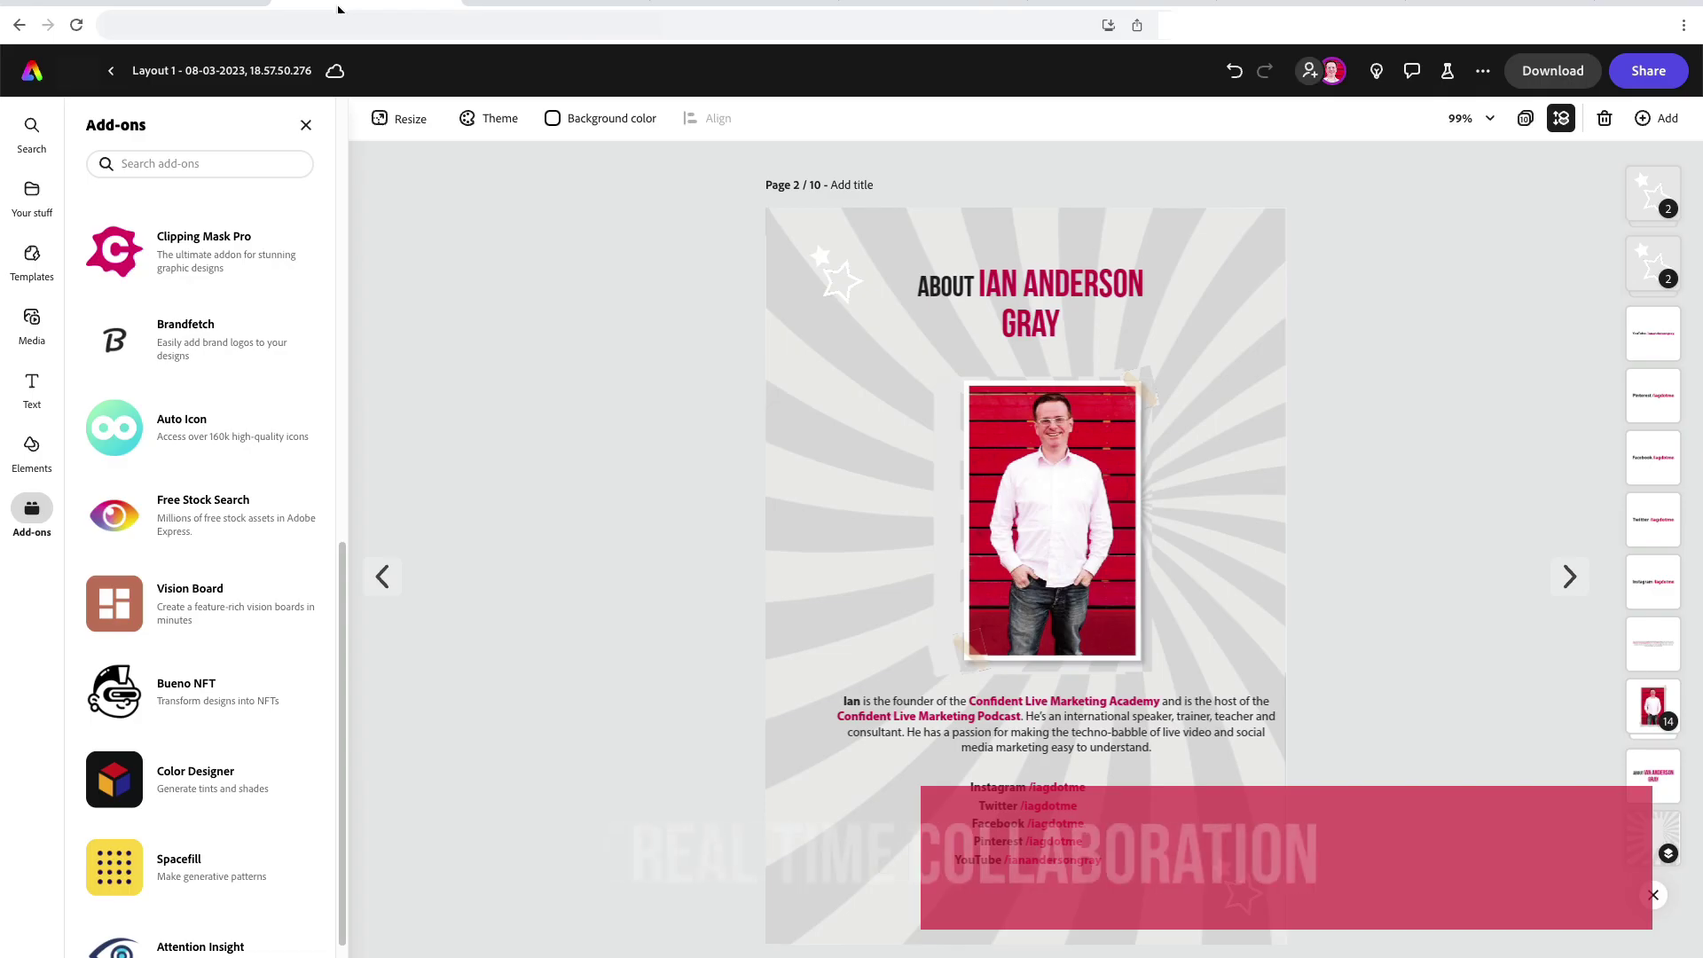